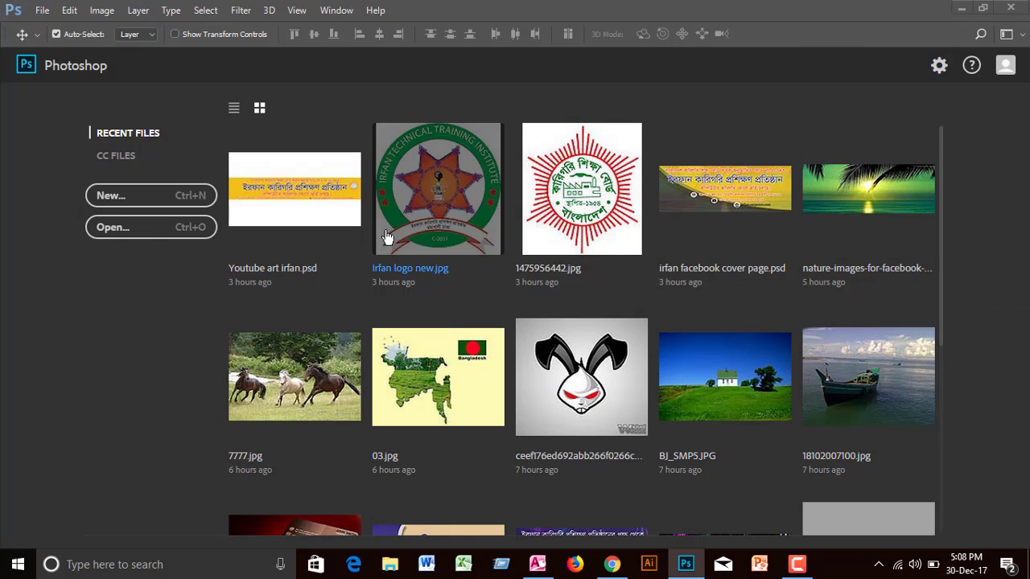
Step: Start a new document sized in inches, 3.25 wide by 1.75 high
left_click(126, 198)
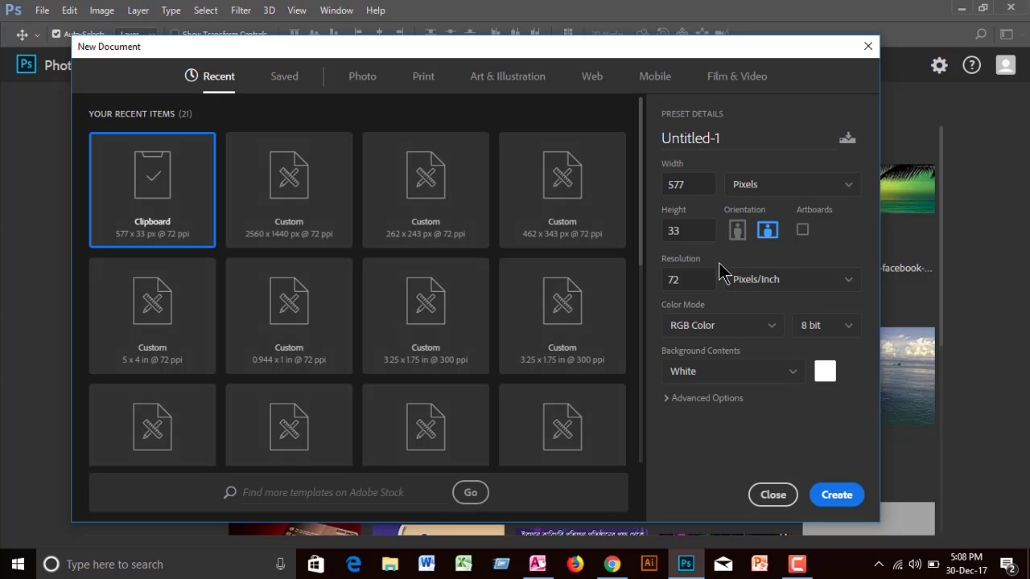
left_click(836, 199)
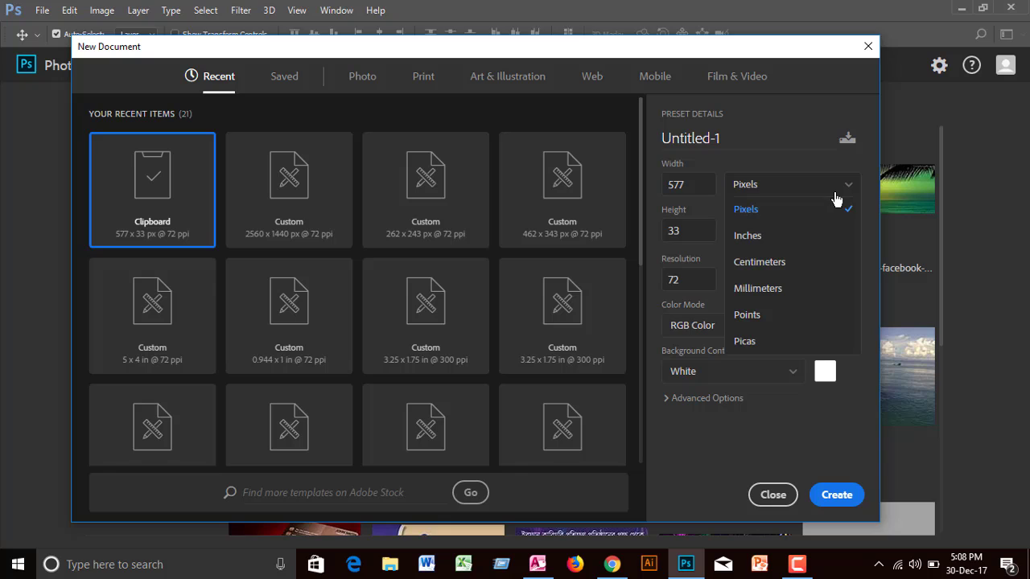
left_click(768, 236)
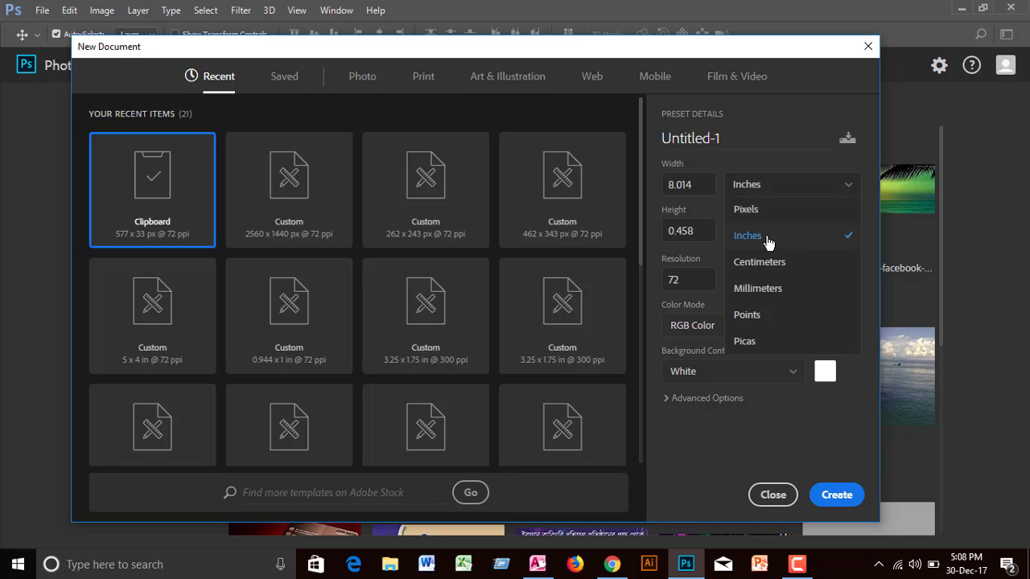
left_click(703, 184)
left_click(703, 182)
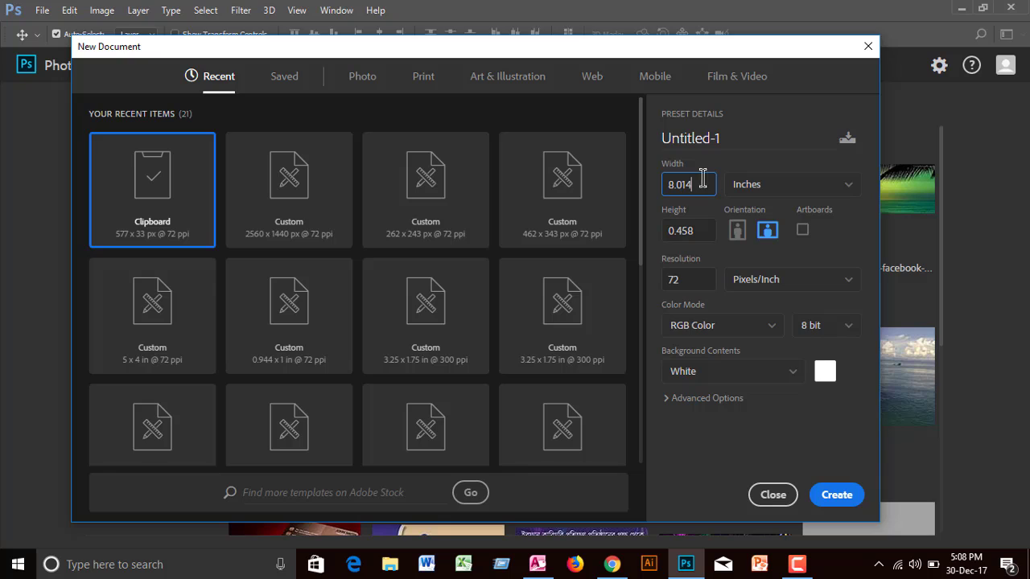
left_click_drag(703, 179, 658, 185)
key("BackSpace")
left_click(705, 232)
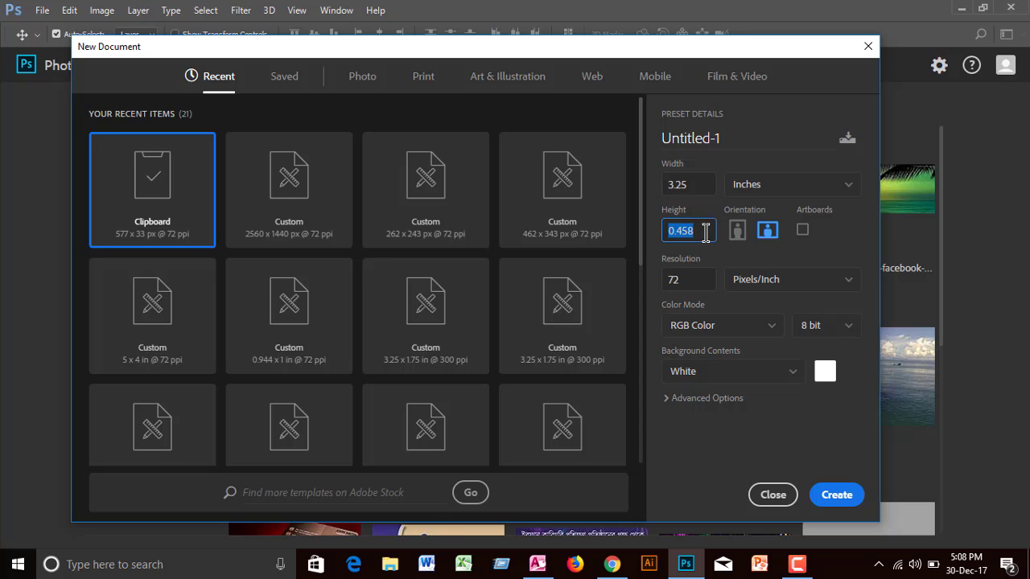
type("1.7")
left_click(696, 231)
left_click(696, 231)
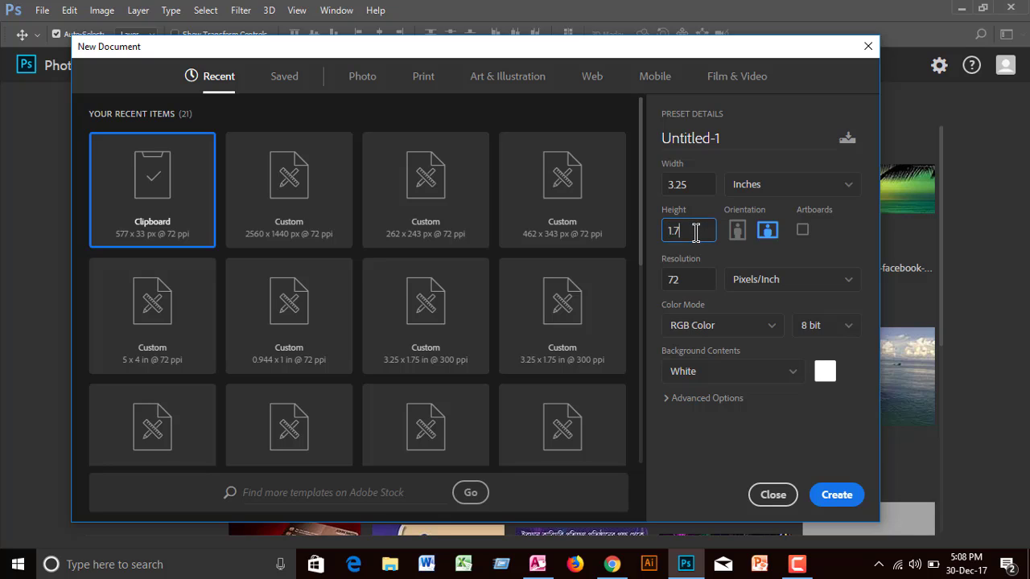
type("55")
key("BackSpace")
Step: Set the resolution to 300 ppi and CMYK Color mode, then create the document
left_click(689, 279)
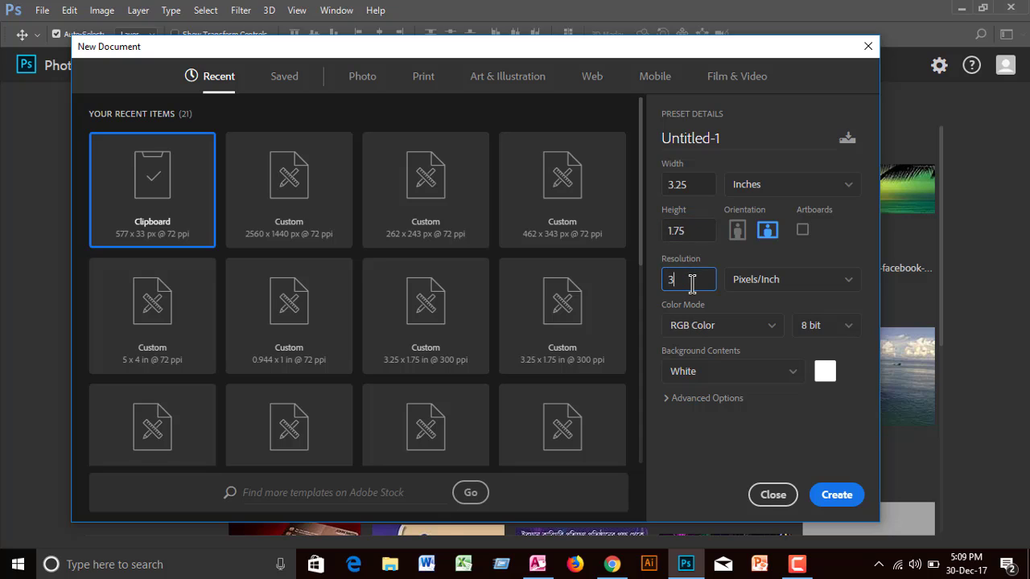
left_click(769, 326)
left_click(700, 428)
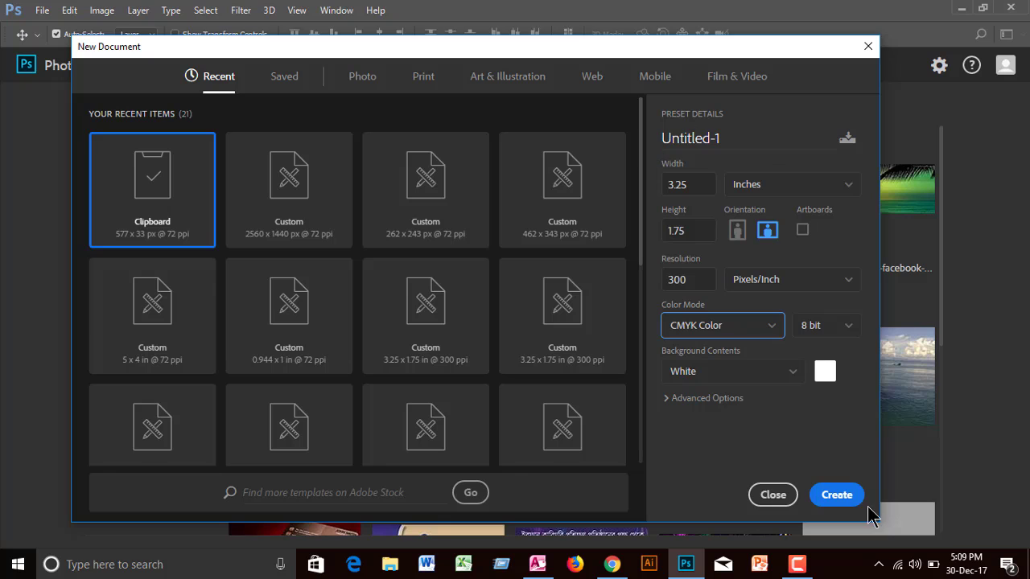
left_click(842, 487)
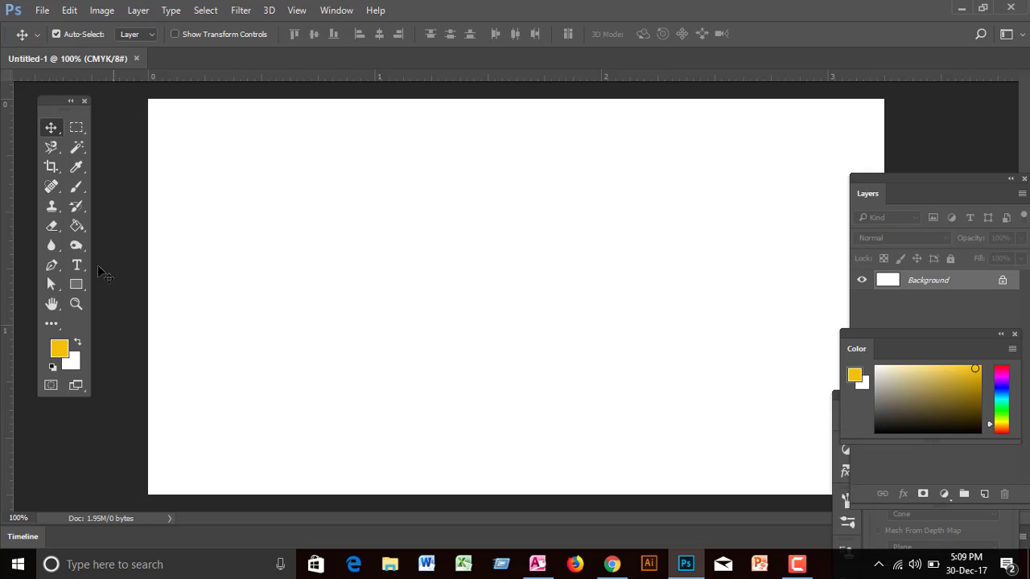
Step: Zoom out and drag guides to the canvas's top, bottom, right and left edges
left_click(76, 306)
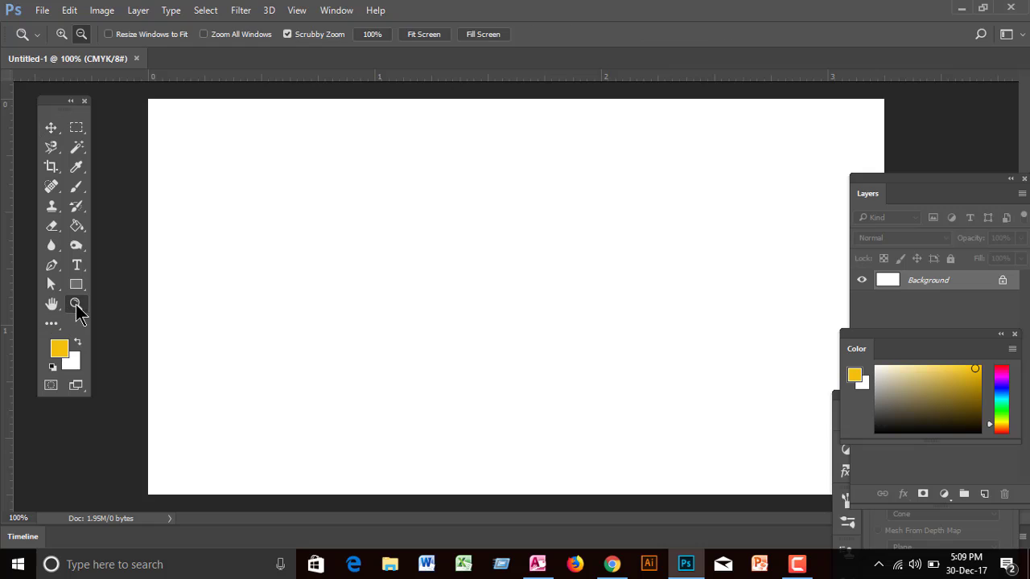
left_click(559, 274)
left_click(559, 273, "alt")
left_click(559, 273, "alt")
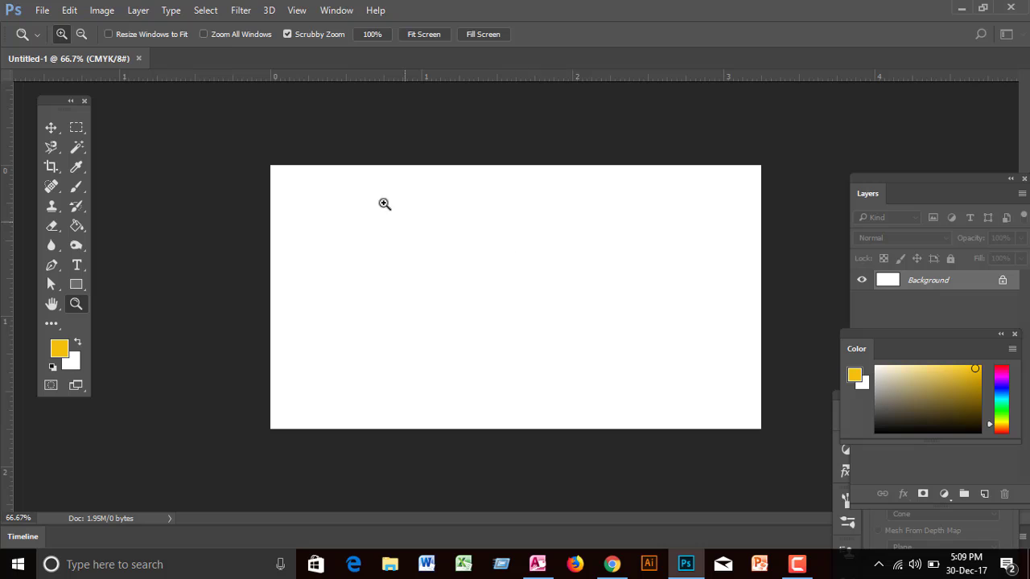
left_click(51, 128)
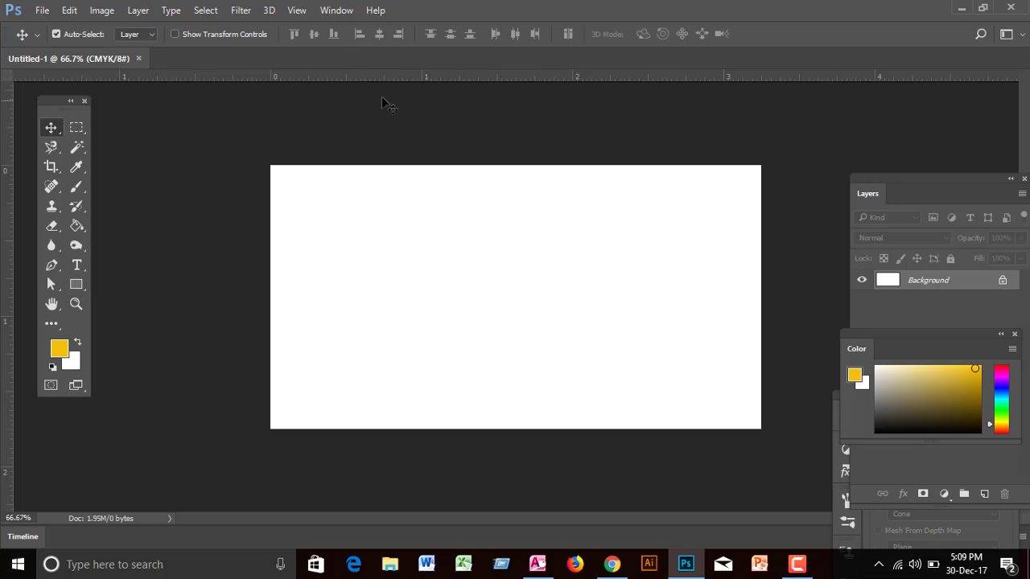
left_click_drag(399, 82, 400, 165)
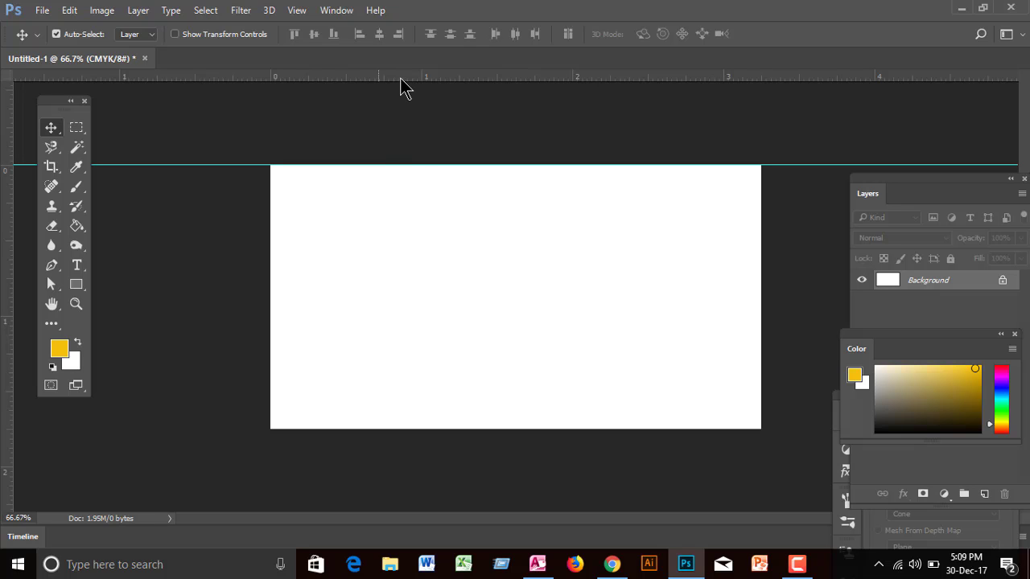
left_click_drag(400, 81, 420, 428)
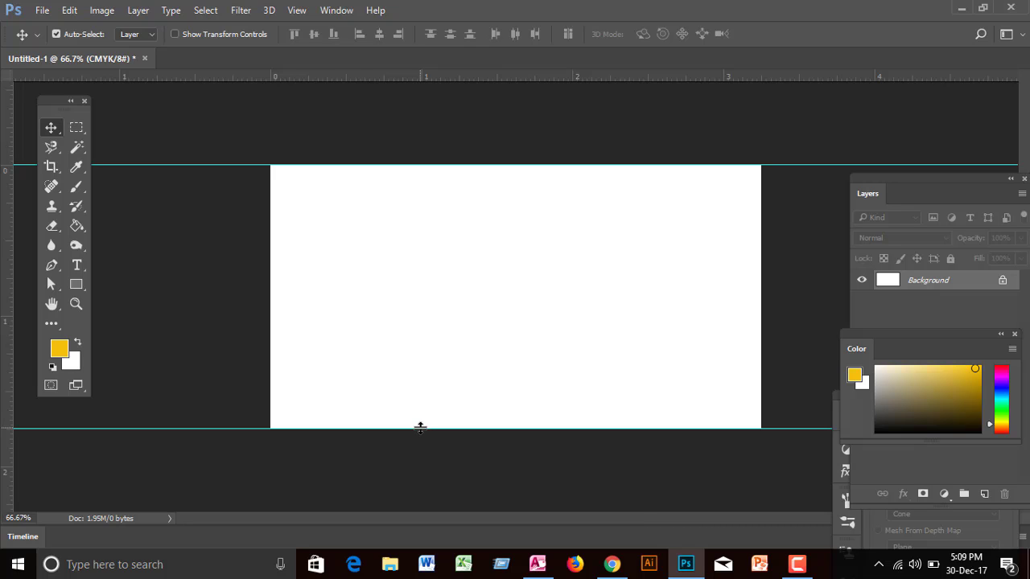
left_click_drag(14, 281, 760, 297)
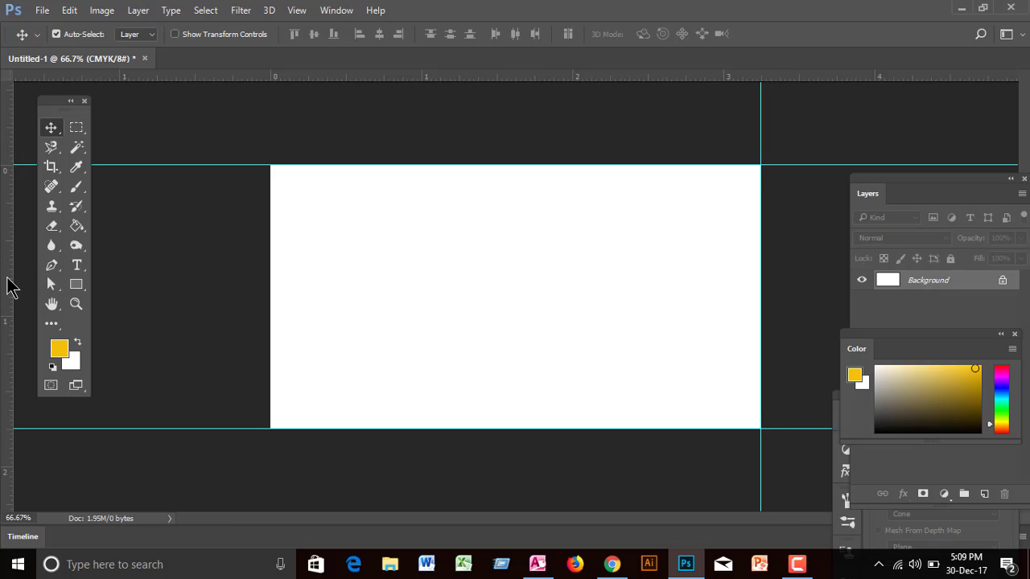
left_click_drag(9, 285, 271, 296)
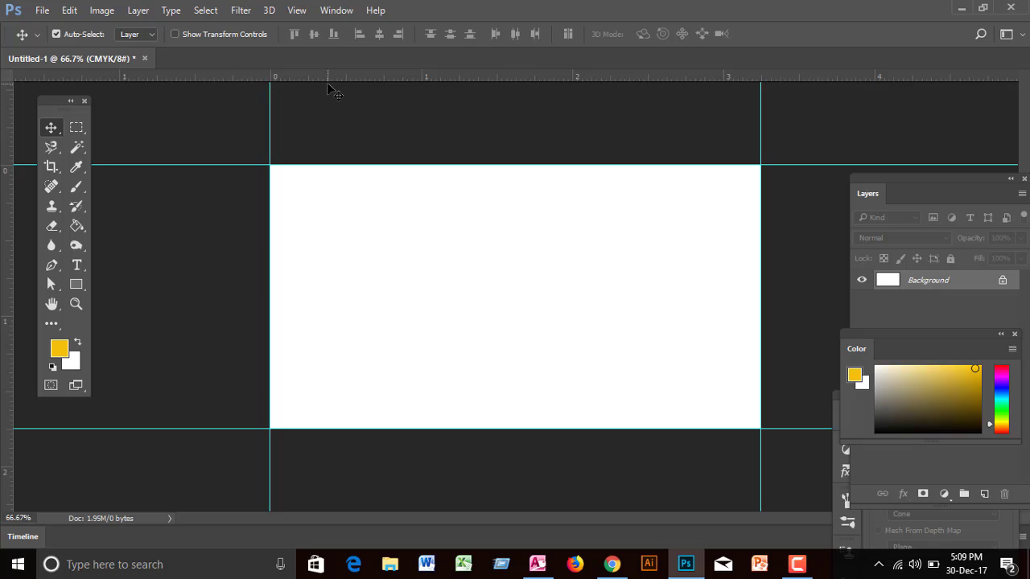
Step: Extend the canvas by a relative 0.25 inch in width and height with a tan extension colour
left_click(95, 14)
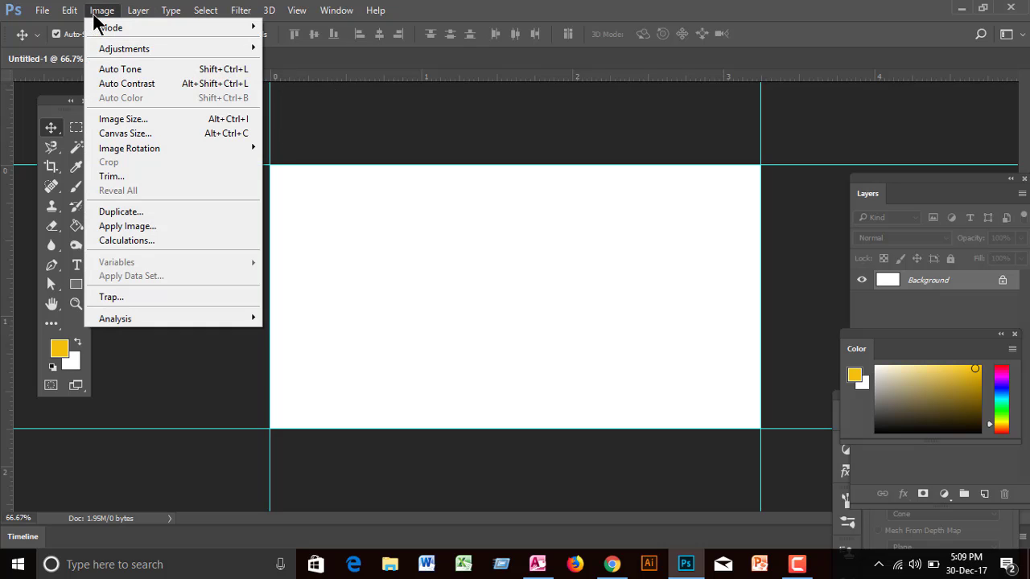
mouse_move(125, 152)
left_click(127, 133)
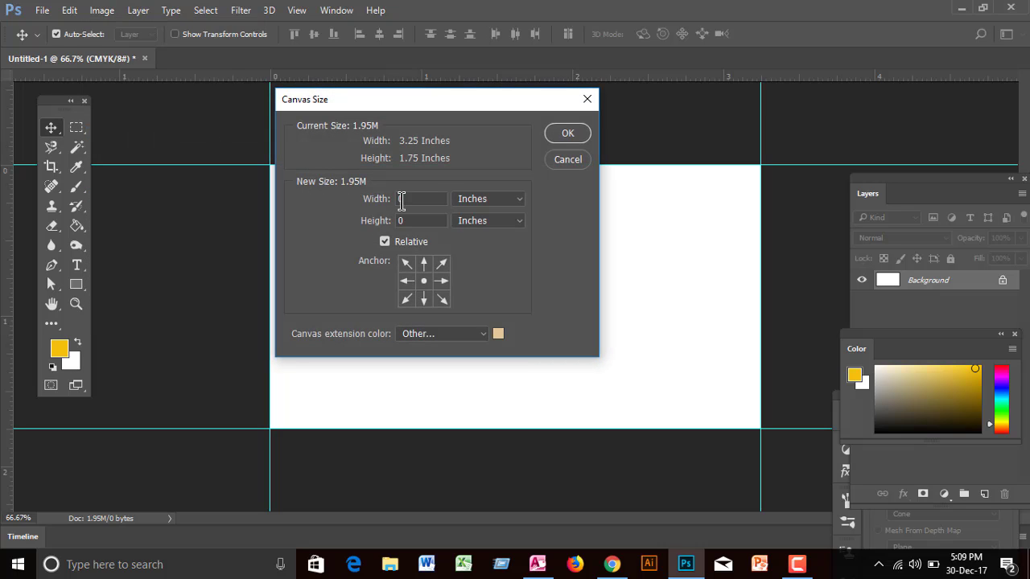
double_click(427, 201)
key("BackSpace")
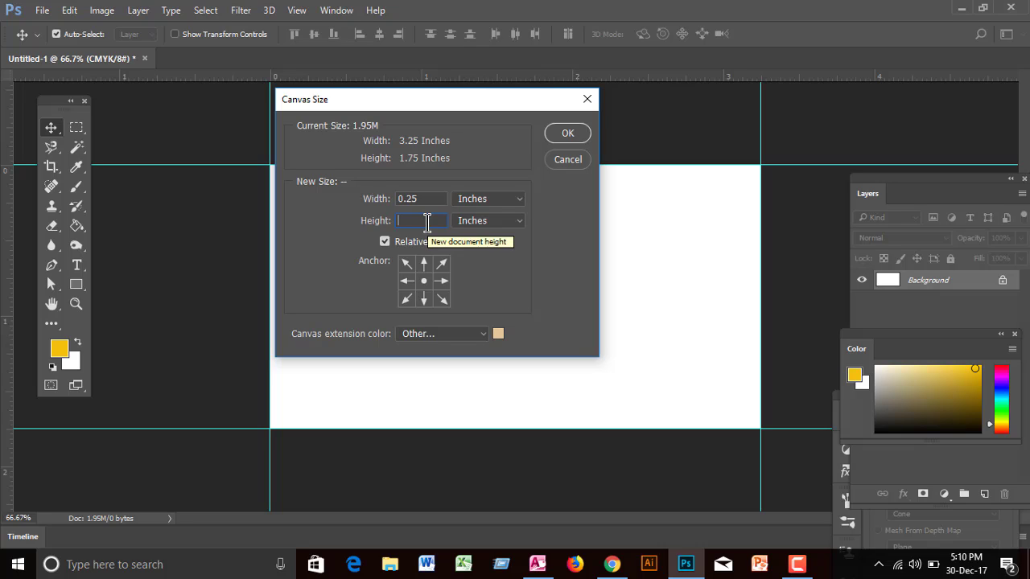
type("0.25")
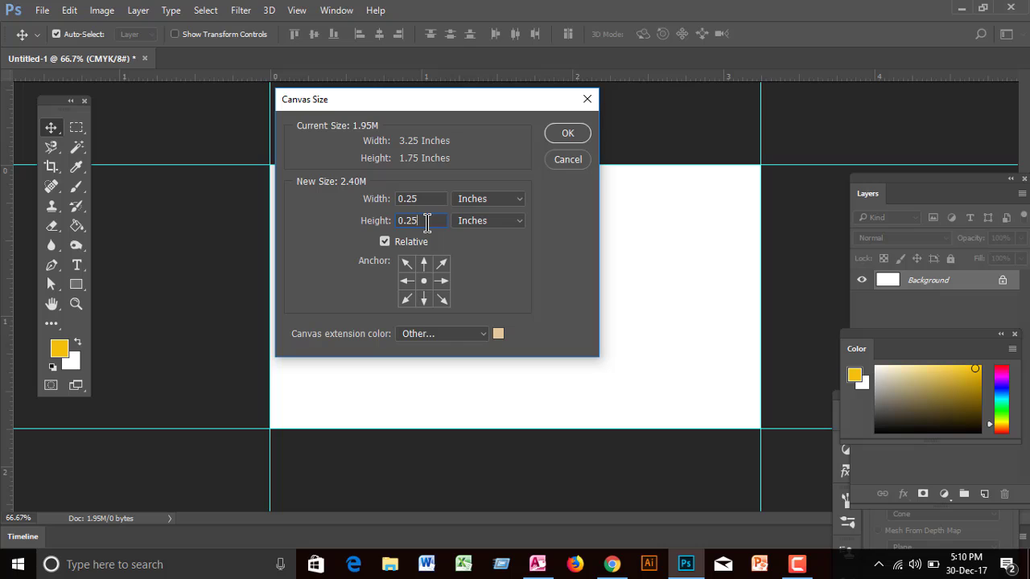
left_click(567, 134)
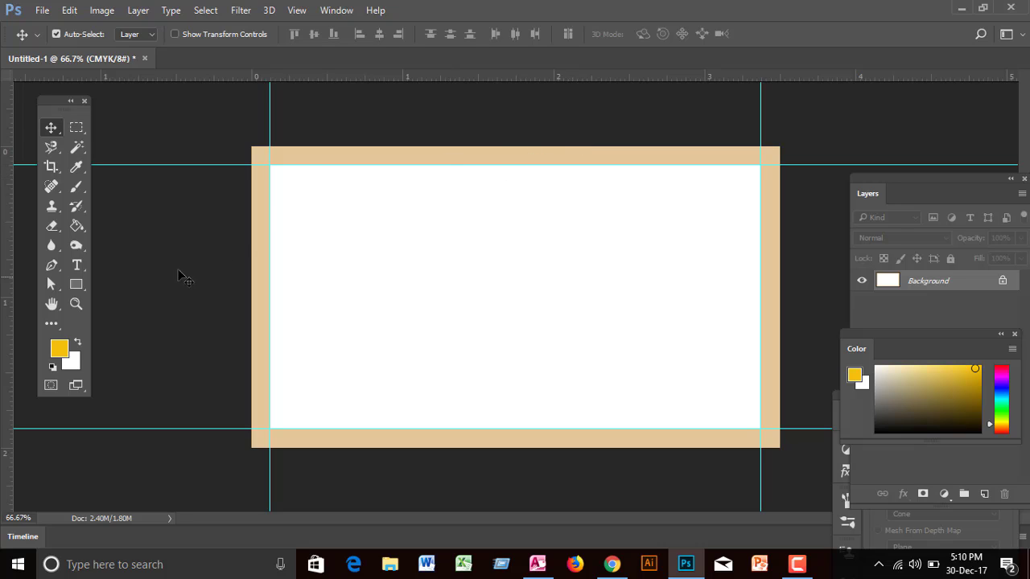
Step: Place guides along the tan margin's bottom, top, right and left edges
left_click_drag(344, 76, 375, 448)
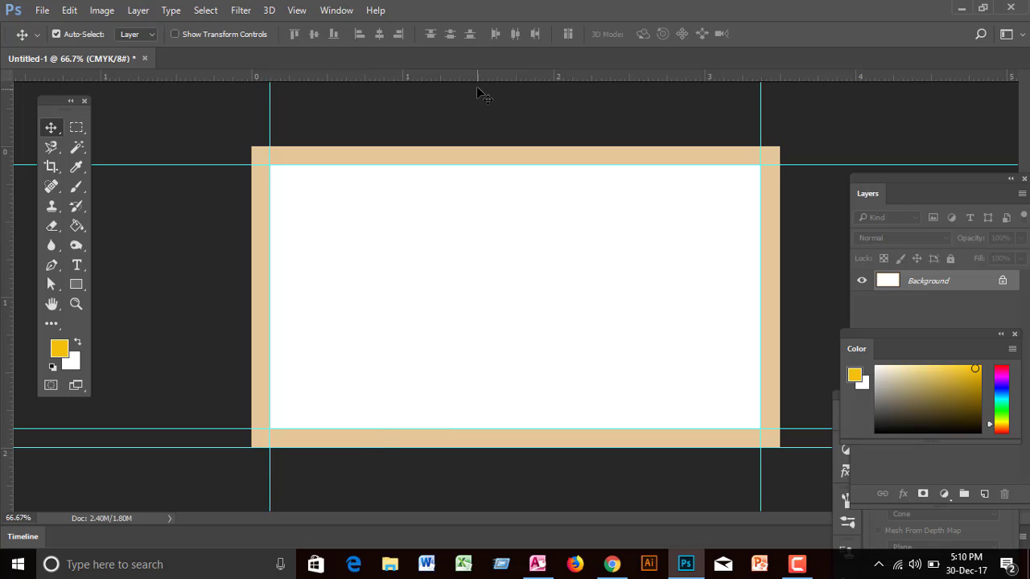
left_click_drag(477, 81, 469, 146)
left_click_drag(4, 296, 777, 271)
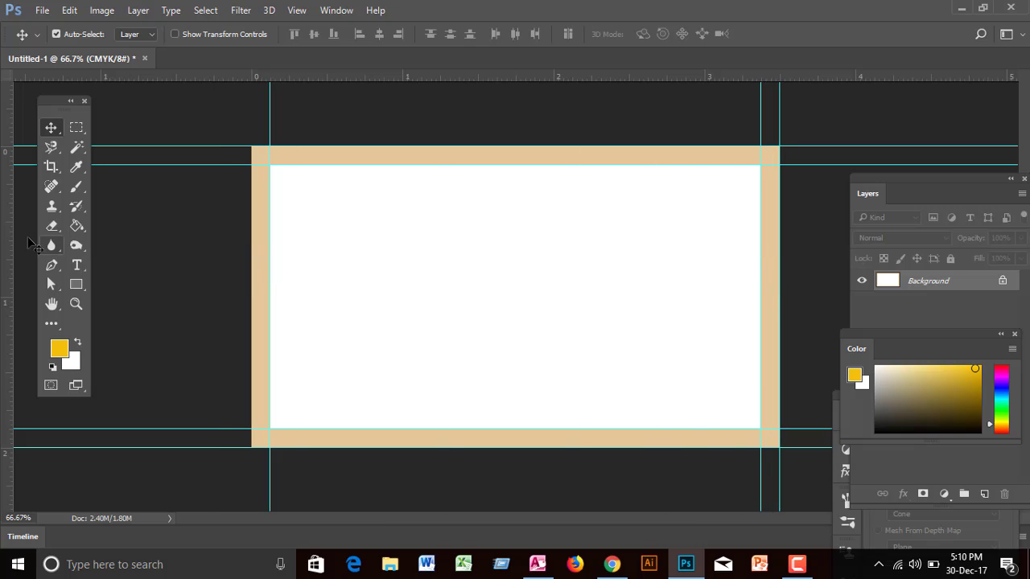
left_click_drag(7, 246, 251, 243)
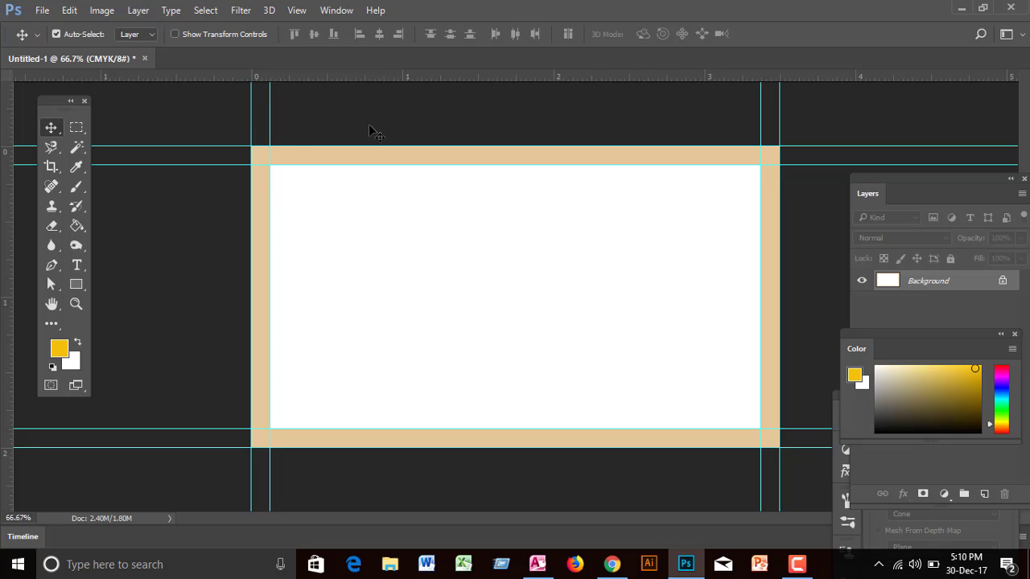
Step: Extend the canvas by another 0.25 inch each way, to 3.75 × 2.25 inches
left_click(103, 12)
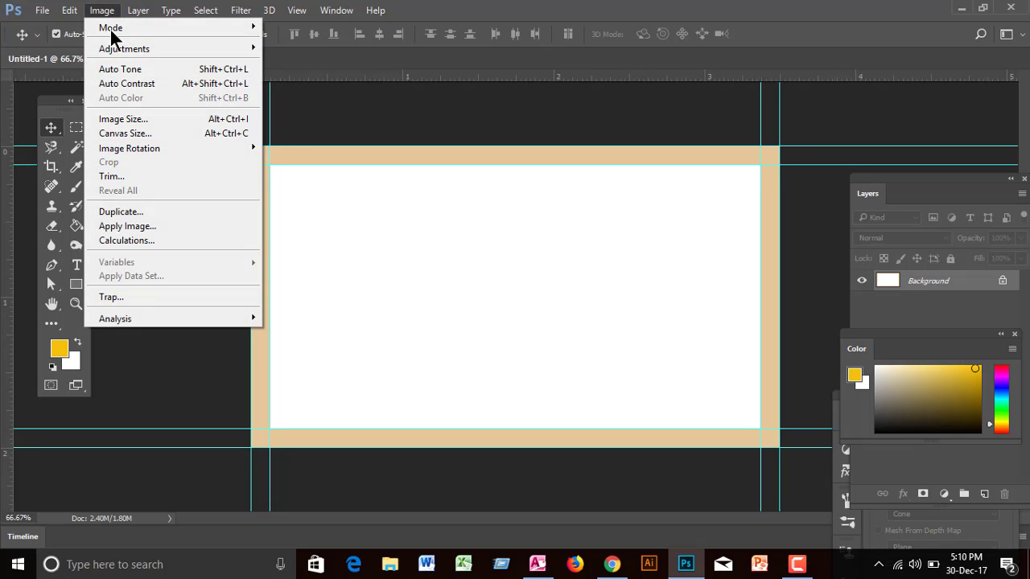
left_click(138, 133)
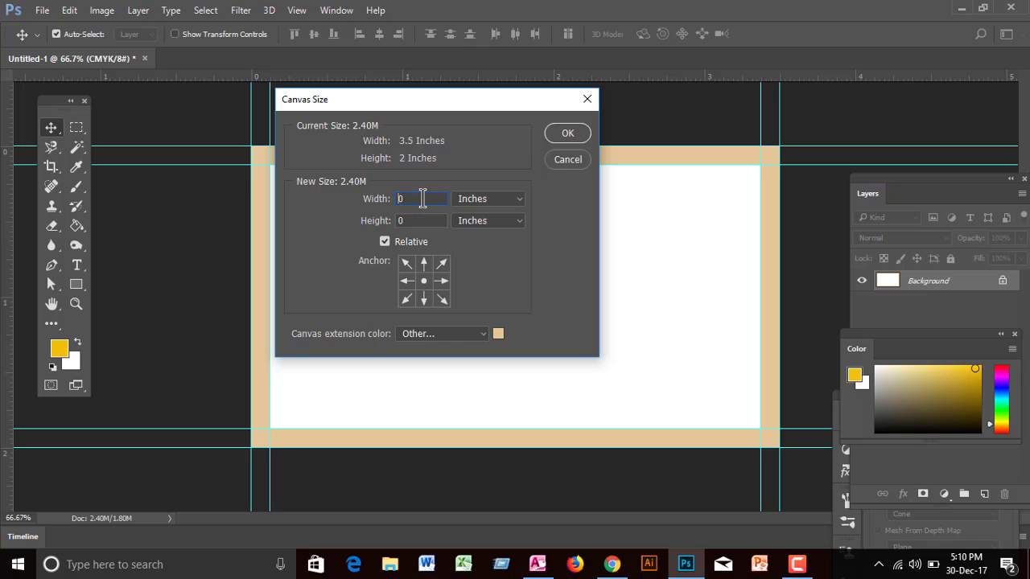
double_click(404, 195)
type("0")
left_click(568, 134)
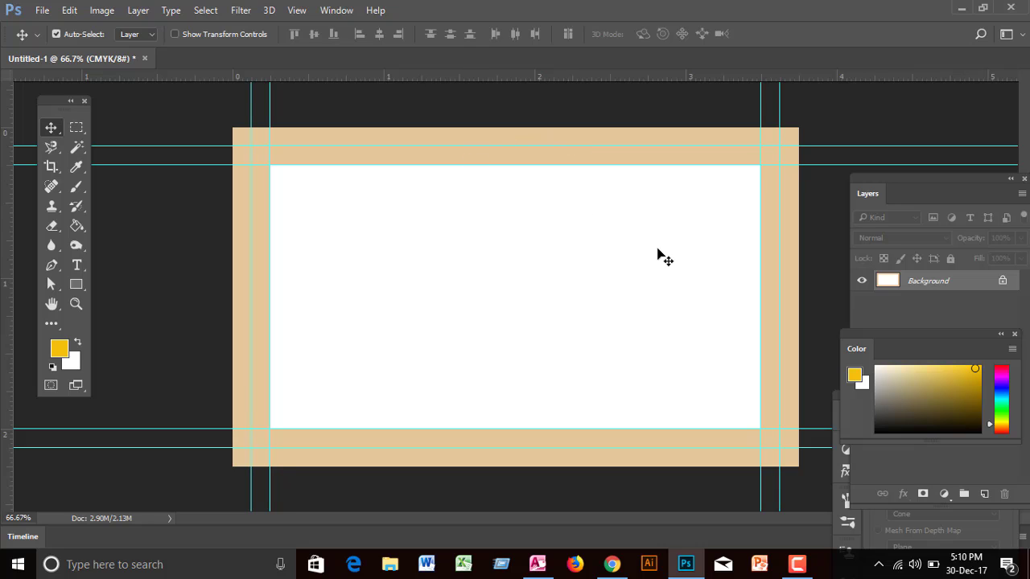
Step: Drag a rectangular selection over the card area between the outer guides, then deselect it
left_click(76, 129)
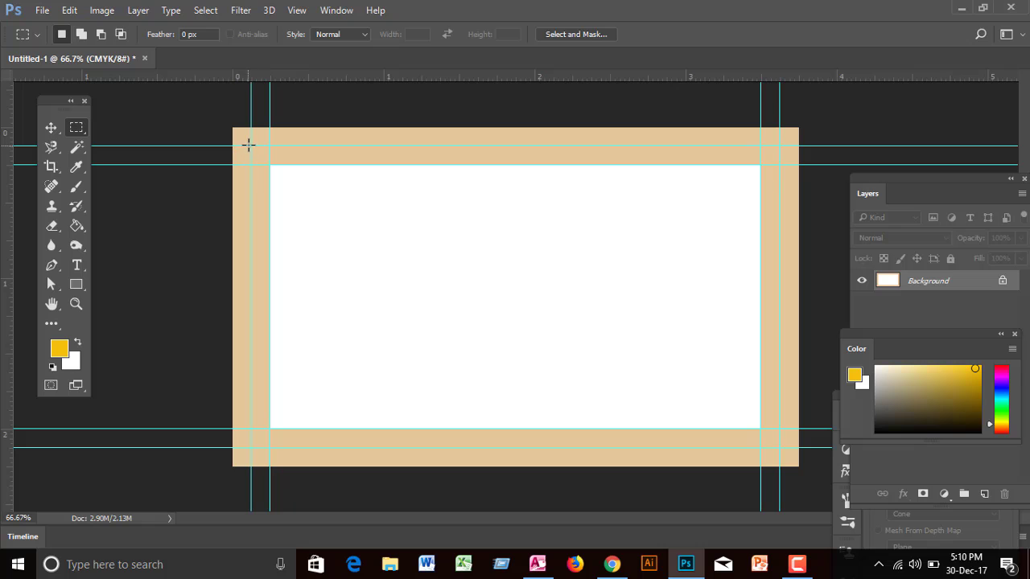
left_click_drag(257, 153, 784, 437)
left_click(783, 381)
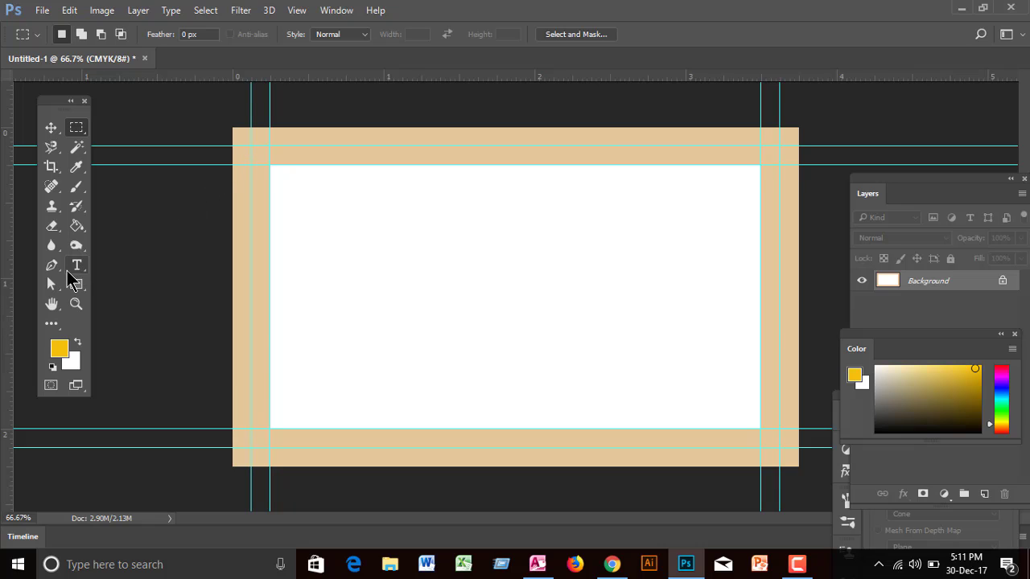
Step: Draw a closed yellow Pen shape covering the card's left side with a curved right edge
left_click_drag(59, 268, 122, 266)
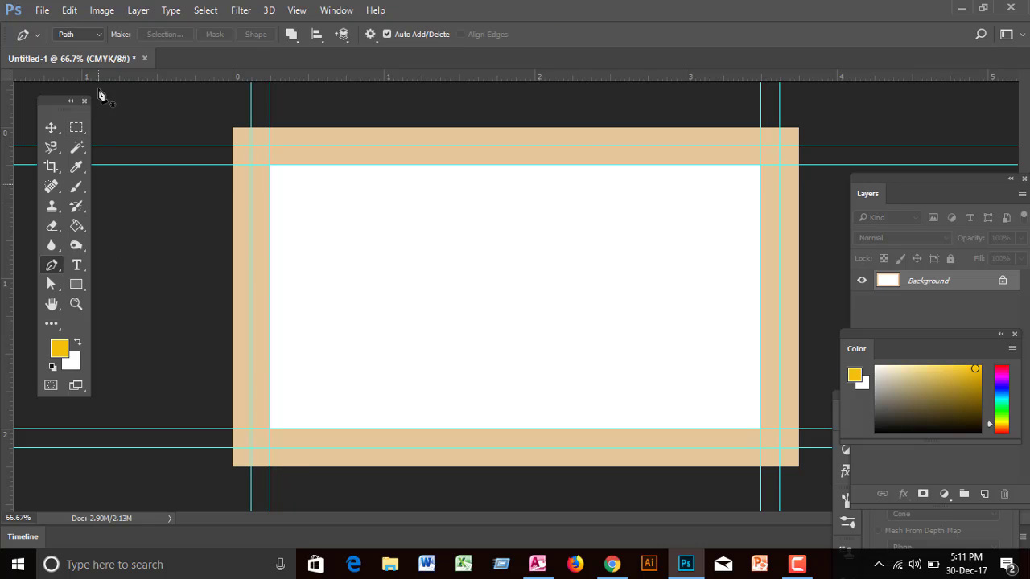
left_click(95, 36)
left_click(76, 45)
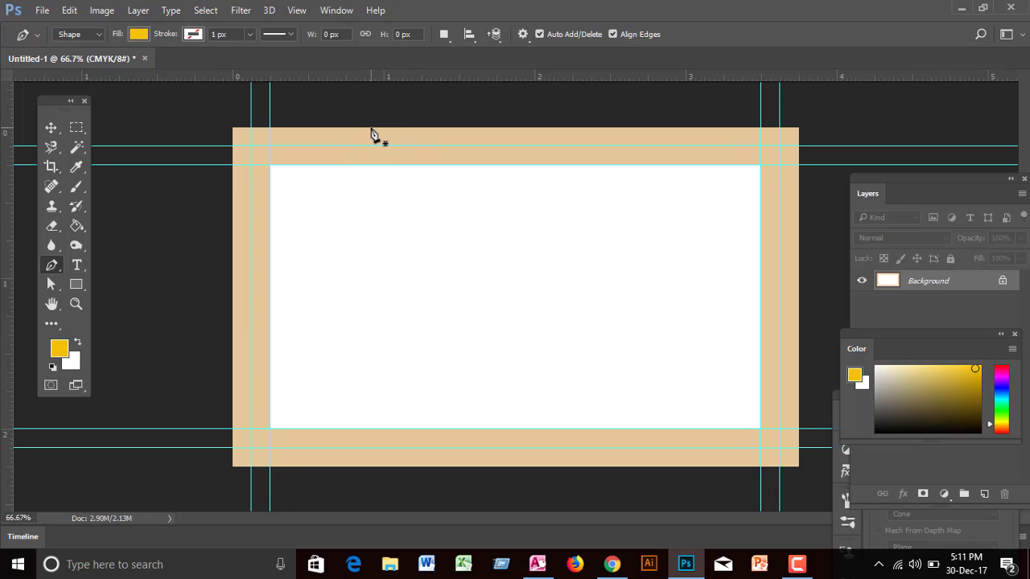
left_click(371, 128)
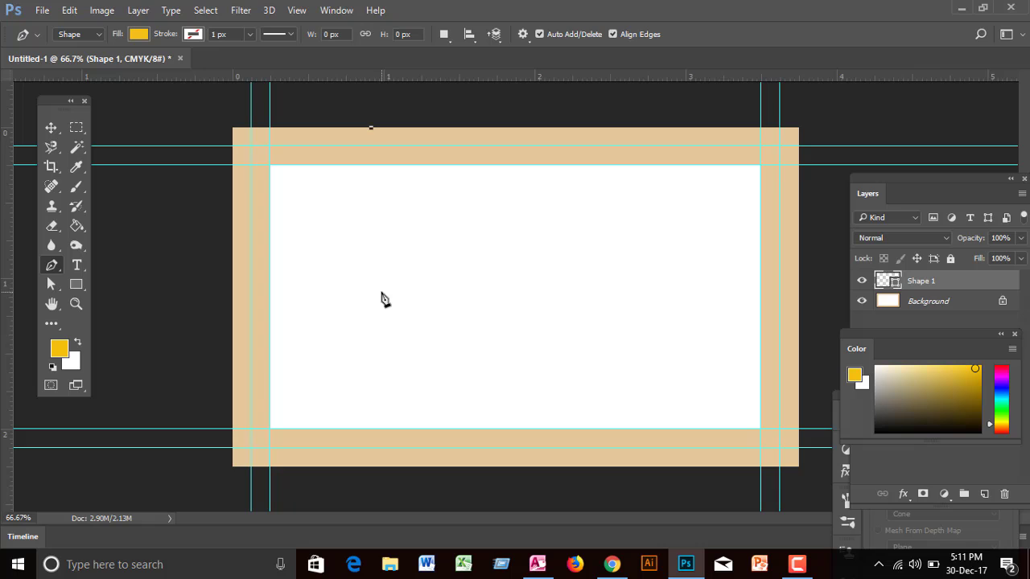
left_click_drag(381, 293, 434, 413)
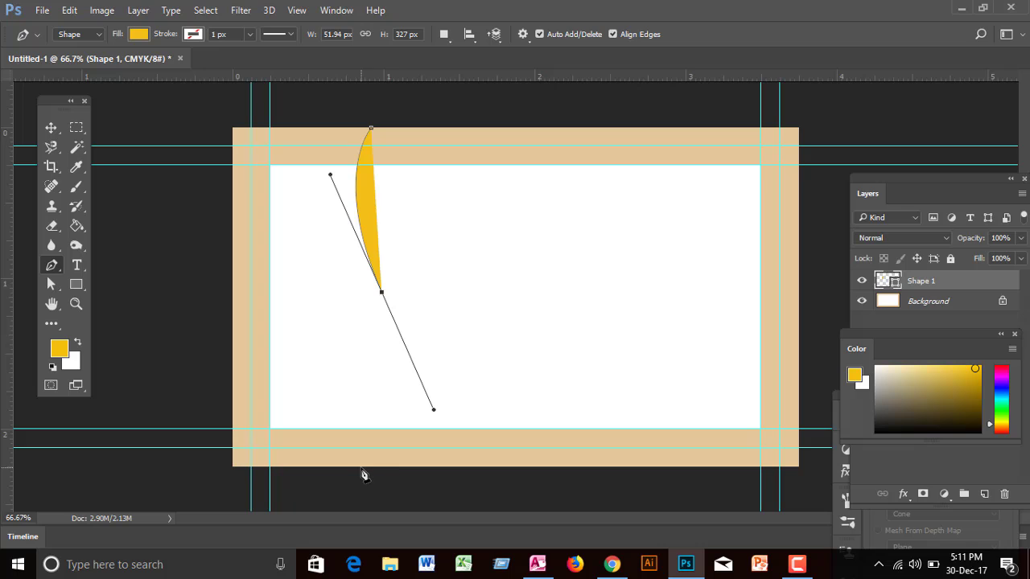
left_click_drag(356, 467, 335, 497)
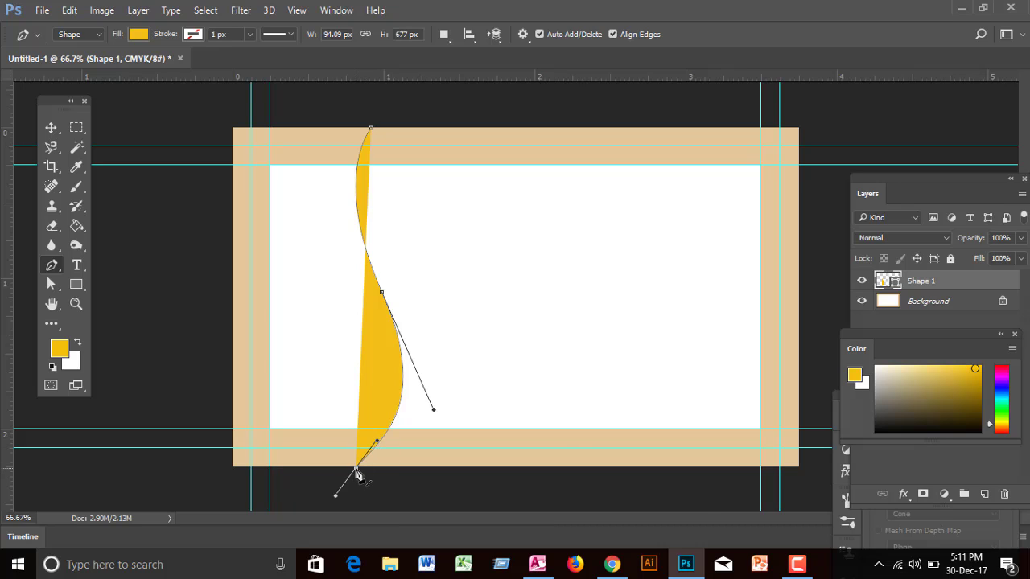
left_click(233, 468)
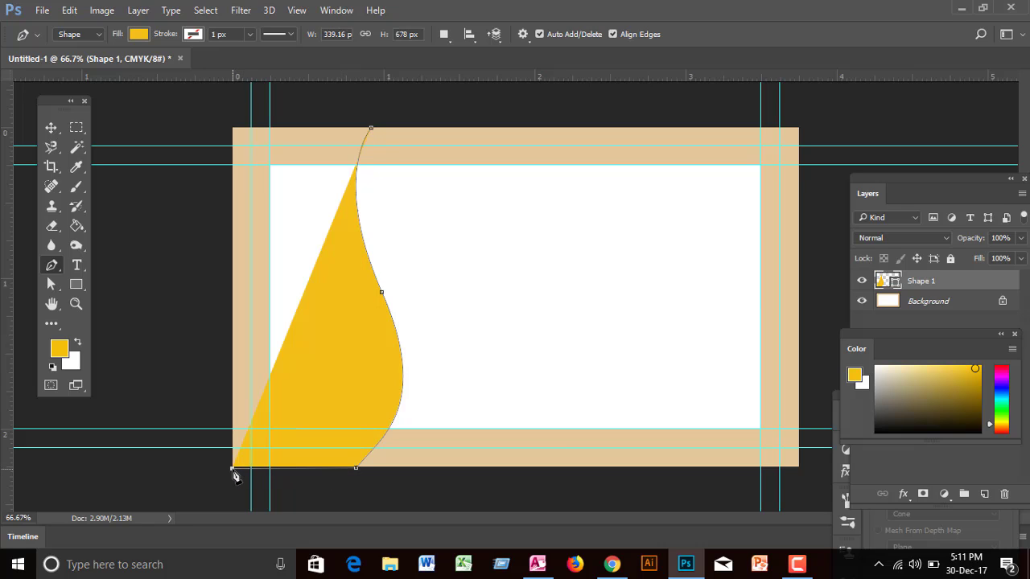
left_click(232, 128)
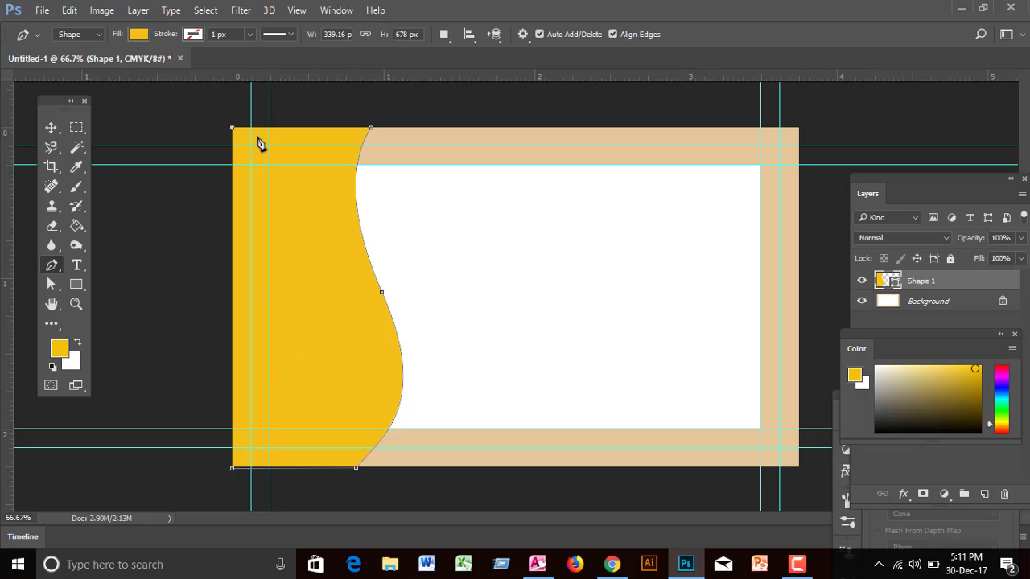
left_click(371, 130)
left_click(51, 128)
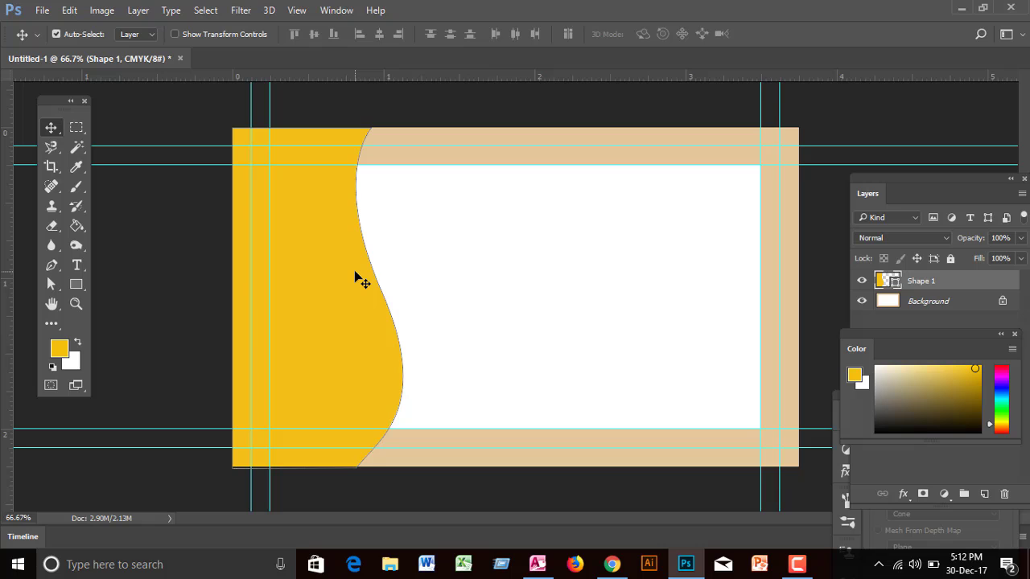
Step: Alt-drag a copy of the yellow wave, then recolour the original Shape 1 light grey
left_click_drag(351, 277, 335, 275)
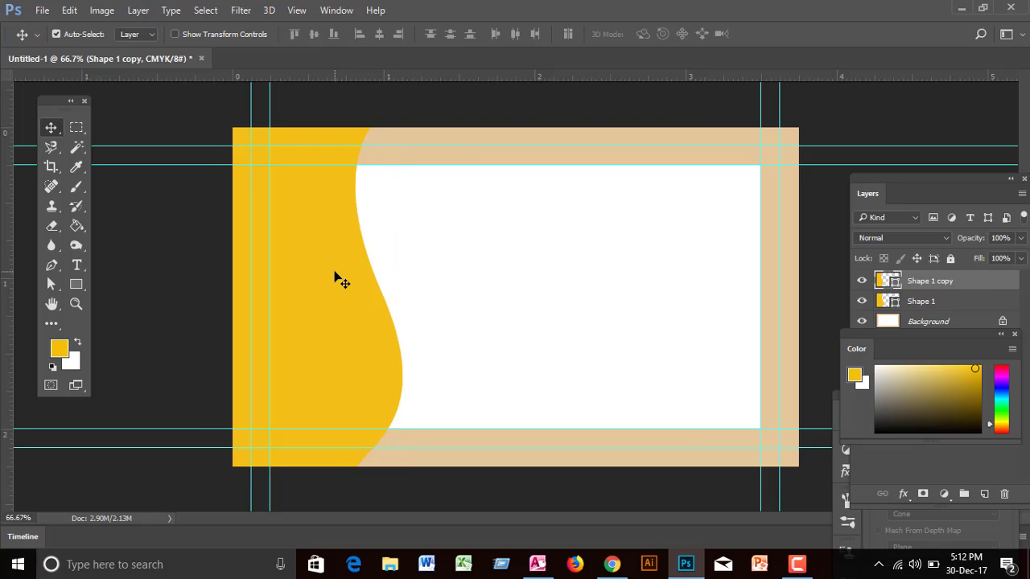
left_click(907, 306)
left_click(907, 304)
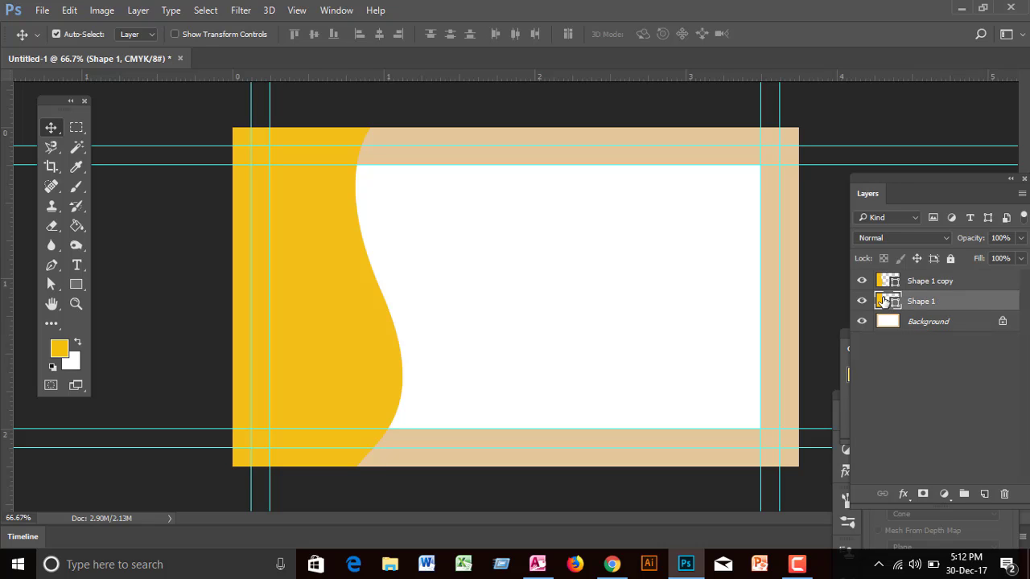
double_click(882, 301)
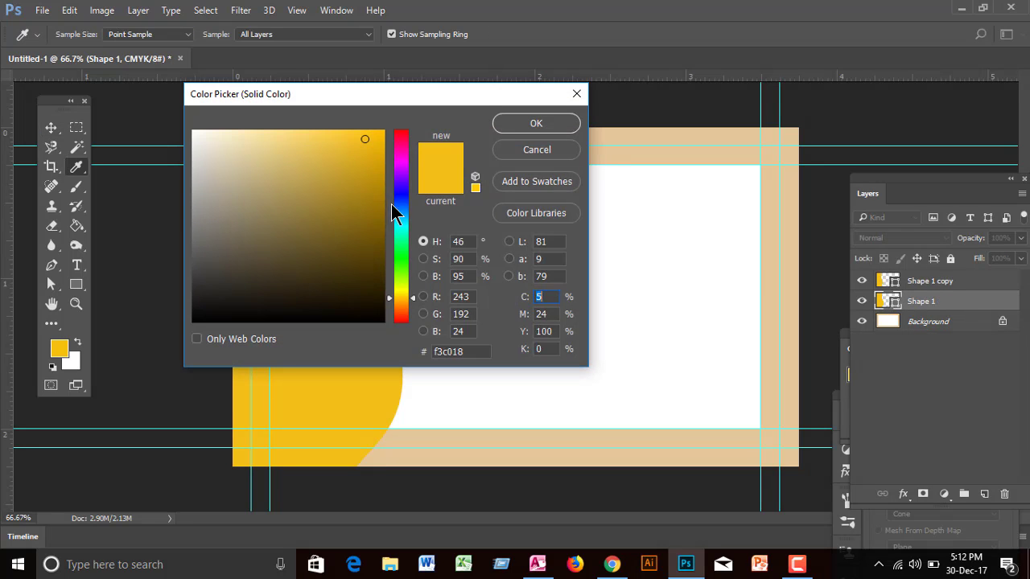
left_click_drag(203, 159, 203, 153)
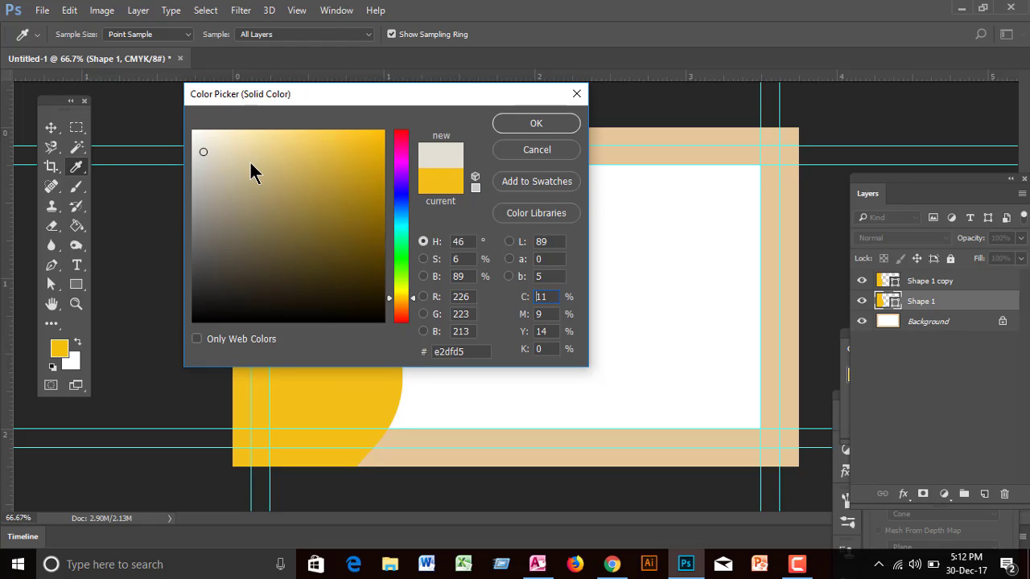
left_click(524, 125)
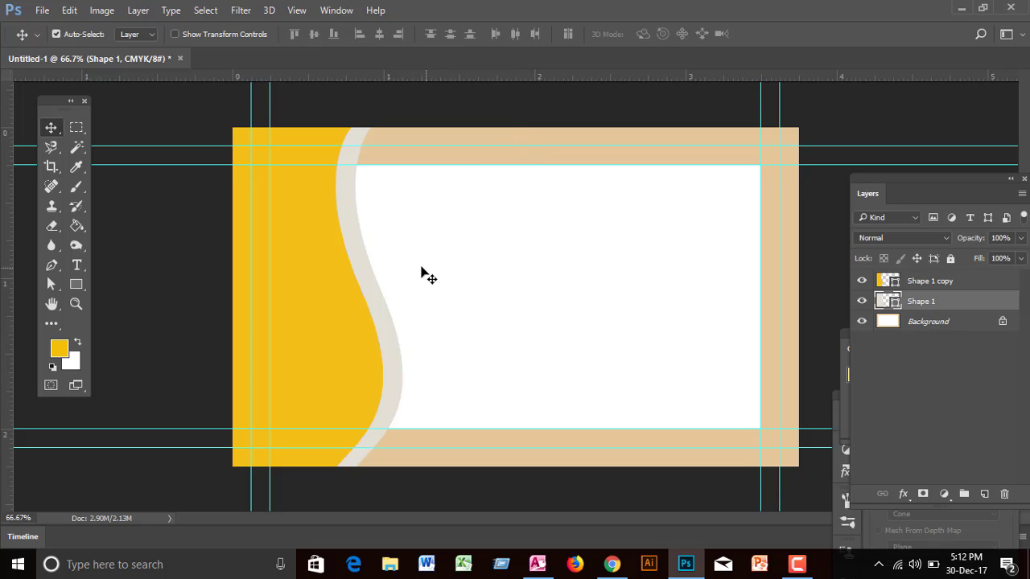
left_click(303, 256)
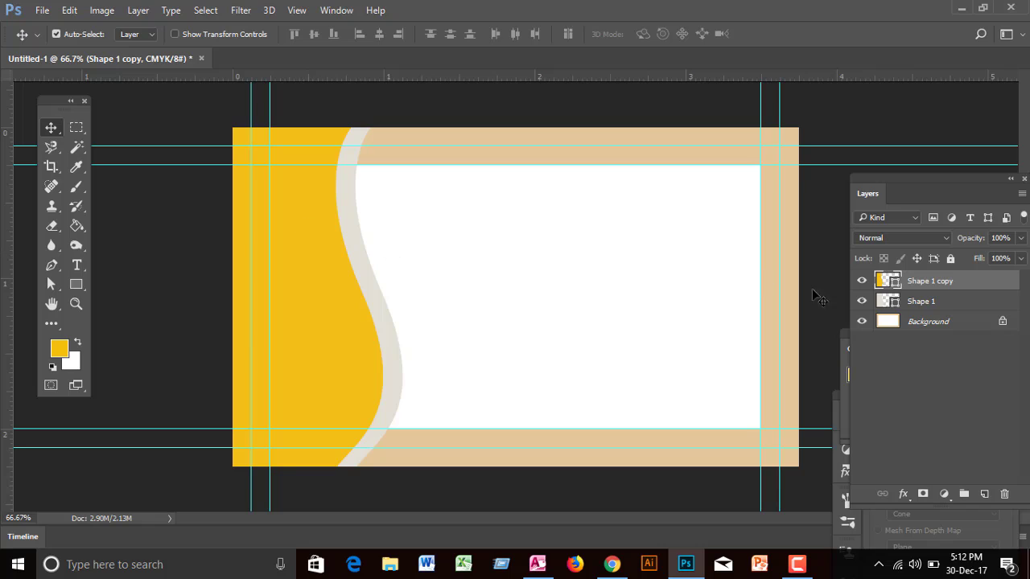
left_click(352, 223)
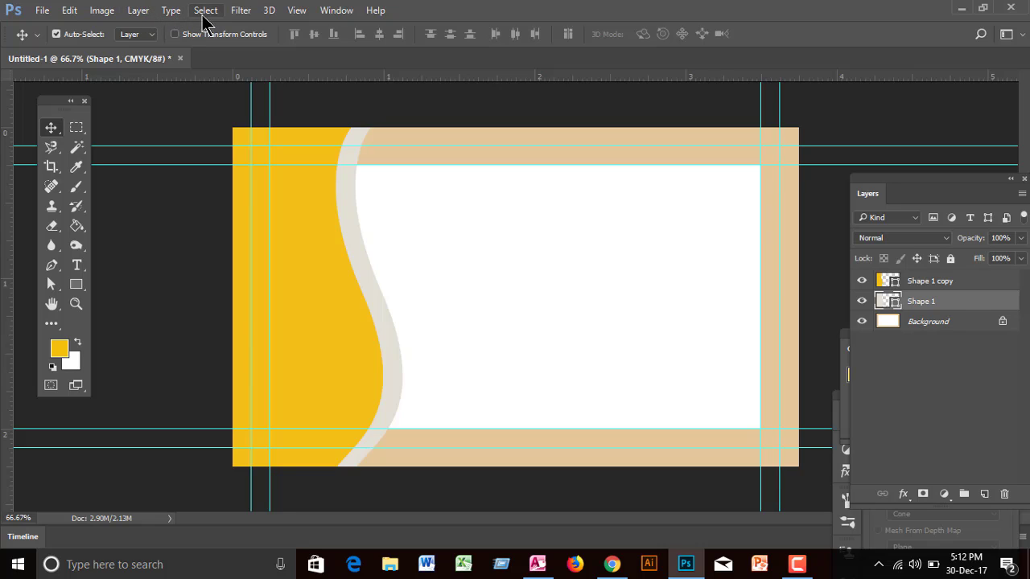
Step: Add a Drop Shadow to the grey wave: opacity 71%, distance 0, spread 51%, size 16 px
left_click(133, 14)
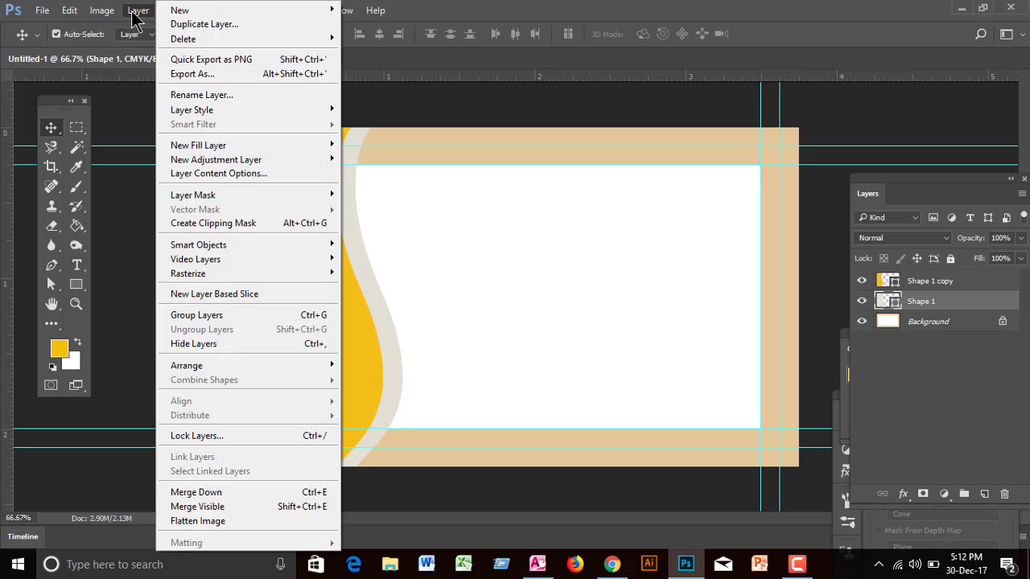
mouse_move(214, 118)
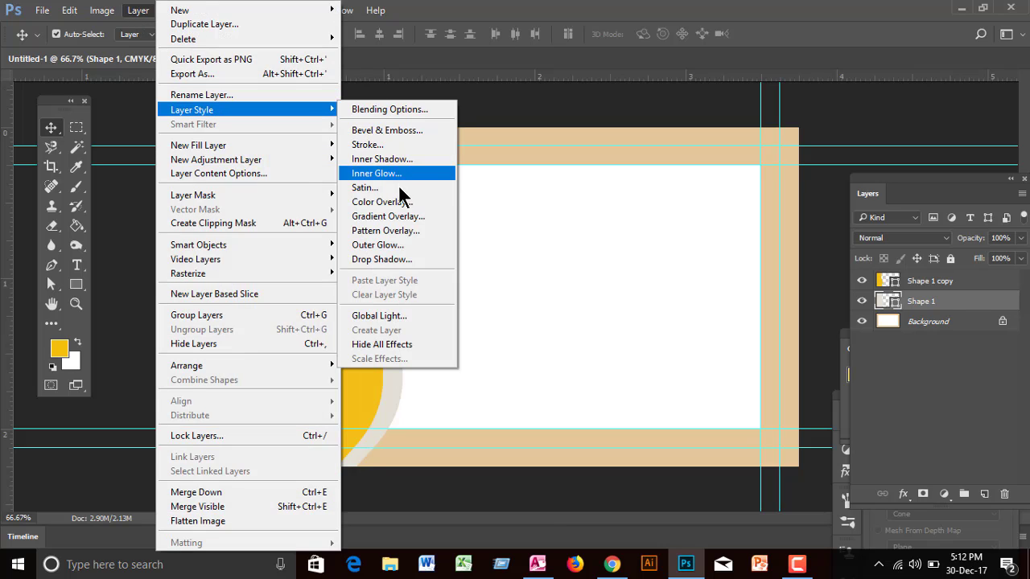
left_click(390, 260)
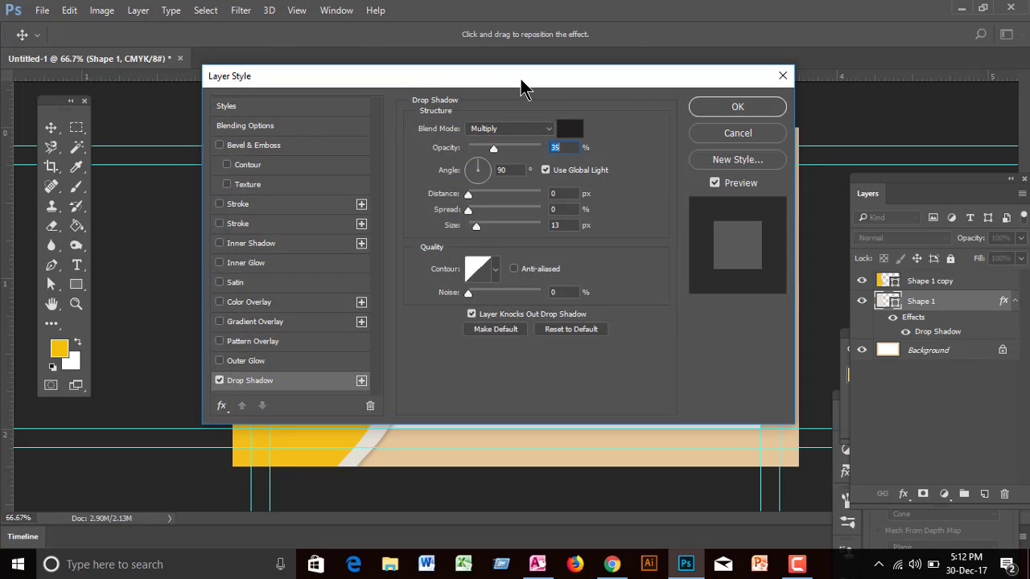
left_click_drag(522, 84, 767, 46)
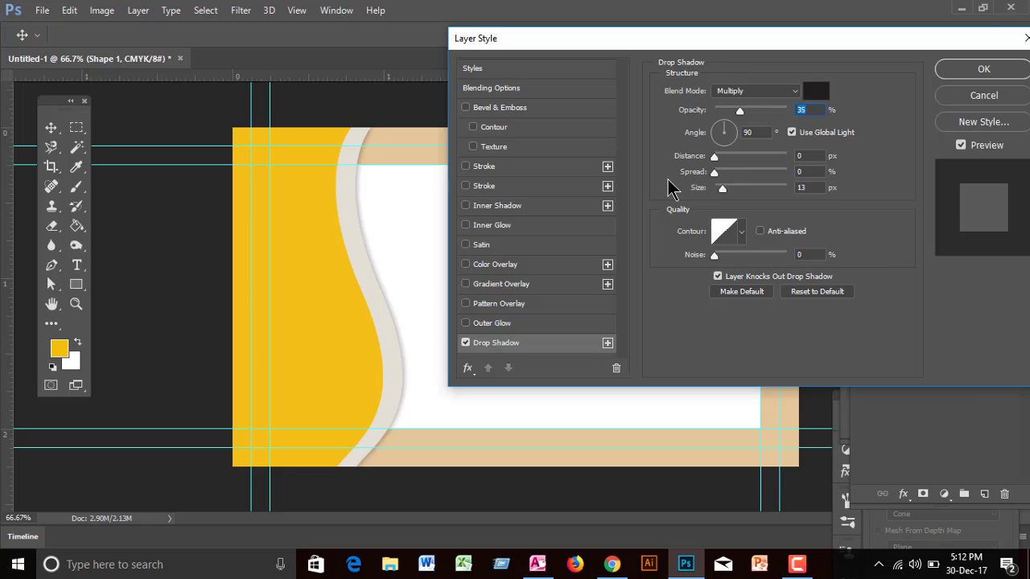
mouse_move(714, 157)
left_mouse_down()
mouse_move(718, 181)
mouse_move(715, 172)
left_mouse_up()
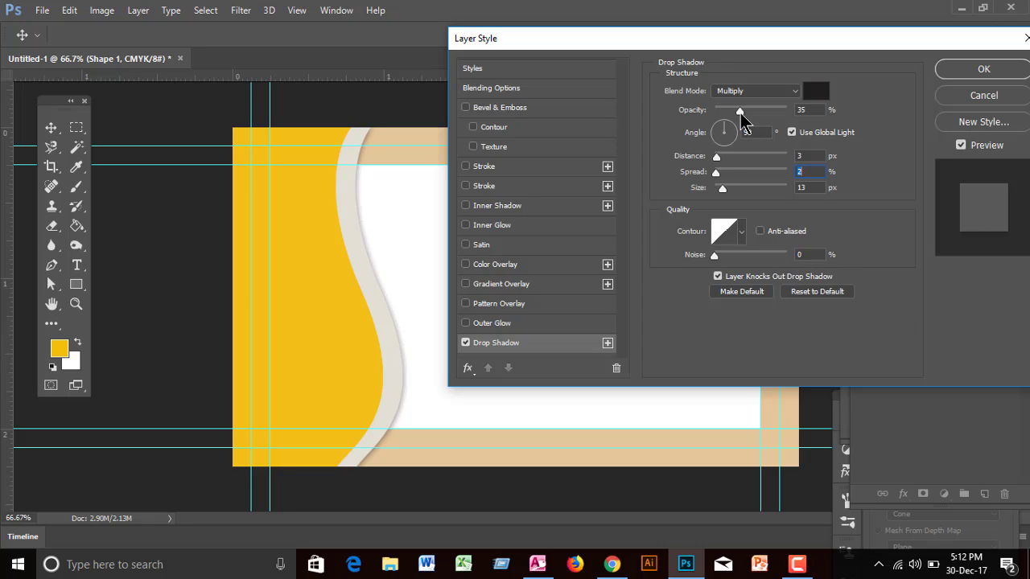
left_click_drag(740, 110, 767, 117)
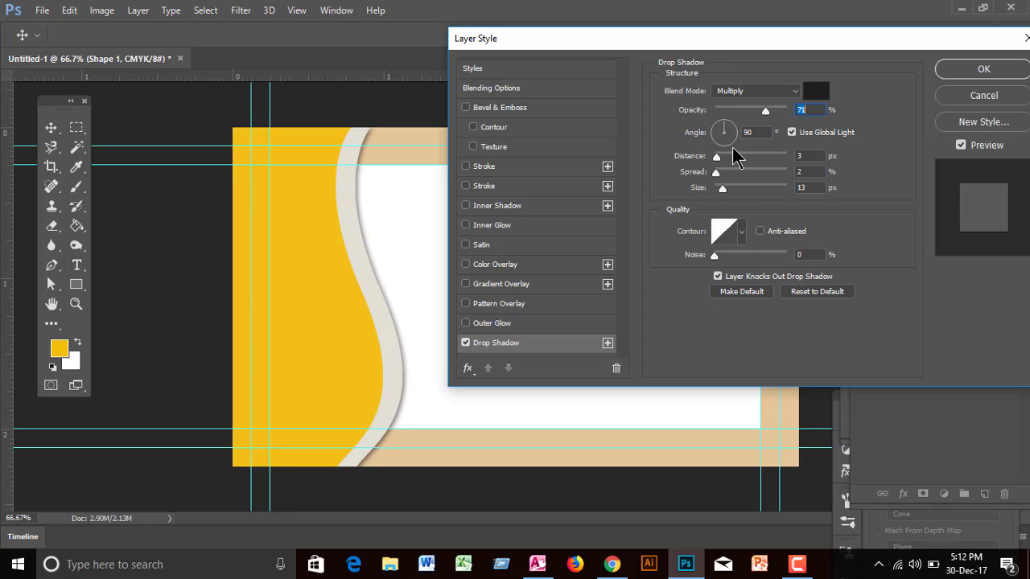
left_click_drag(717, 159, 752, 175)
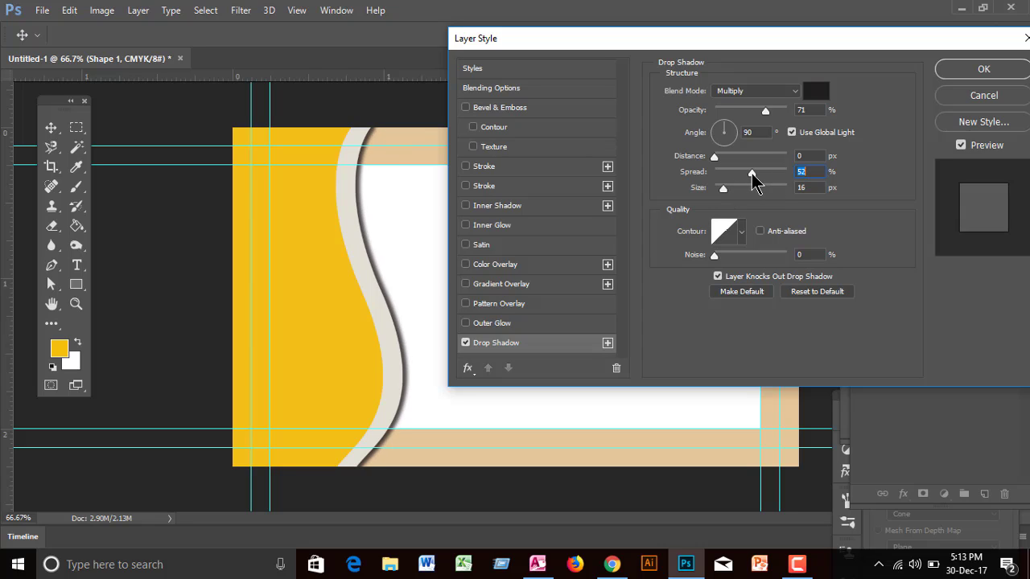
left_click(970, 72)
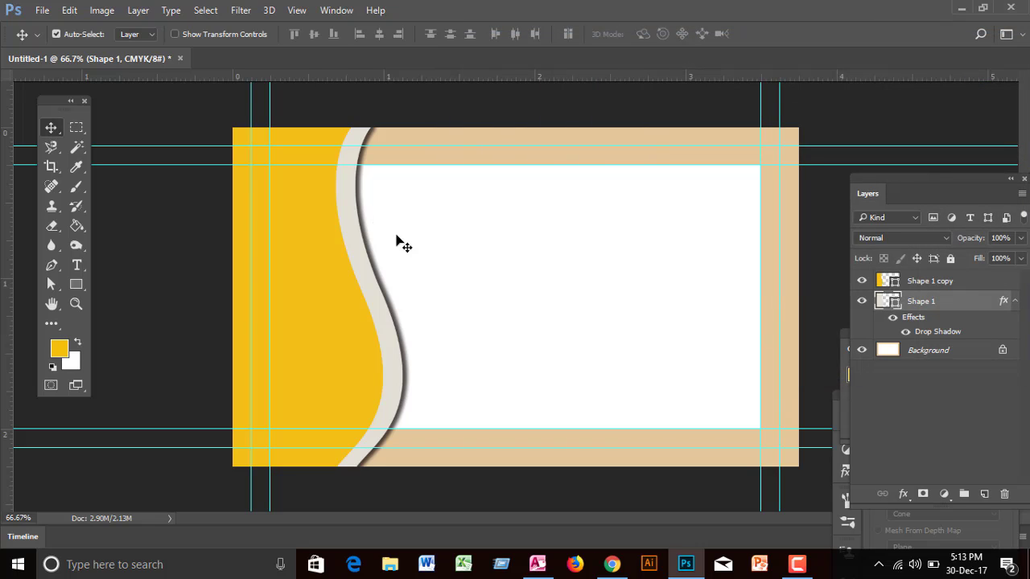
Step: With Shape 1 copy selected, pen a narrow curved path down to the bottom edge and back up
left_click(312, 267)
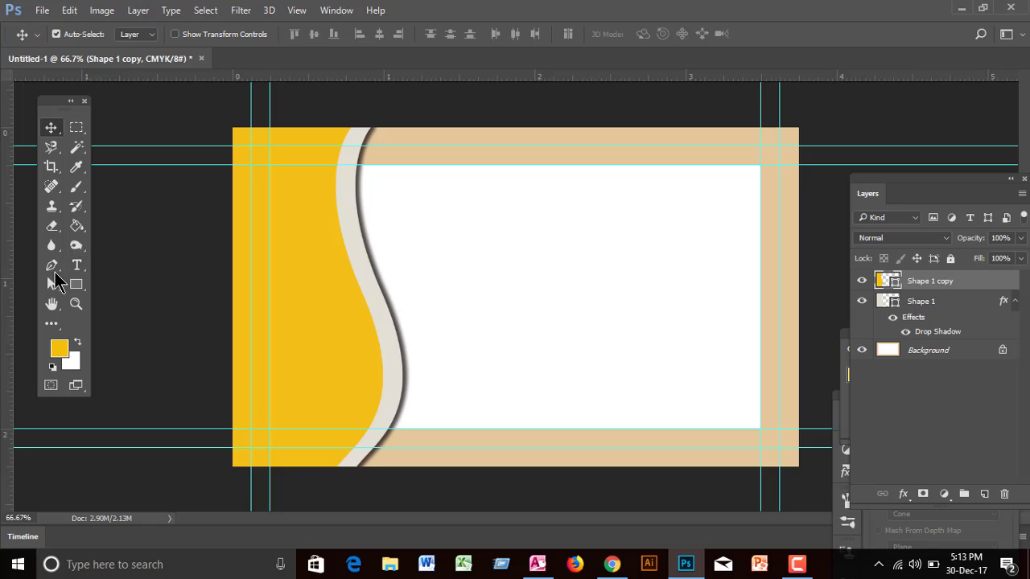
left_click(51, 265)
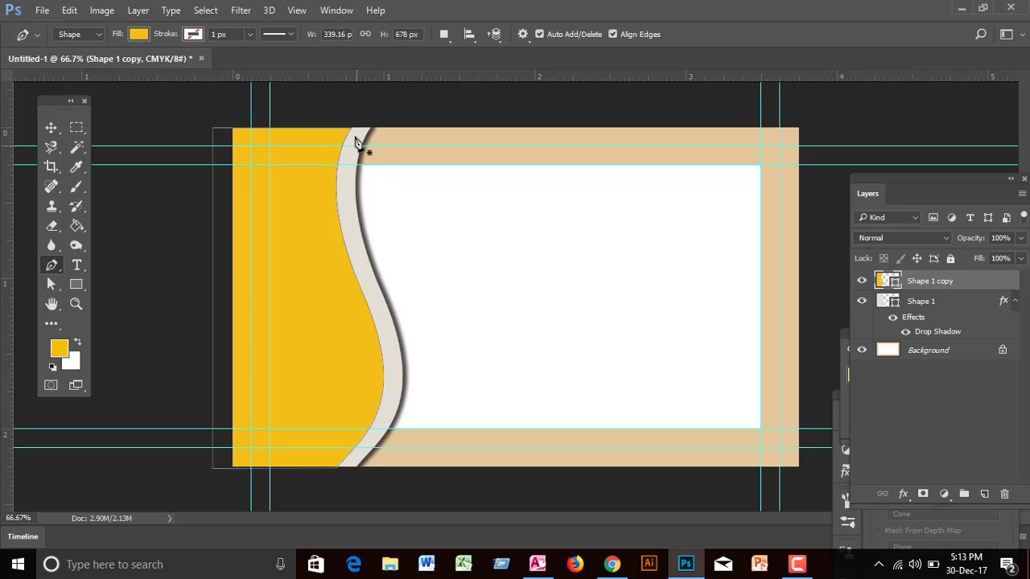
left_click(303, 128)
left_click_drag(319, 302, 359, 394)
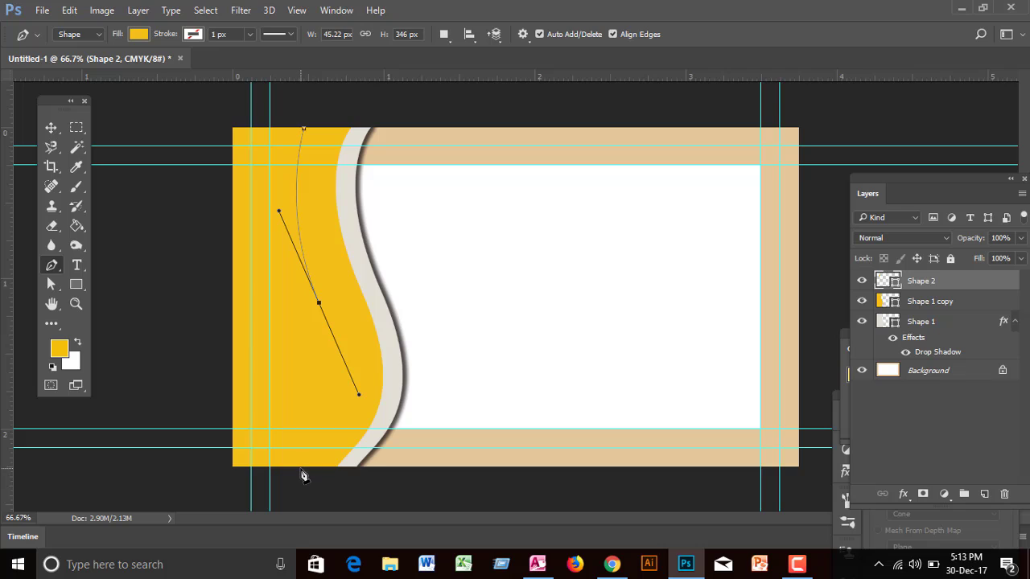
left_click_drag(300, 468, 294, 476)
left_click(252, 468)
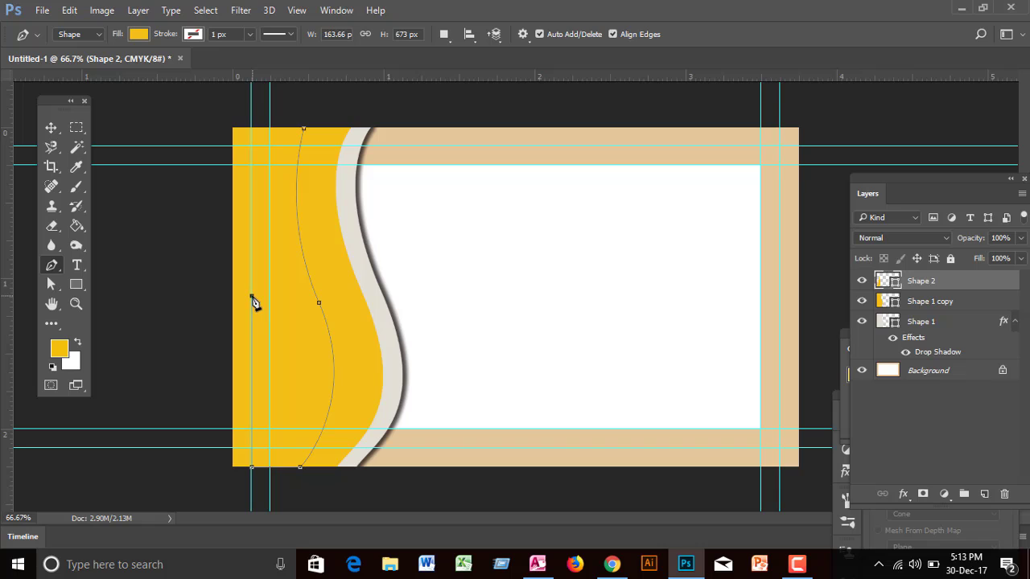
left_click_drag(252, 296, 208, 189)
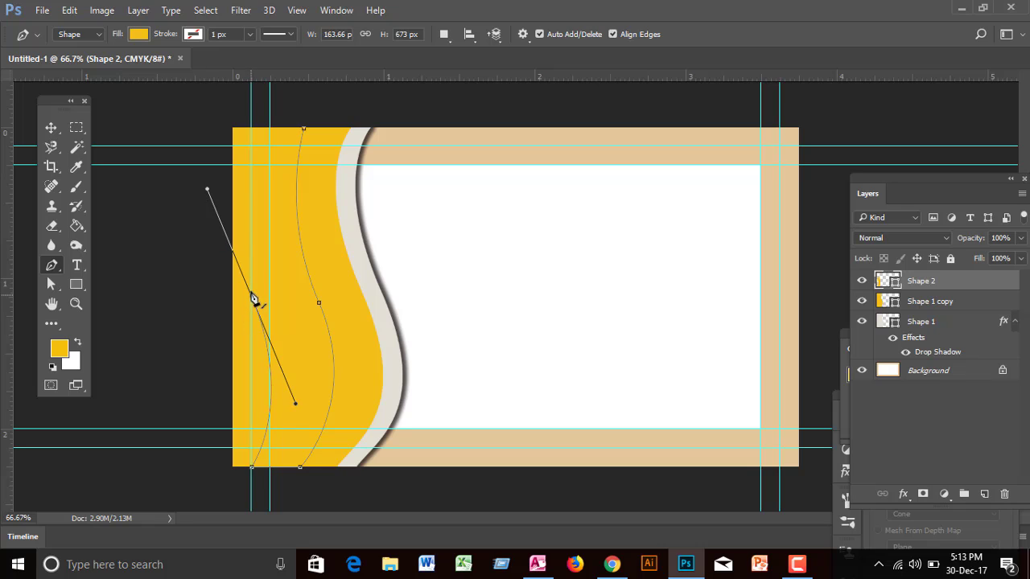
Step: Close the Shape 2 path at the top edge and straighten its top
left_click(252, 129)
left_click(253, 130)
left_click(252, 131)
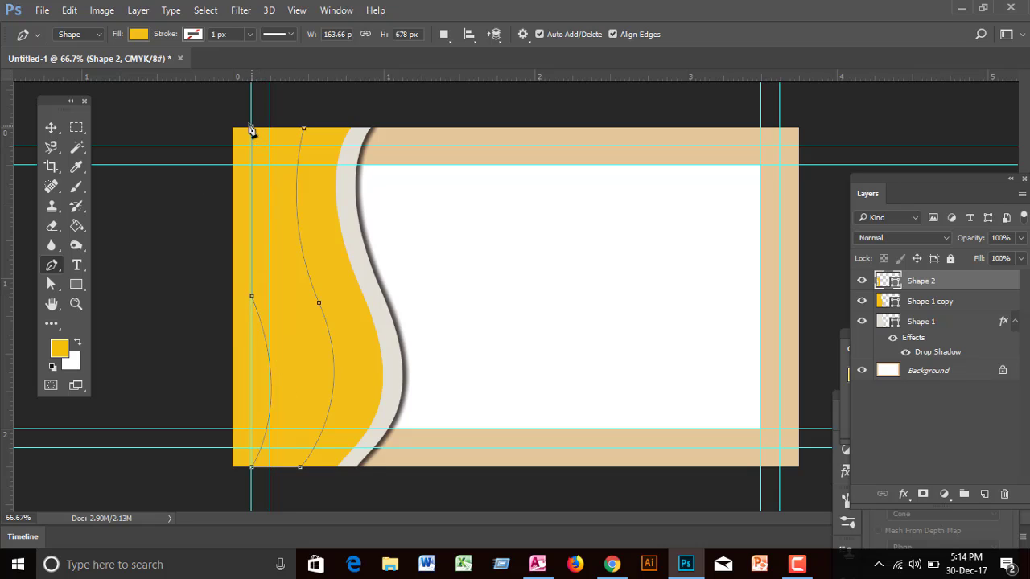
left_click_drag(251, 130, 231, 72)
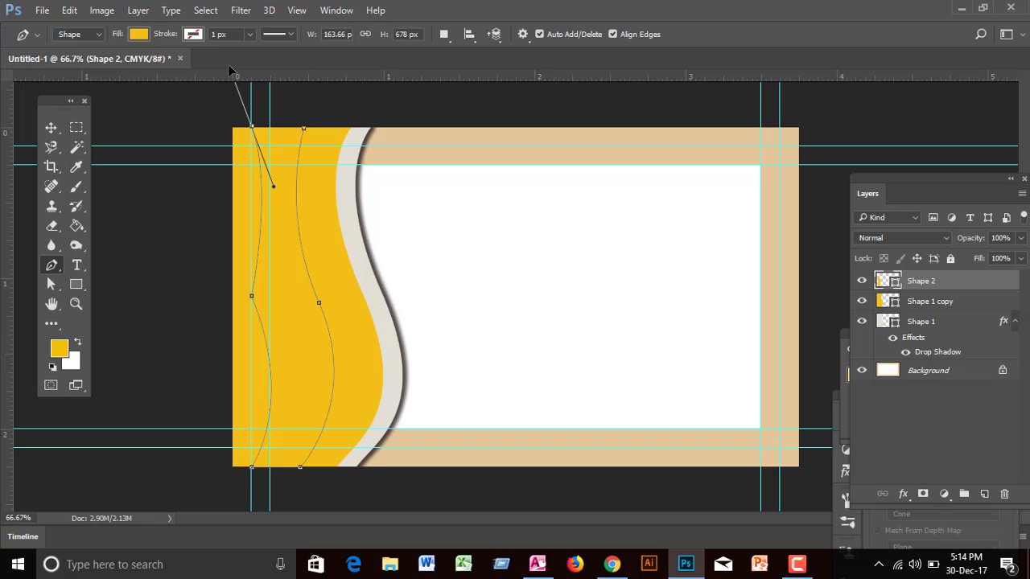
left_click(254, 132, "alt")
left_click(305, 130, "ctrl")
Step: Fill Shape 2 with bright yellow #ffc70f
double_click(885, 280)
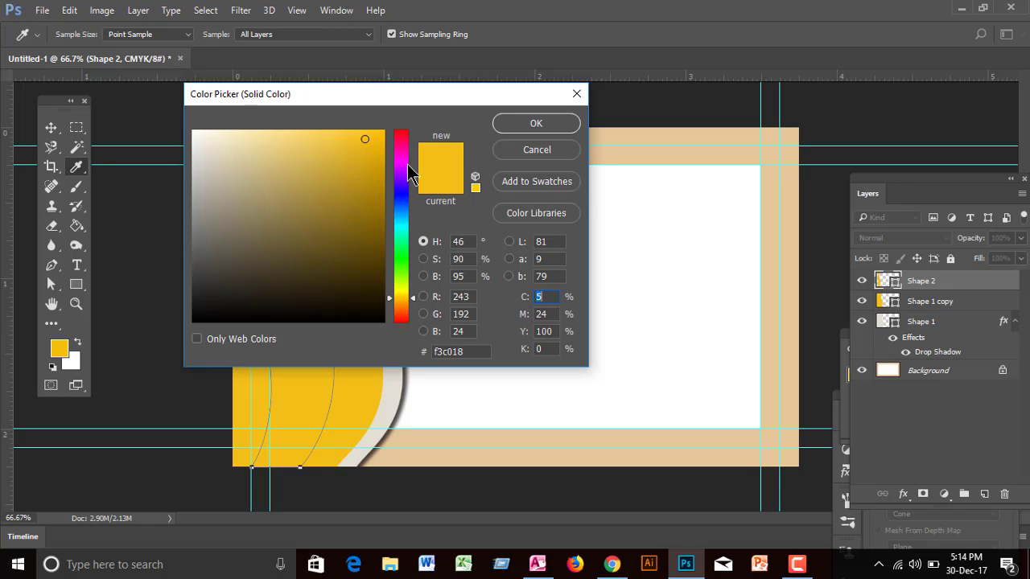
left_click(377, 135)
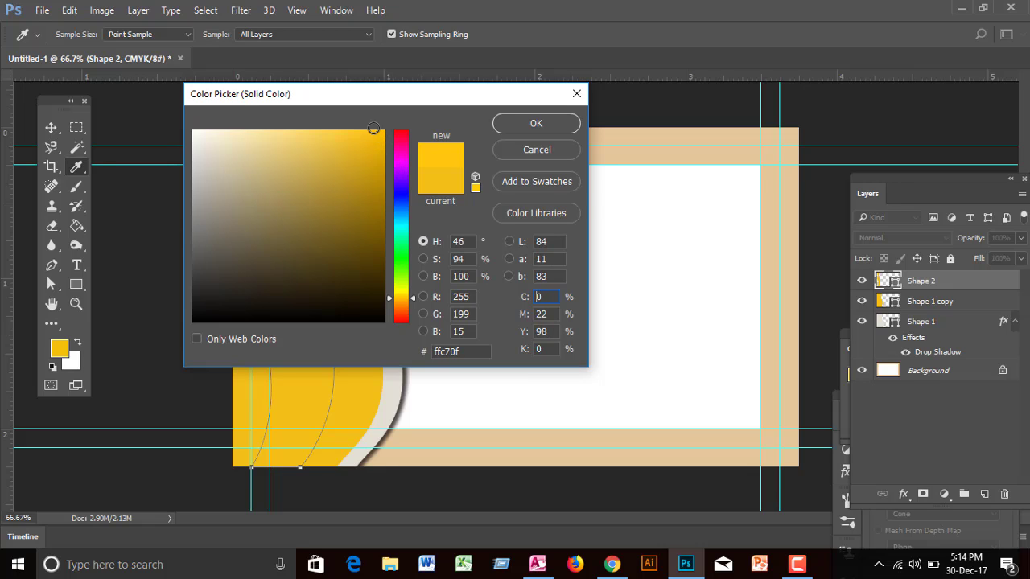
left_click(523, 125)
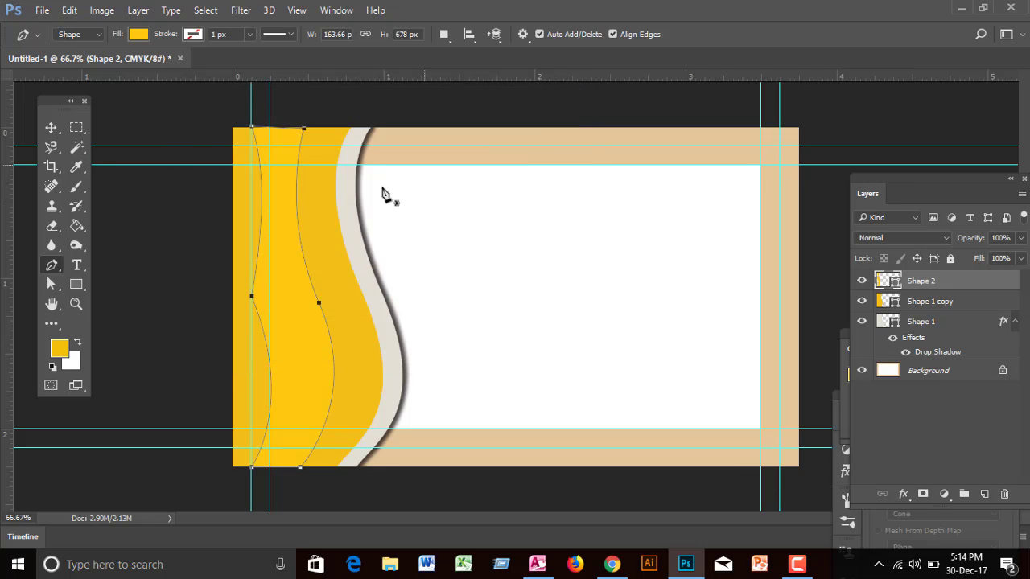
Step: Select Shape 1 copy and inspect its fill colour, leaving it unchanged
left_click(50, 127)
left_click(335, 273)
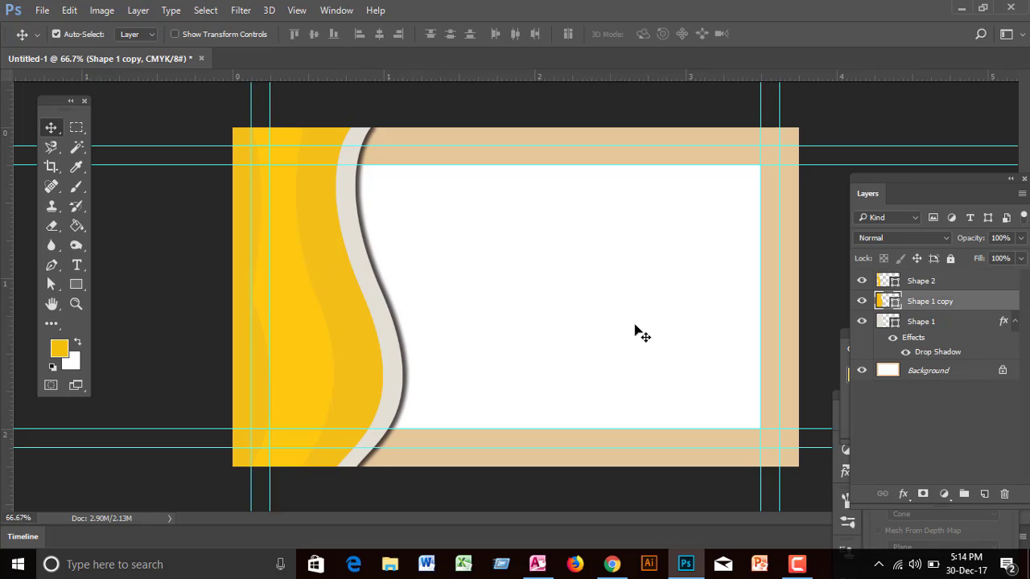
double_click(884, 301)
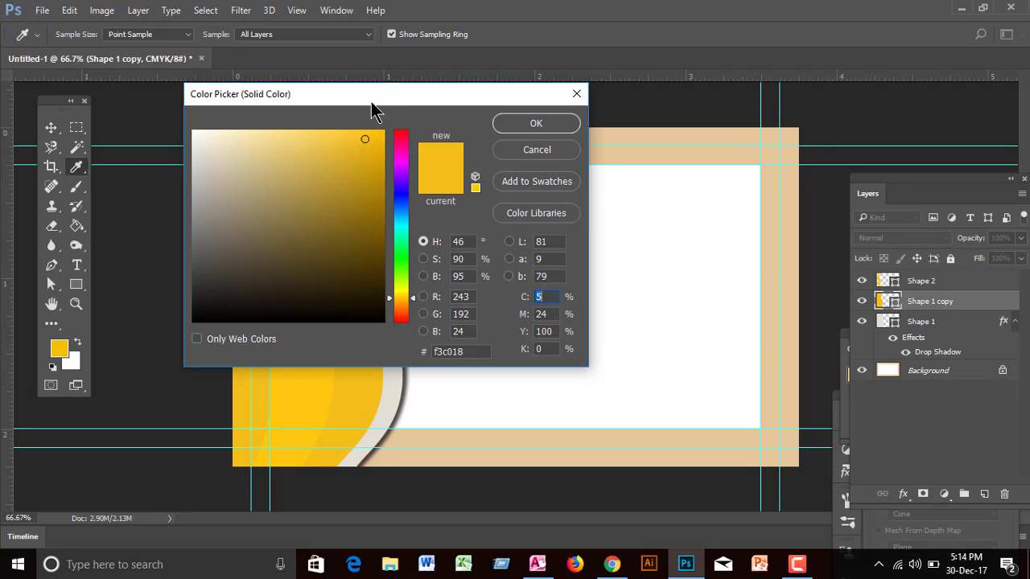
left_click_drag(369, 101, 631, 64)
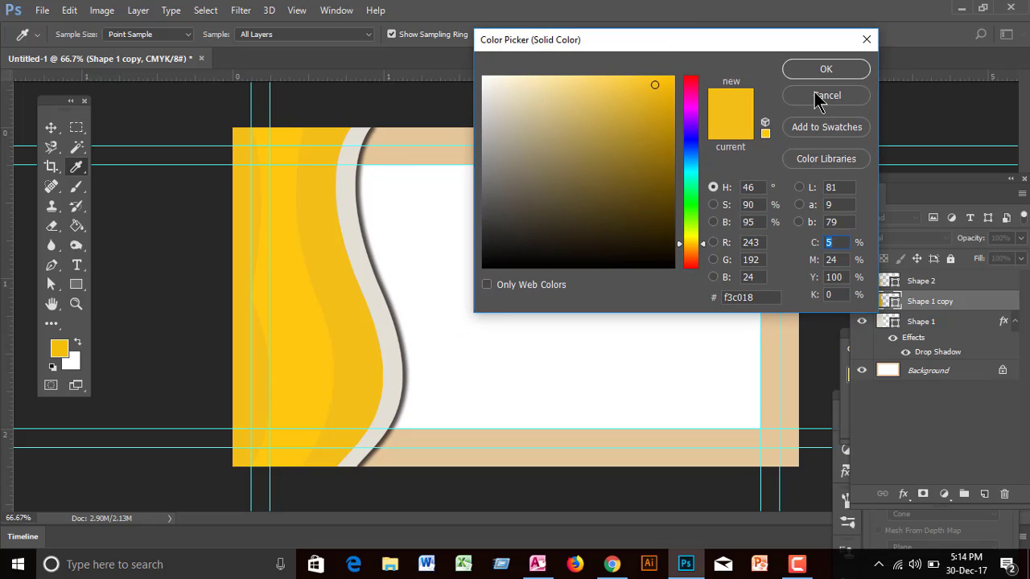
left_click(801, 82)
left_click(137, 10)
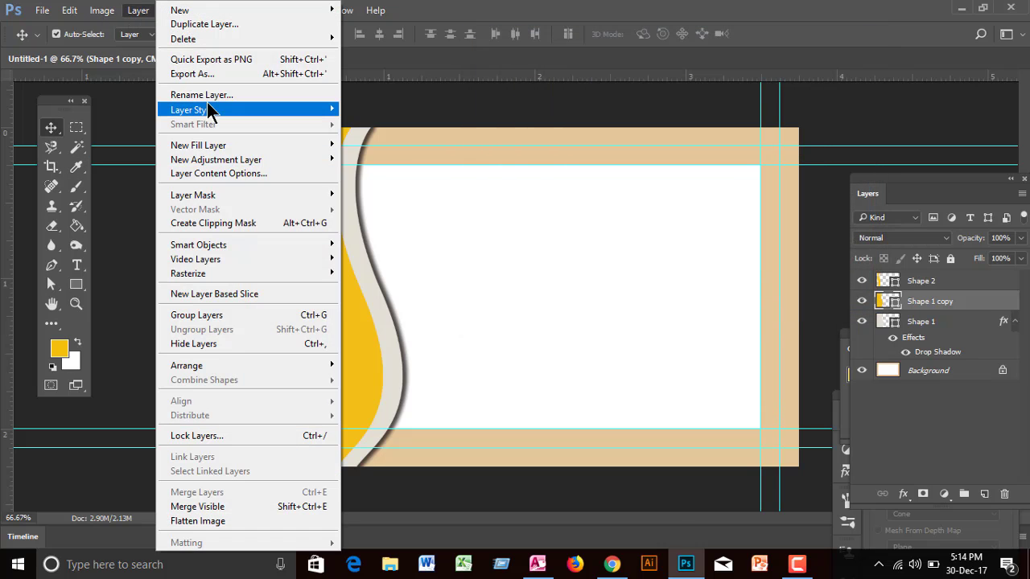
Step: Add a Gradient Overlay to Shape 1 copy with both end stops sampled from the wave's yellow
mouse_move(209, 110)
left_click(397, 215)
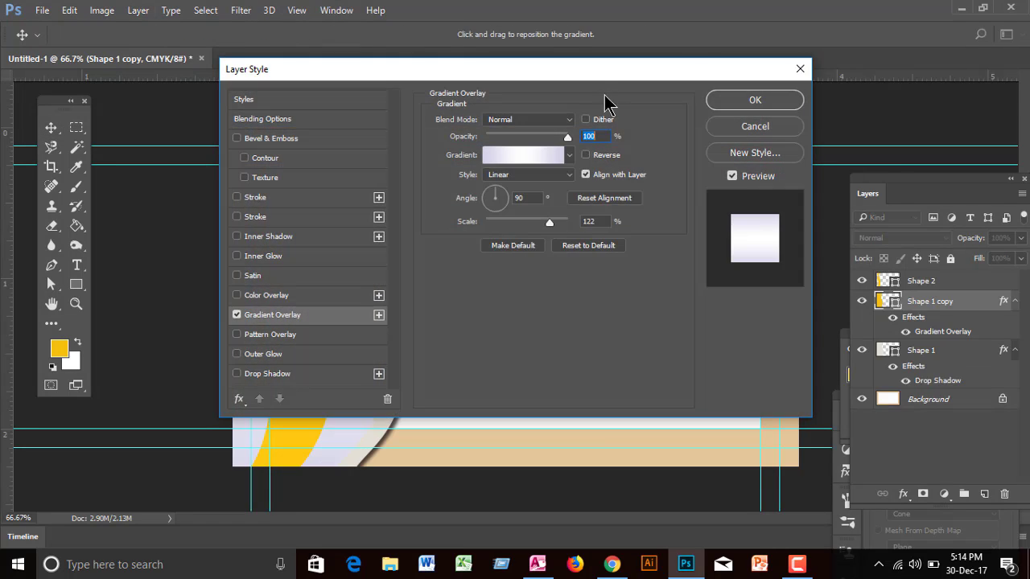
left_click_drag(595, 69, 791, 27)
left_click(723, 105)
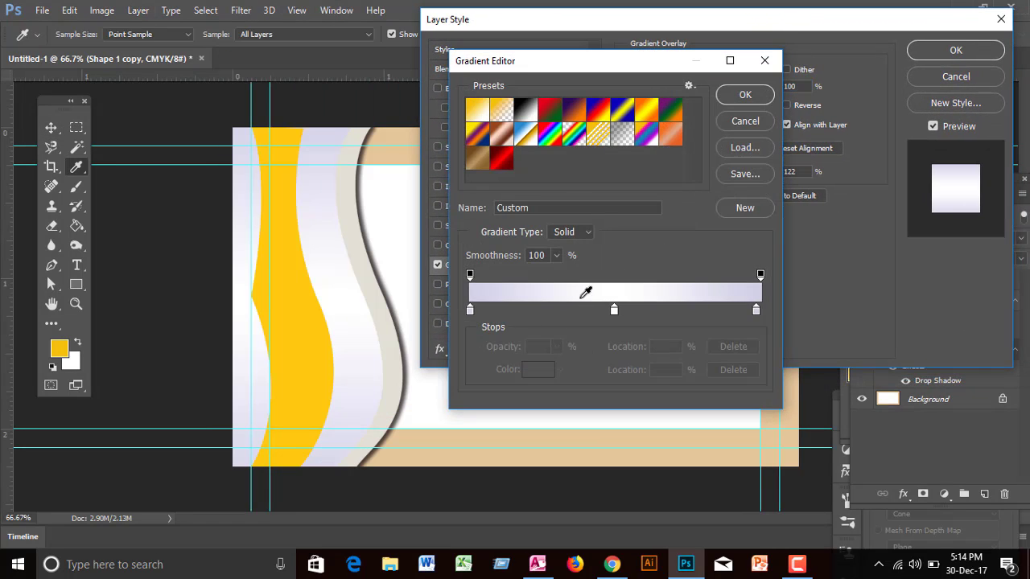
double_click(470, 309)
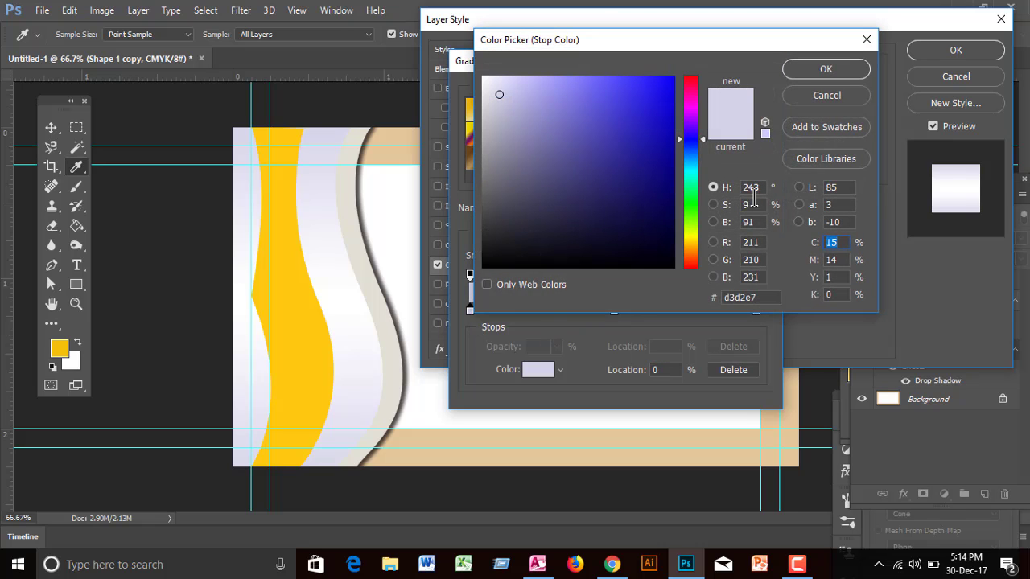
left_click(289, 260)
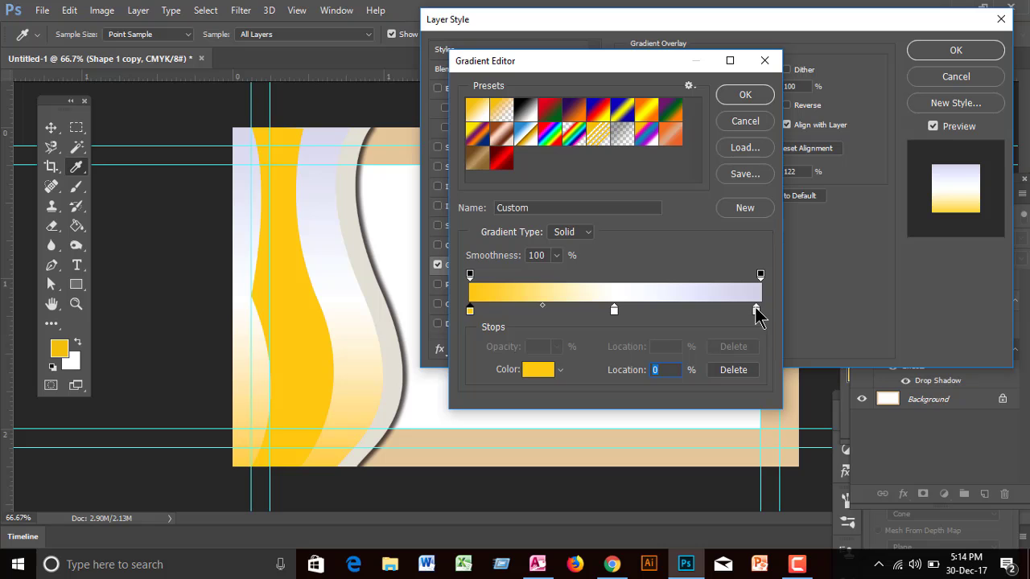
left_click(757, 310)
double_click(756, 311)
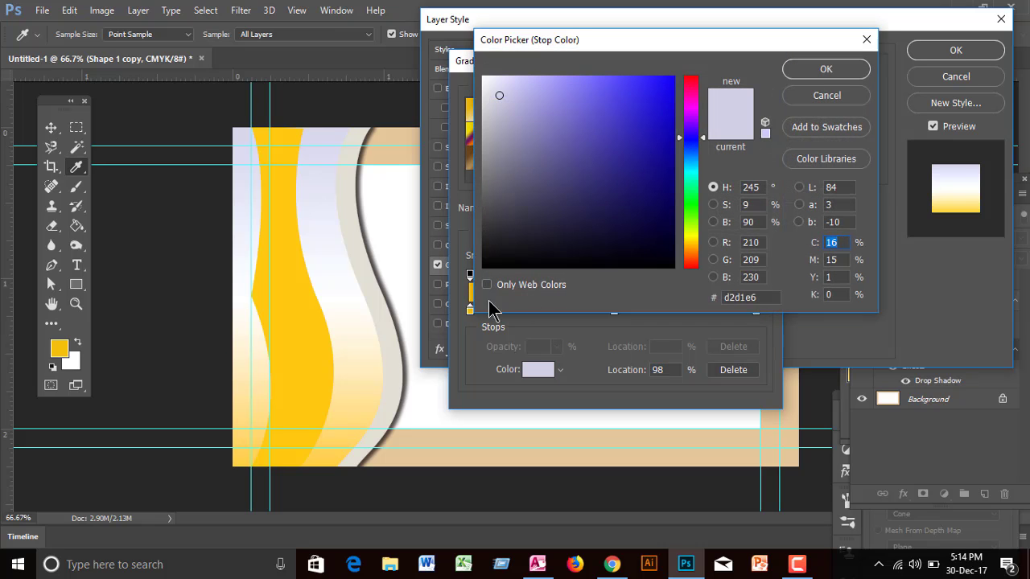
left_click(293, 280)
left_click(825, 71)
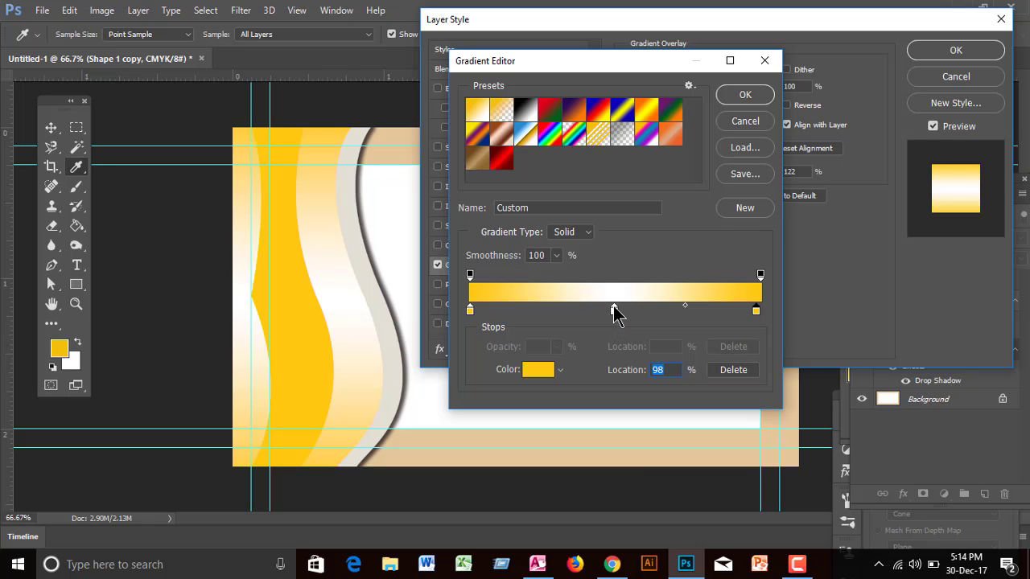
Step: Make the middle gradient stop pale yellow #f2d471 and accept the gradient
left_click(613, 309)
left_click(538, 369)
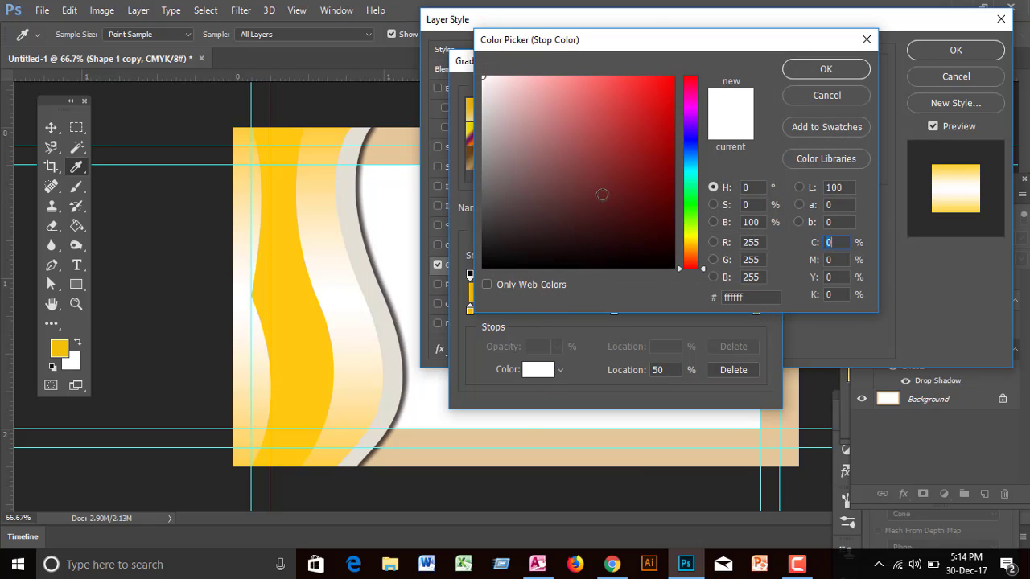
left_click(293, 251)
left_click_drag(639, 96, 582, 84)
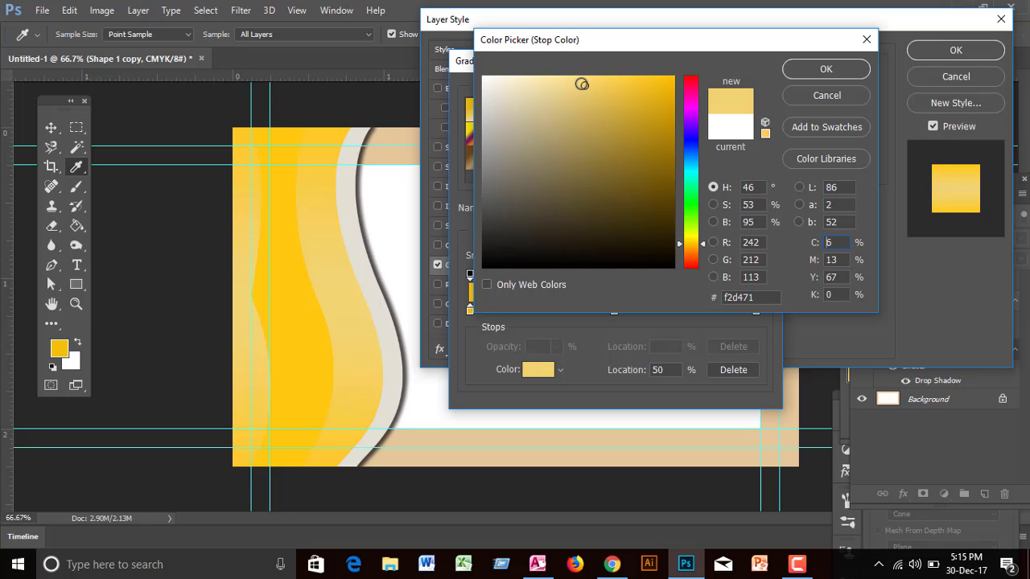
left_click(826, 70)
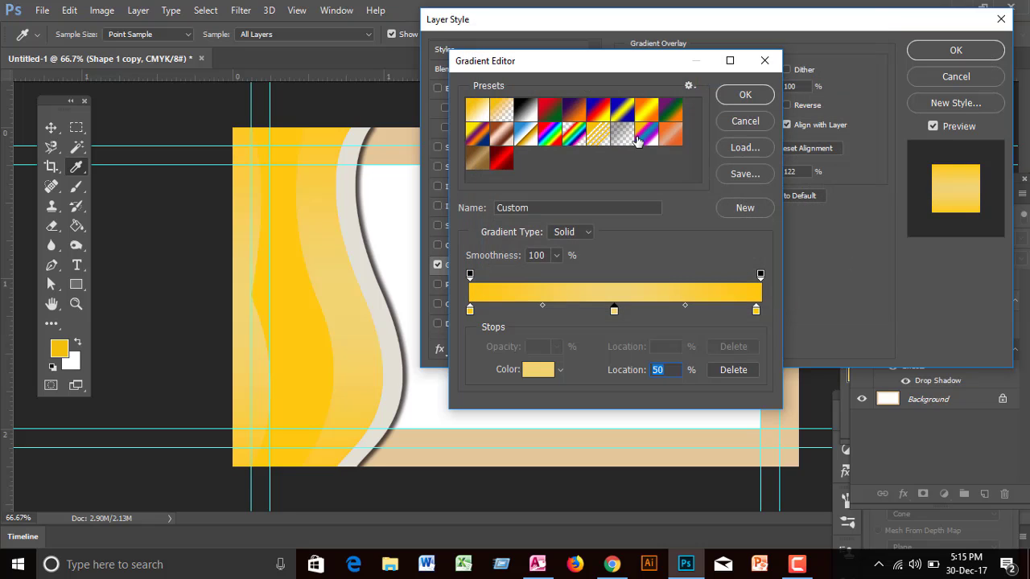
left_click(742, 96)
Step: Convert Shape 2 to a smart object and give it a -90° Motion Blur of about 250 pixels
left_click(939, 51)
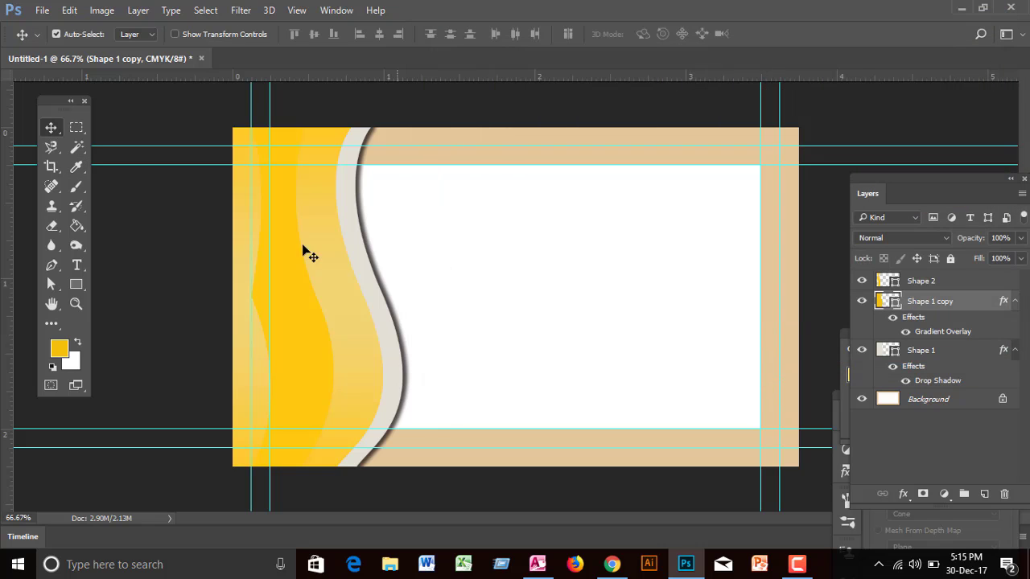
left_click(284, 301)
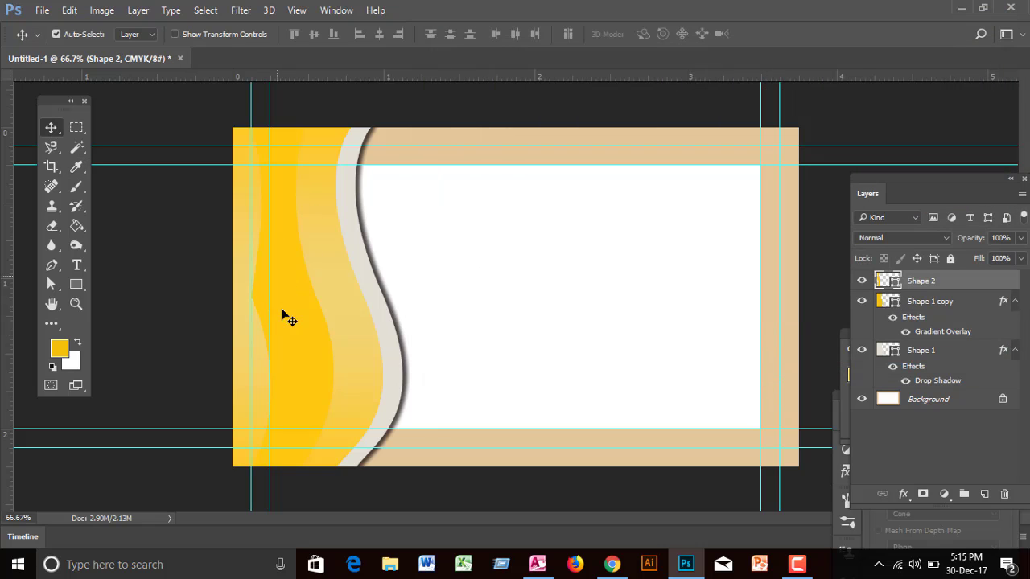
left_click(240, 10)
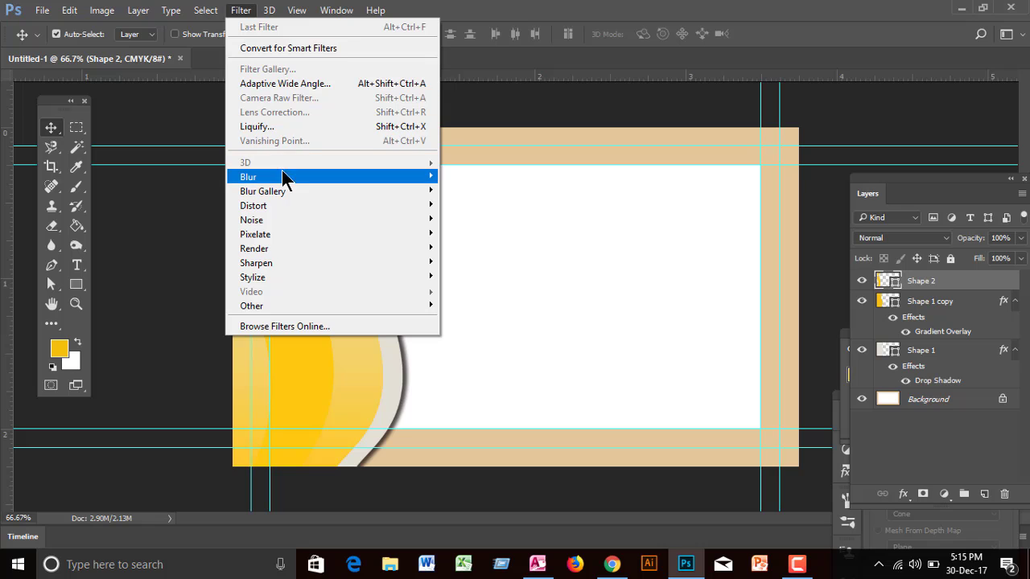
mouse_move(281, 176)
left_click(466, 262)
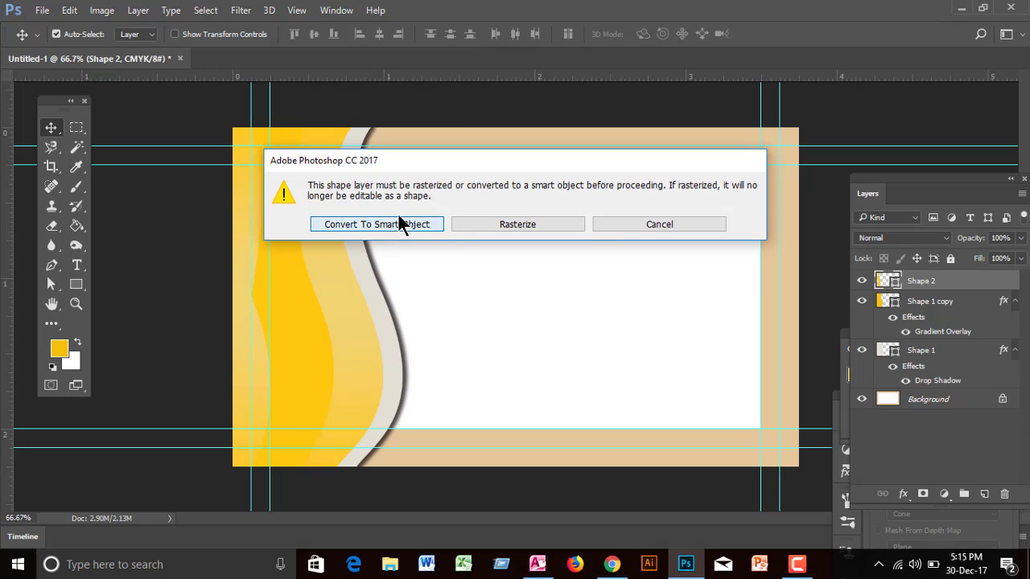
left_click(394, 224)
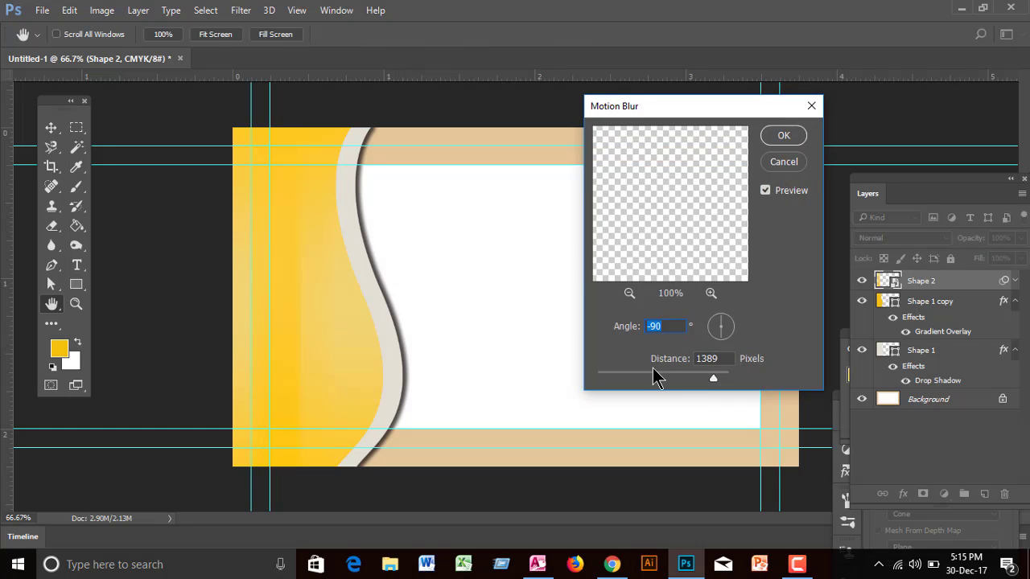
left_click_drag(611, 378, 670, 378)
left_click(772, 137)
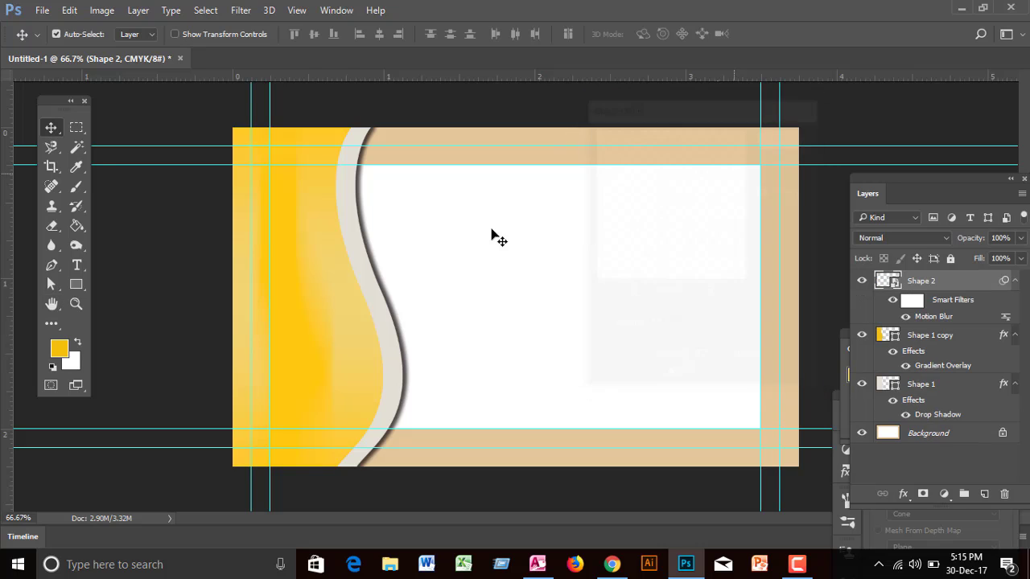
left_click(628, 292)
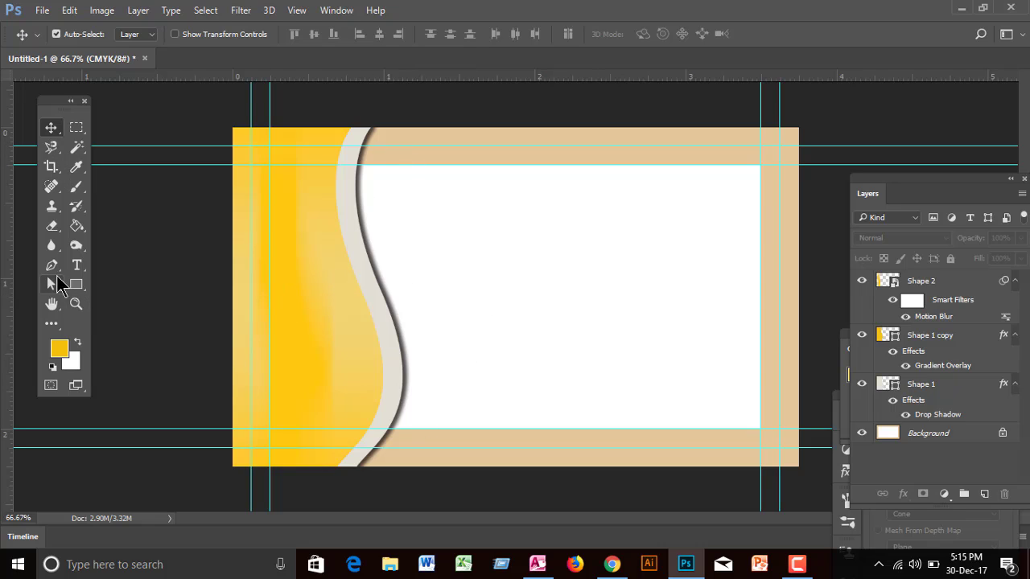
left_click(54, 286)
left_click_drag(57, 291, 108, 286)
left_click_drag(144, 103, 223, 487)
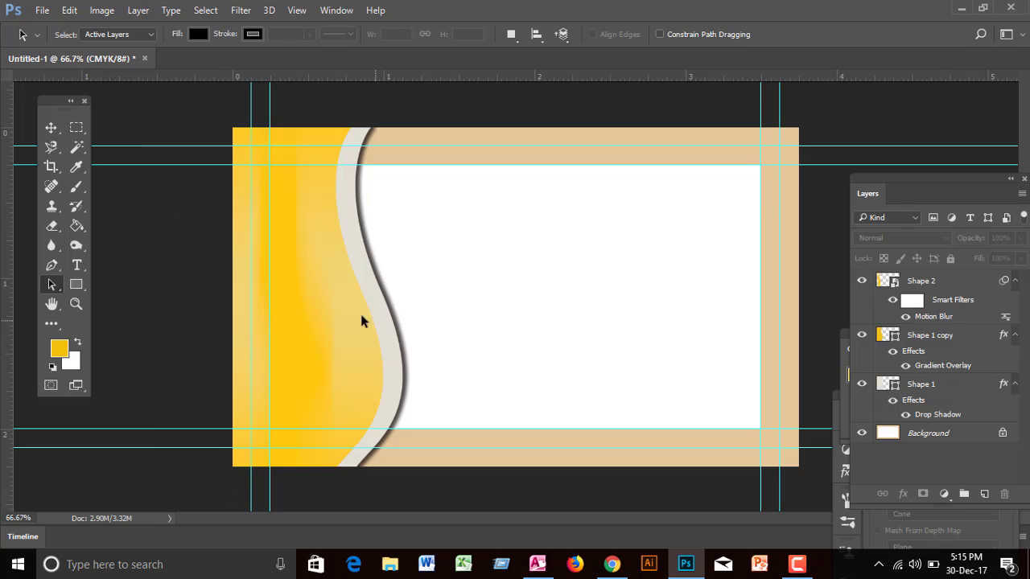
left_click(51, 127)
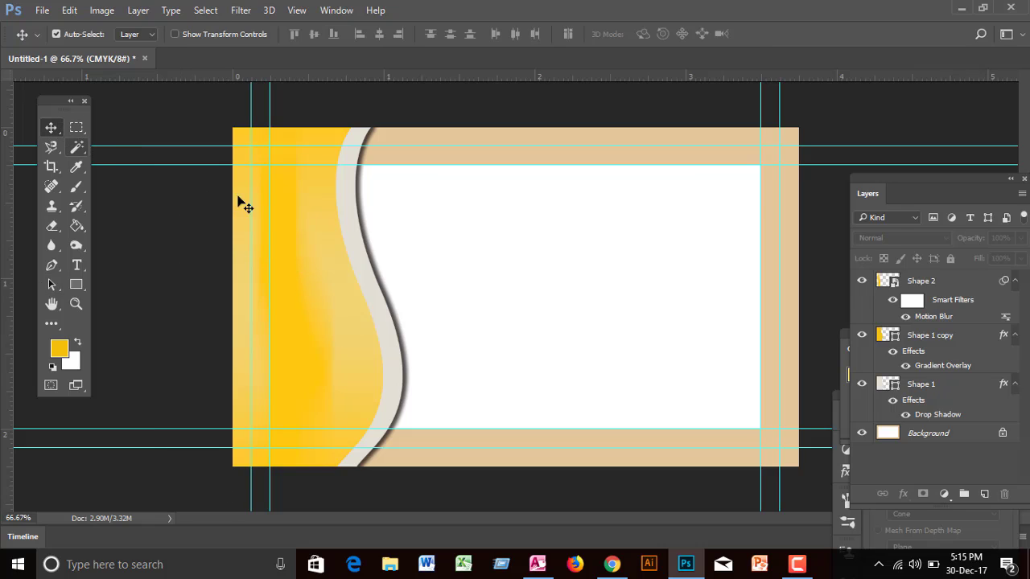
Step: Select the Shape 1 copy wave's path, nudge it right, then undo the nudges
left_click(337, 266)
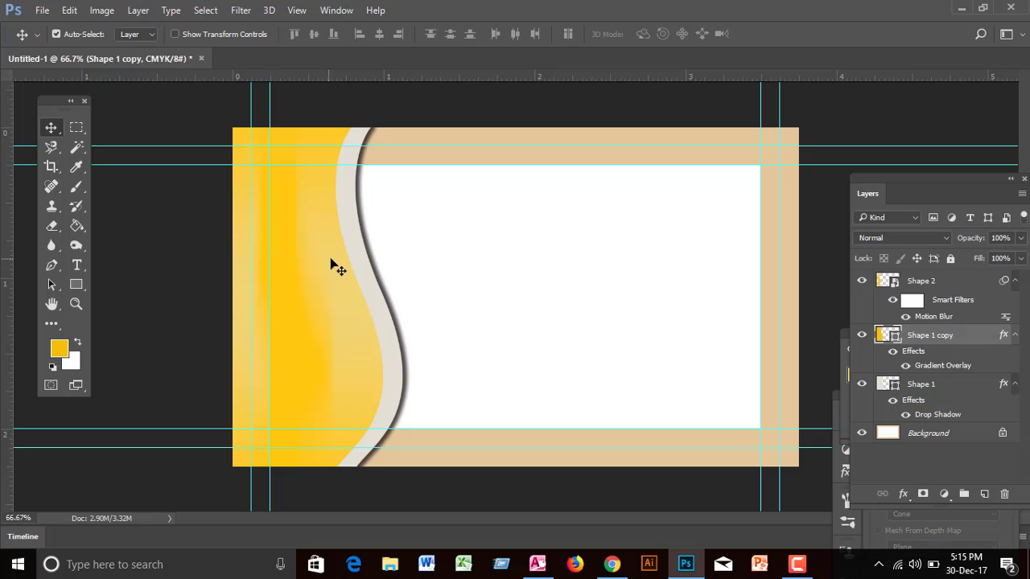
left_click(51, 284)
left_click(239, 185)
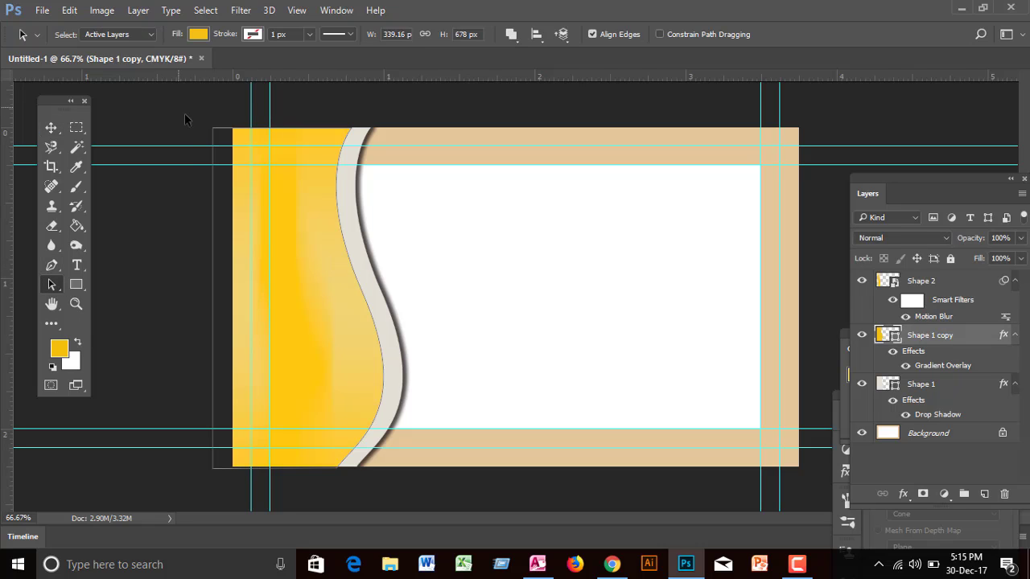
left_click_drag(185, 119, 220, 499)
key("Right")
key("Right")
key("Right")
key("Right")
key("Right")
key("Right")
key("Right")
key("Right")
key("Right")
key("Right")
key("Right")
key("Right")
key("Right")
key("Right")
key("Right")
key("Right")
key("Right")
key("Right")
key("Right")
key("Right")
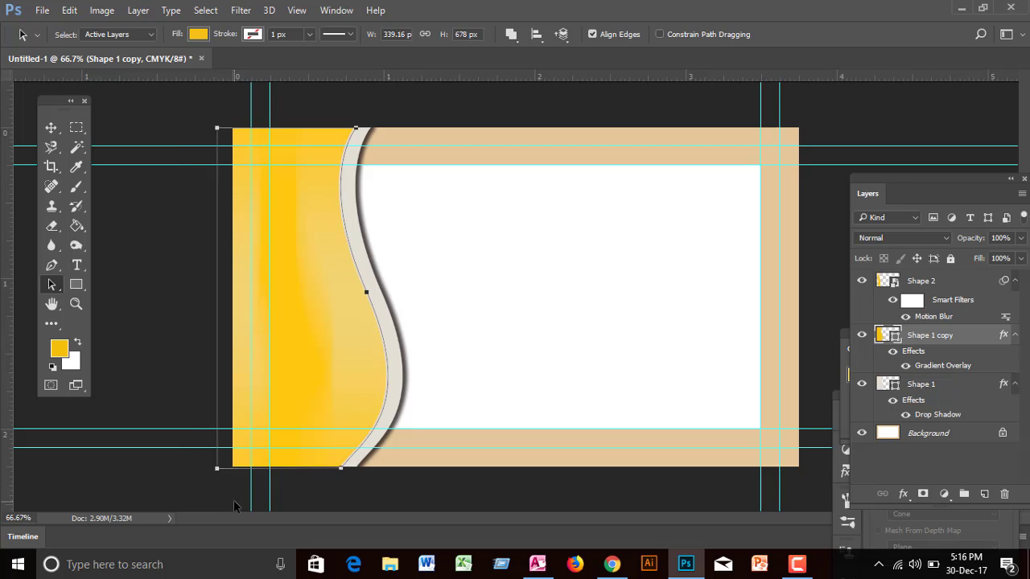
key("Right")
key("Right")
key("Right")
key("Right")
key("Right")
key("Right")
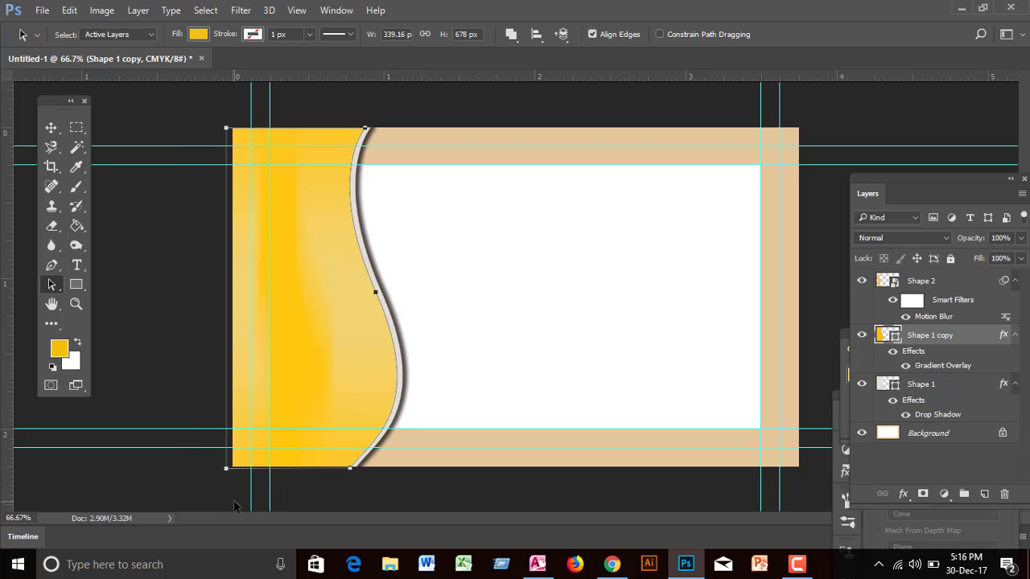
key("ctrl+alt+z")
key("ctrl+alt+z")
key("ctrl+alt+z")
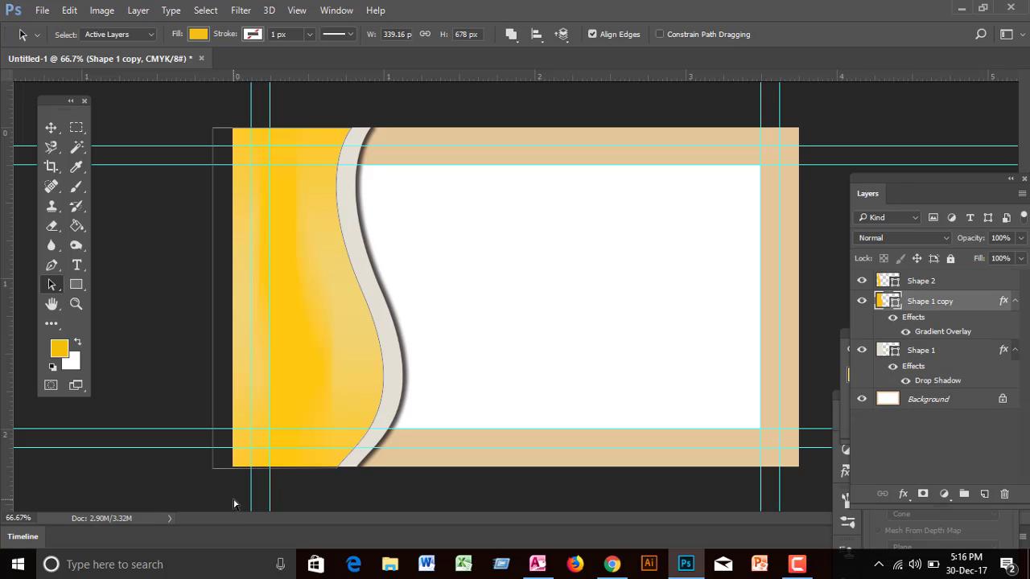
Step: Shift the wave's left anchors right, narrowing Shape 1 copy to 301.66 px, then deselect
left_click_drag(51, 285, 94, 296)
left_click_drag(167, 105, 224, 501)
key("Right")
key("Right")
key("Right")
key("Right")
key("Right")
key("Right")
key("Right")
key("Right")
key("Right")
key("Right")
key("Right")
key("Right")
key("Right")
key("Right")
key("Right")
key("Right")
key("Right")
key("Right")
key("Right")
key("Right")
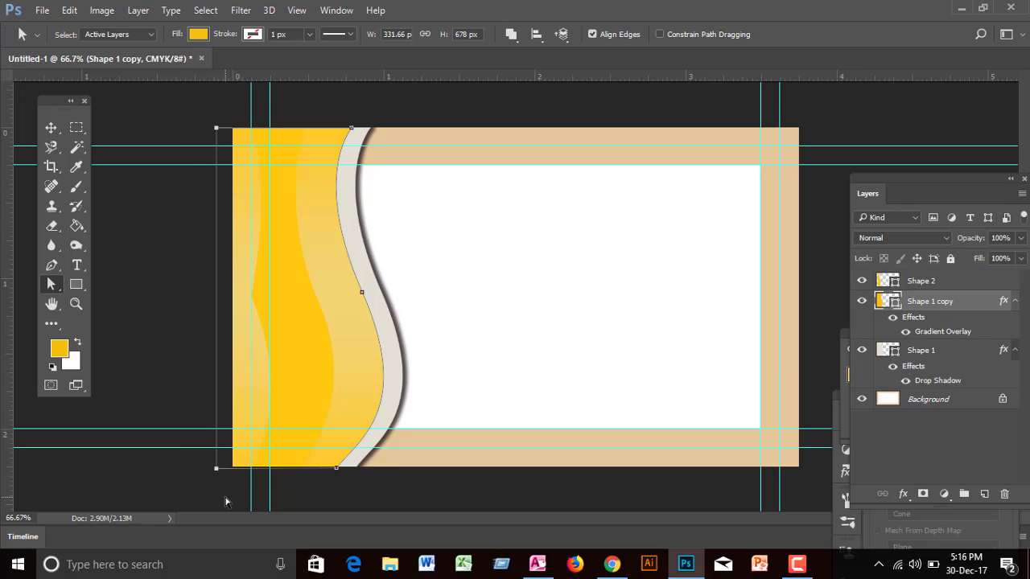
key("Right")
key("Right")
key("Right")
key("Right")
key("Right")
key("Right")
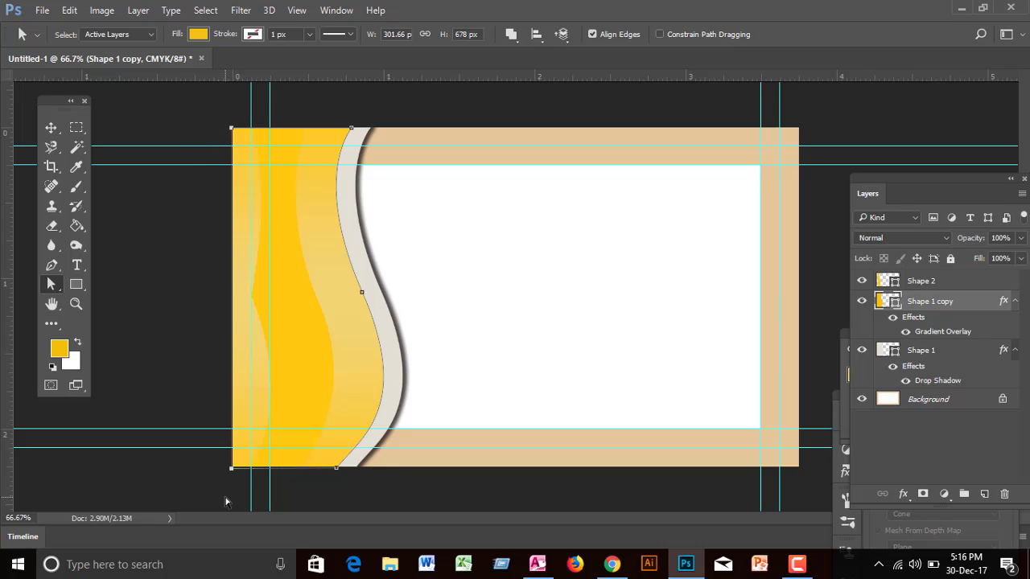
left_click(52, 127)
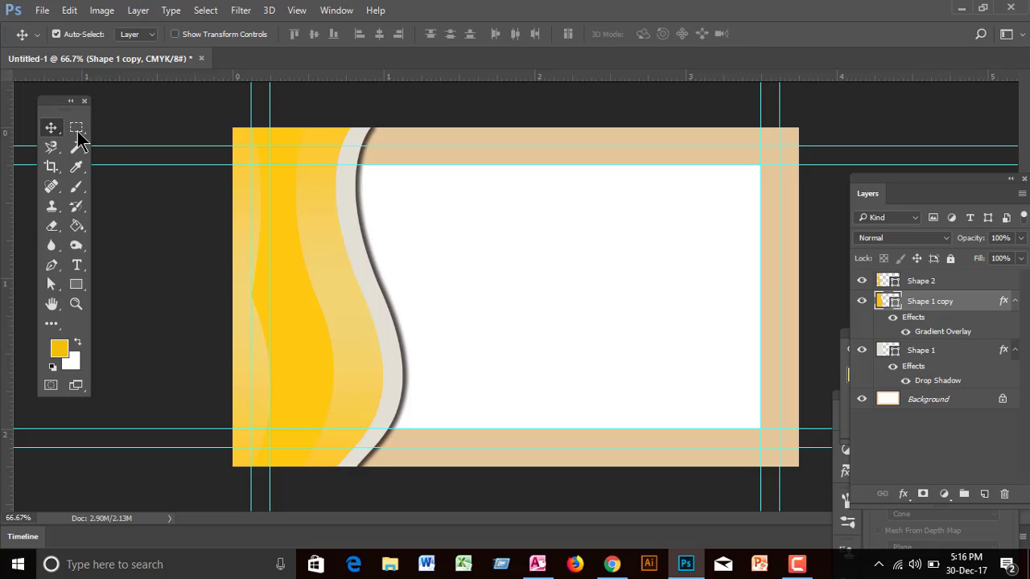
left_click(106, 119)
Step: Draw a 65 × 67 px yellow scalloped-circle custom shape in the card's white area
left_click(77, 306)
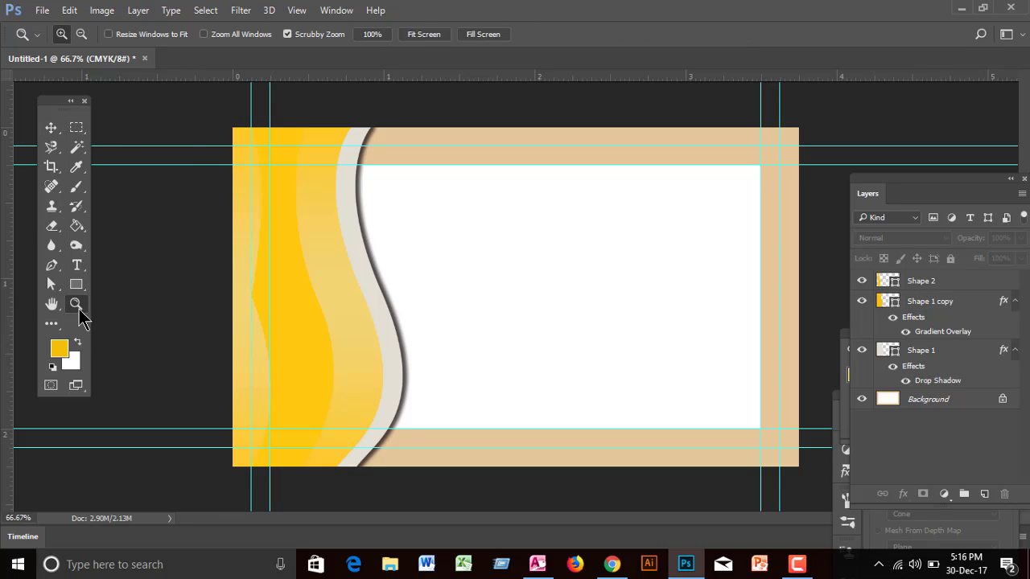
right_click(77, 285)
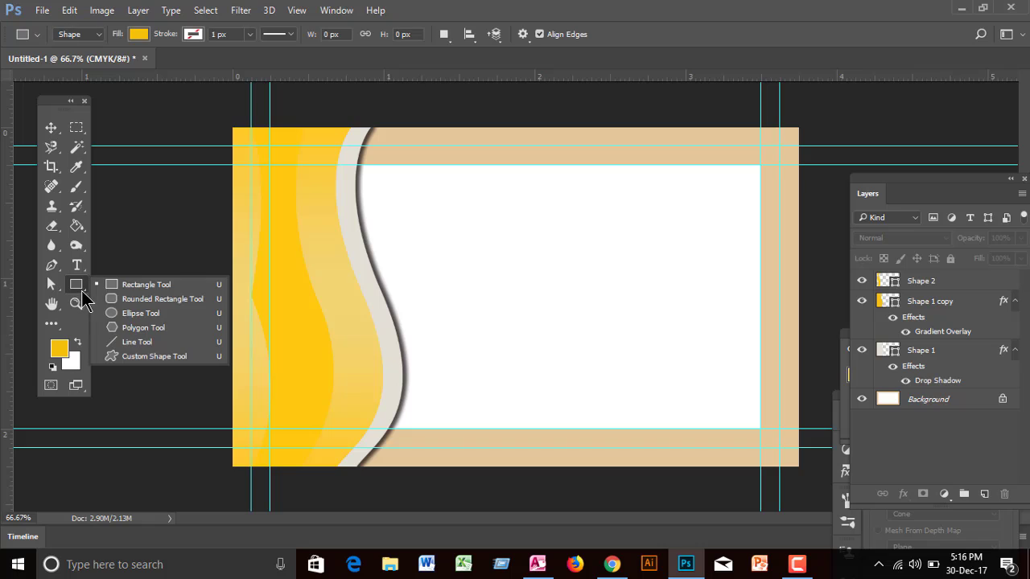
left_click(132, 360)
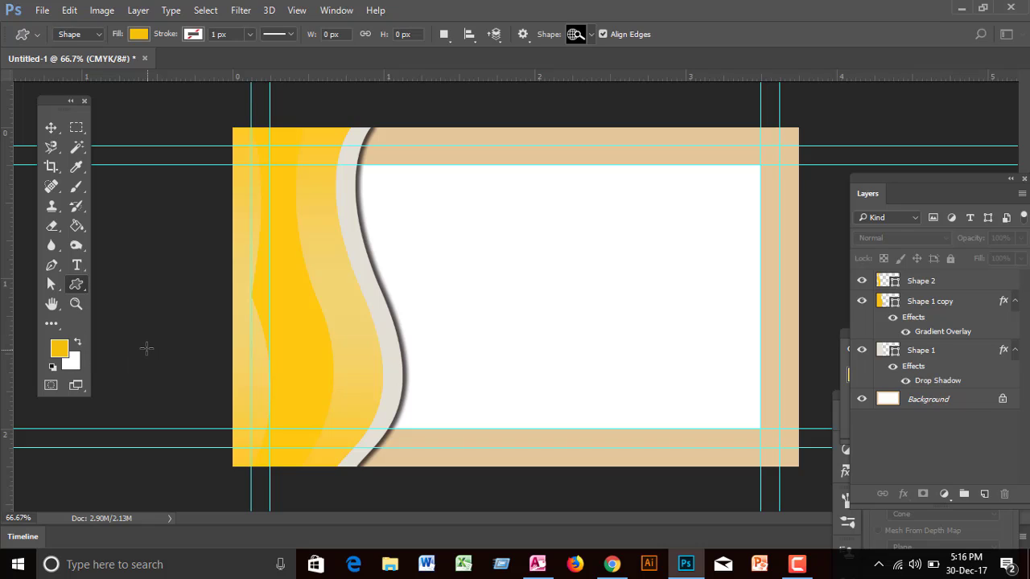
right_click(78, 286)
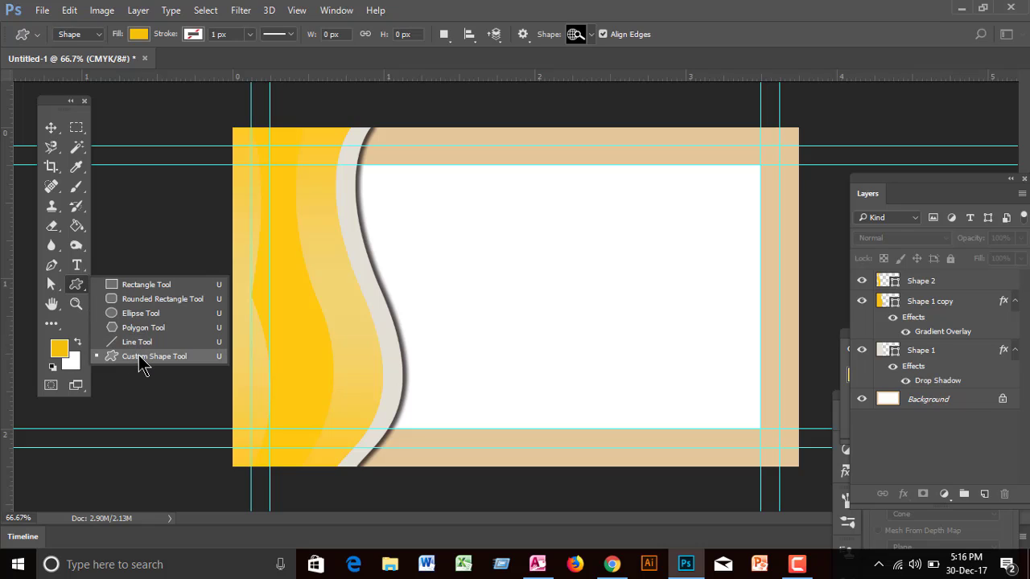
left_click(143, 356)
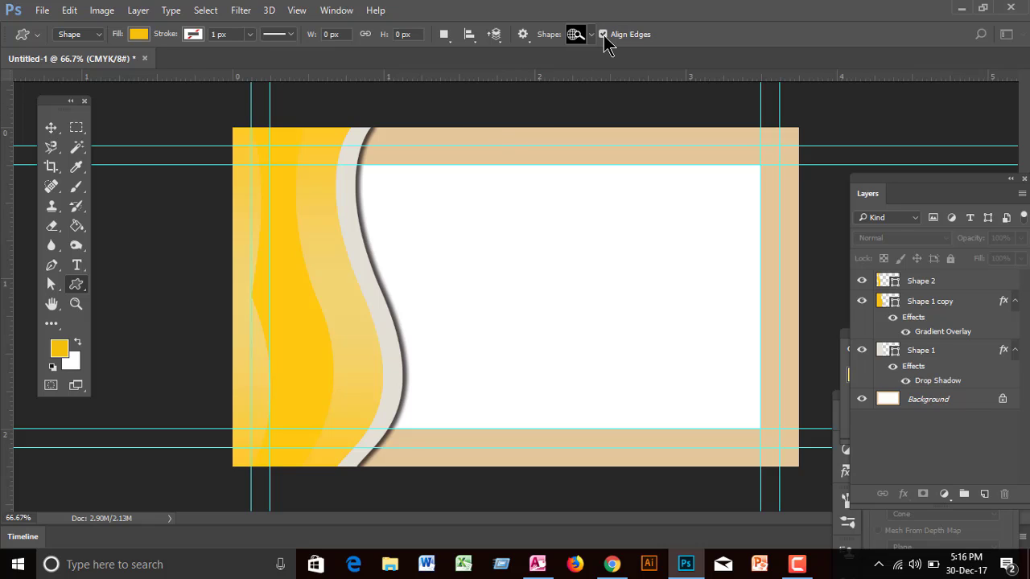
left_click(592, 36)
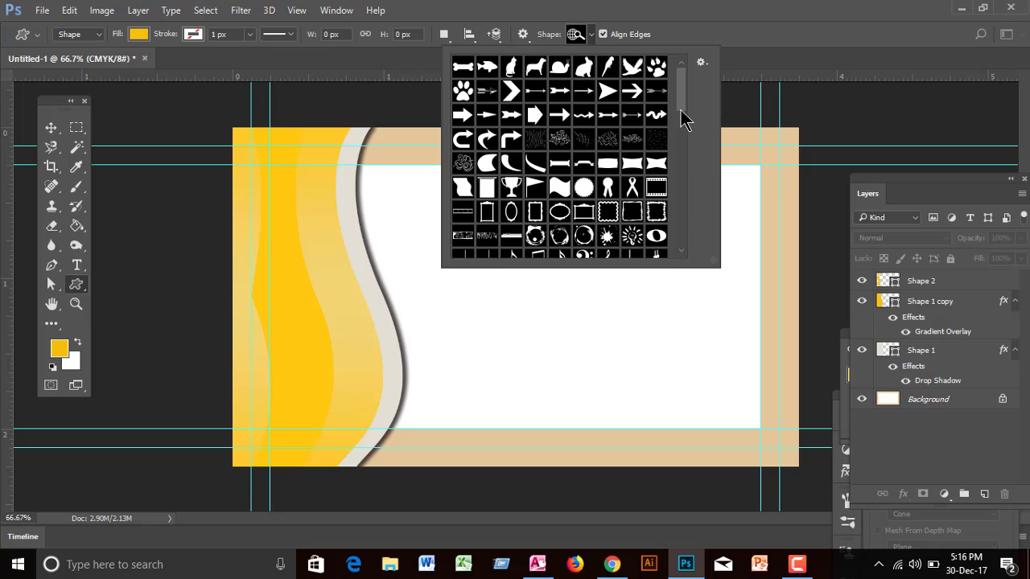
left_click_drag(681, 99, 699, 183)
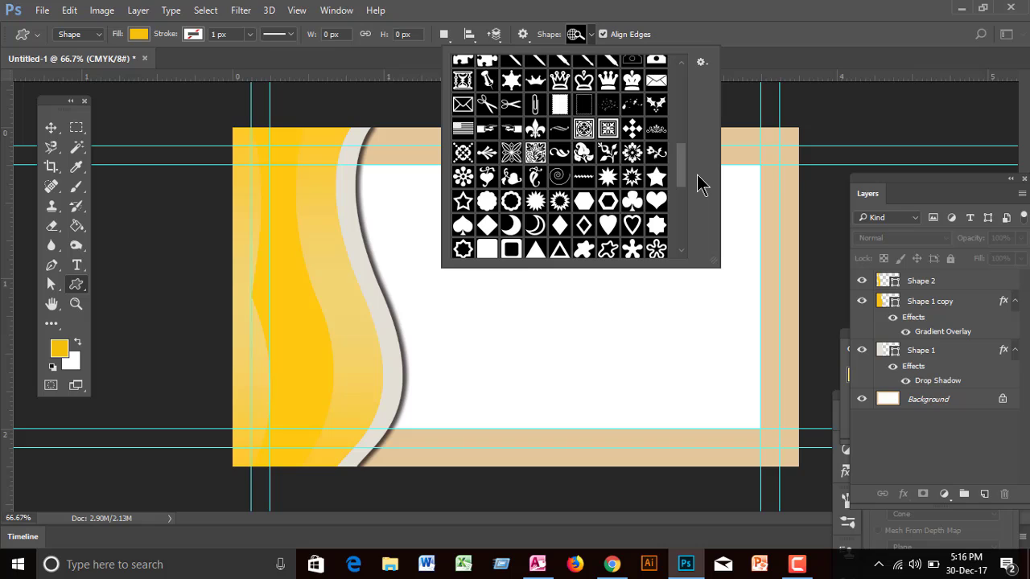
left_click_drag(700, 183, 701, 196)
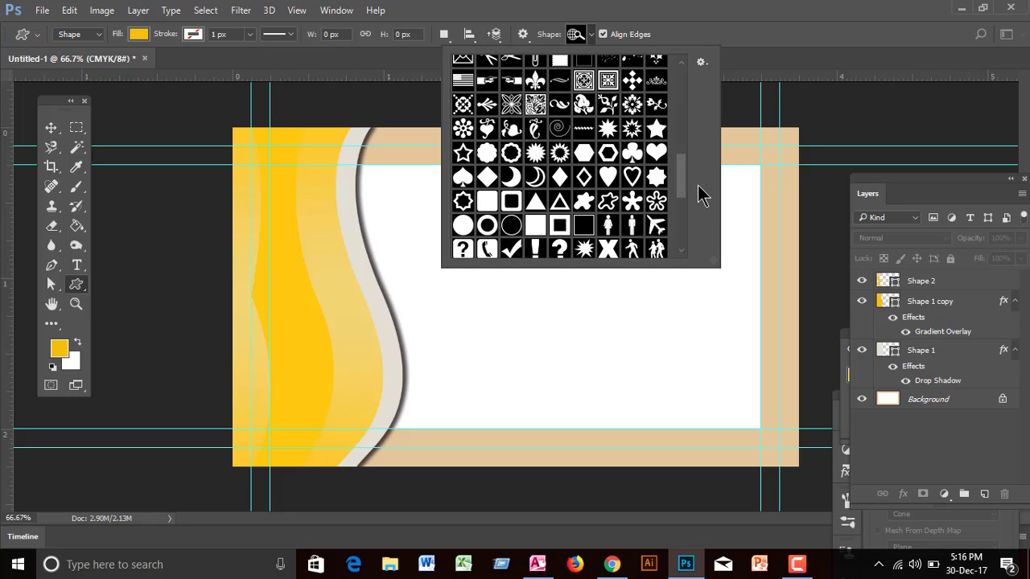
left_click(487, 154)
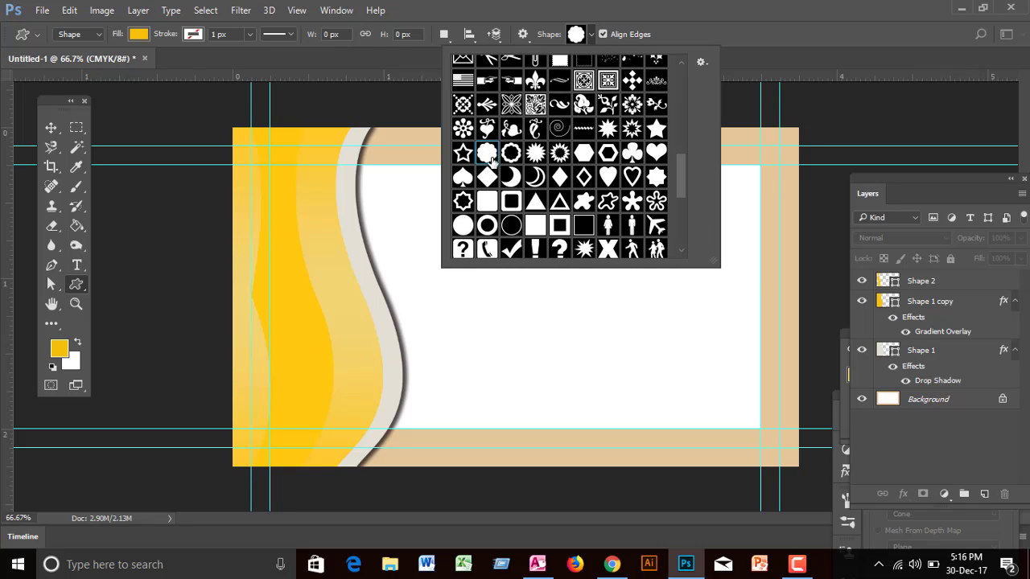
left_click(610, 300)
left_click_drag(610, 300, 641, 319)
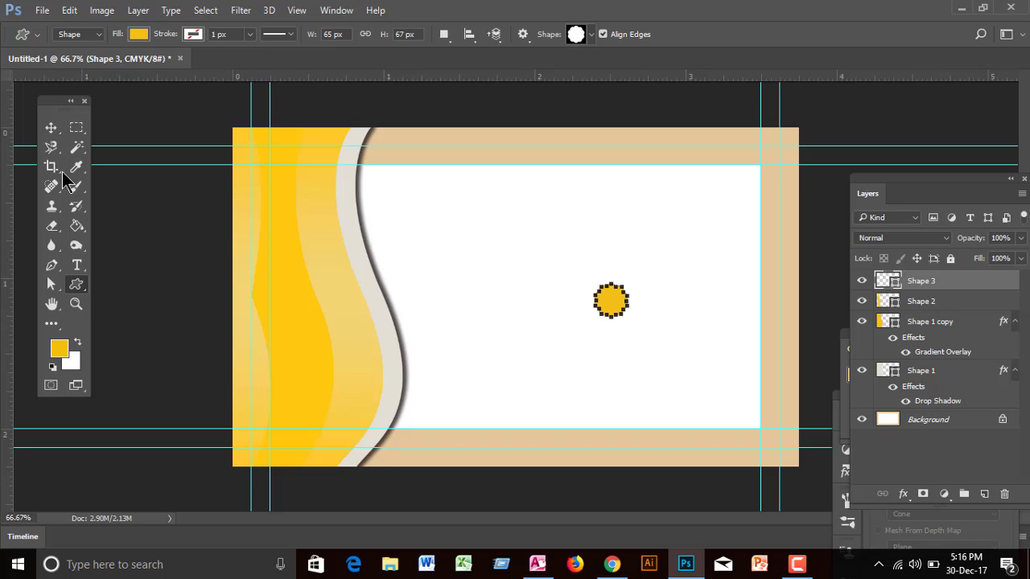
Step: Move the scalloped badge to the white area's right edge and Alt-drag copies evenly below it
left_click(50, 127)
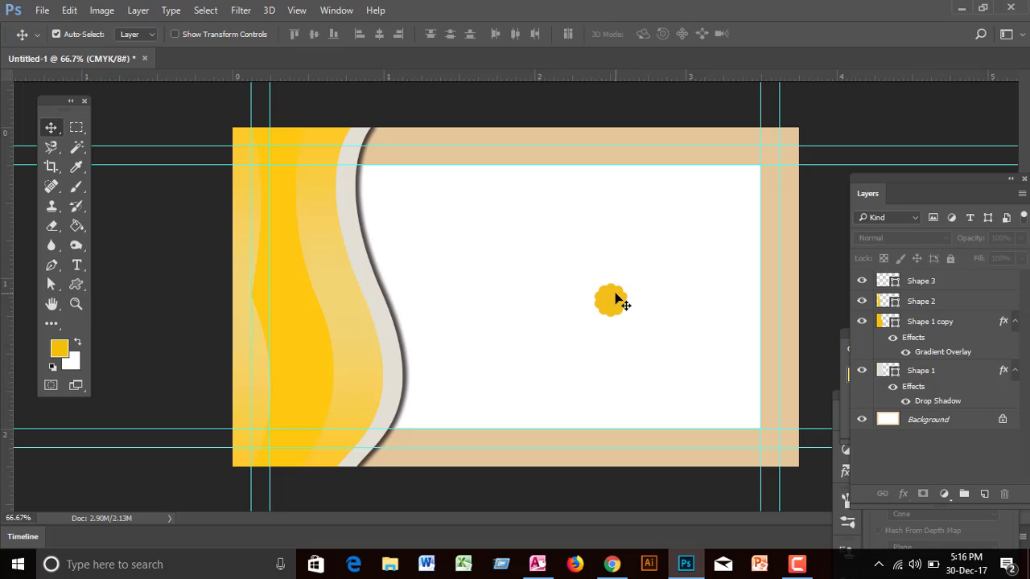
left_click_drag(618, 299, 750, 262)
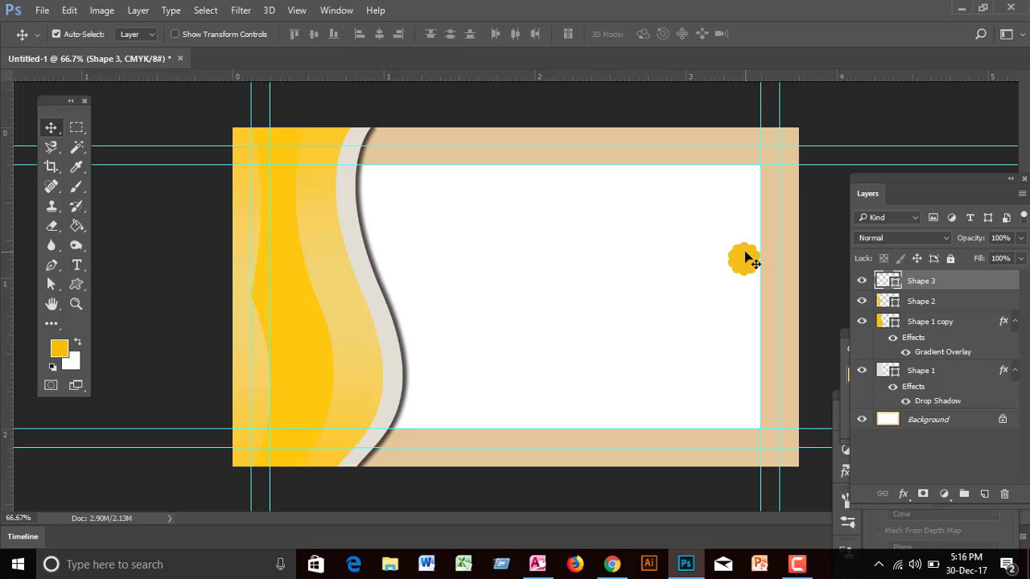
left_click_drag(748, 262, 748, 265)
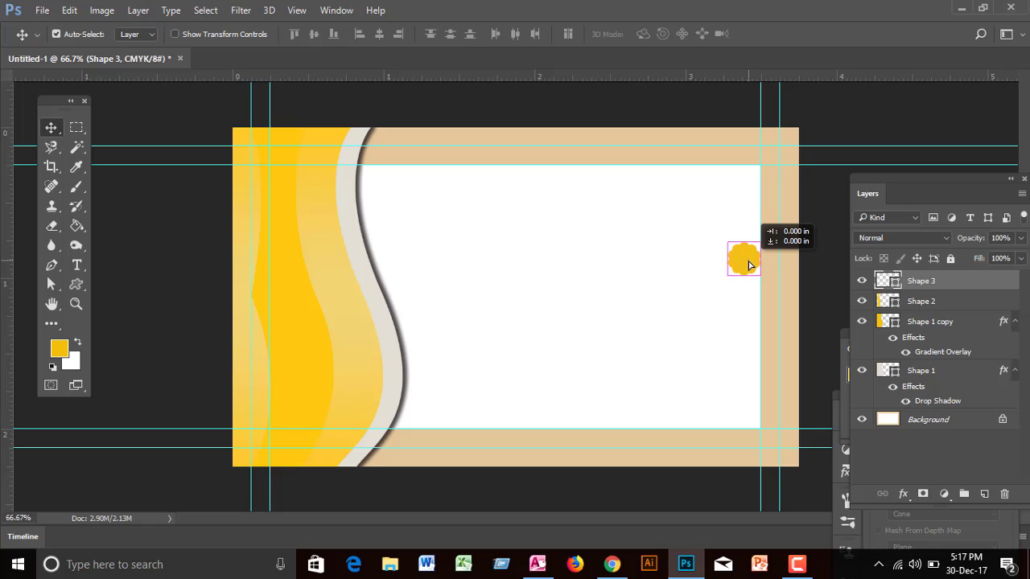
left_click_drag(748, 270, 749, 372)
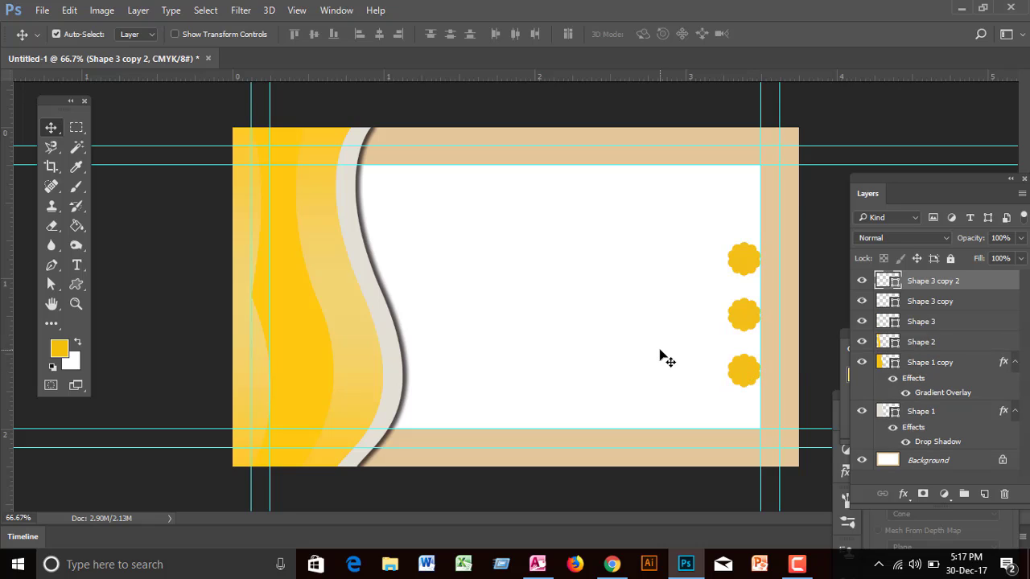
left_click_drag(77, 284, 156, 362)
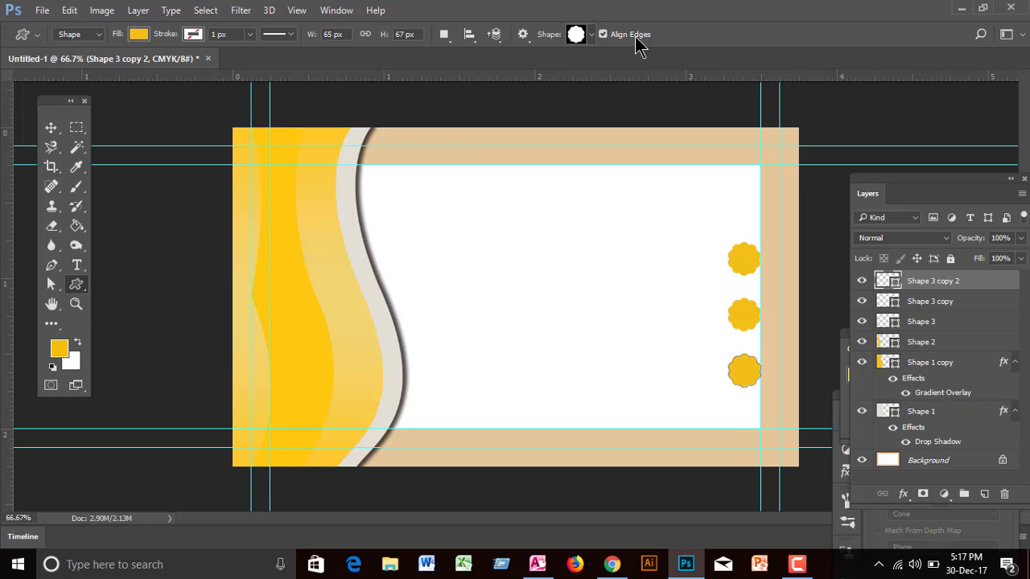
Step: Pick the house custom shape and change the bottom badge's fill to orange
left_click(591, 35)
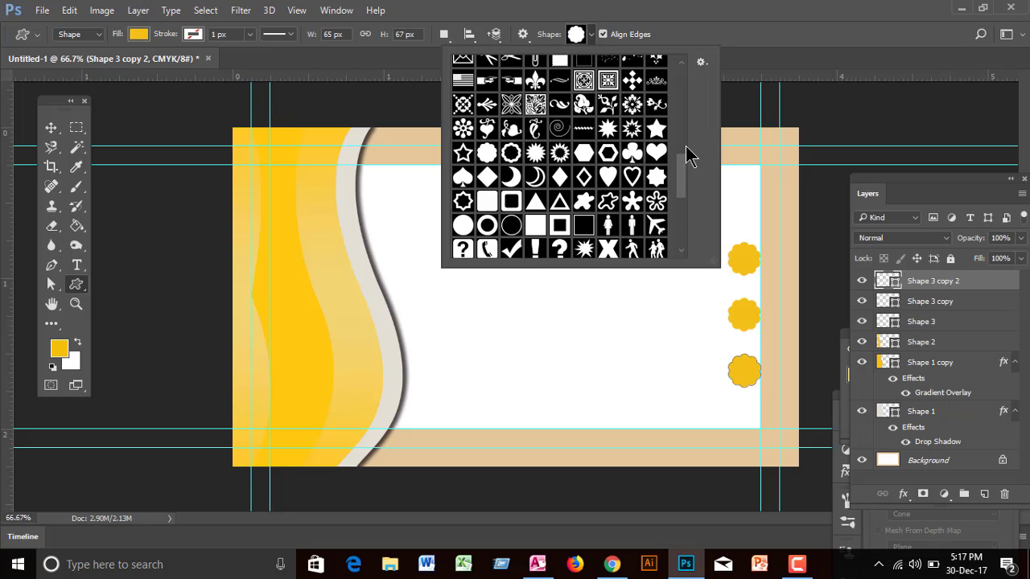
mouse_move(683, 168)
left_mouse_down()
mouse_move(686, 209)
mouse_move(690, 158)
left_mouse_up()
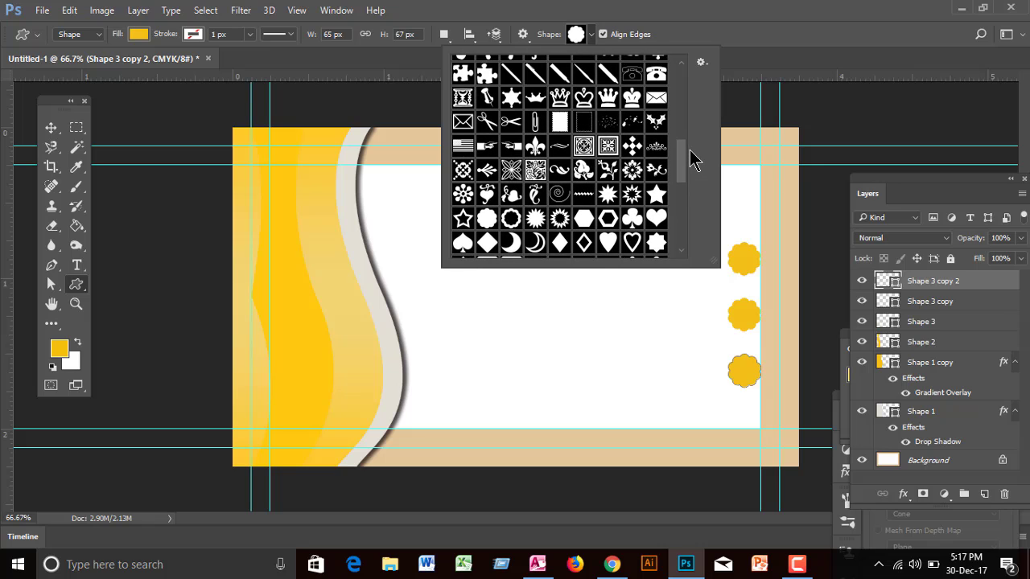
left_click_drag(691, 158, 686, 233)
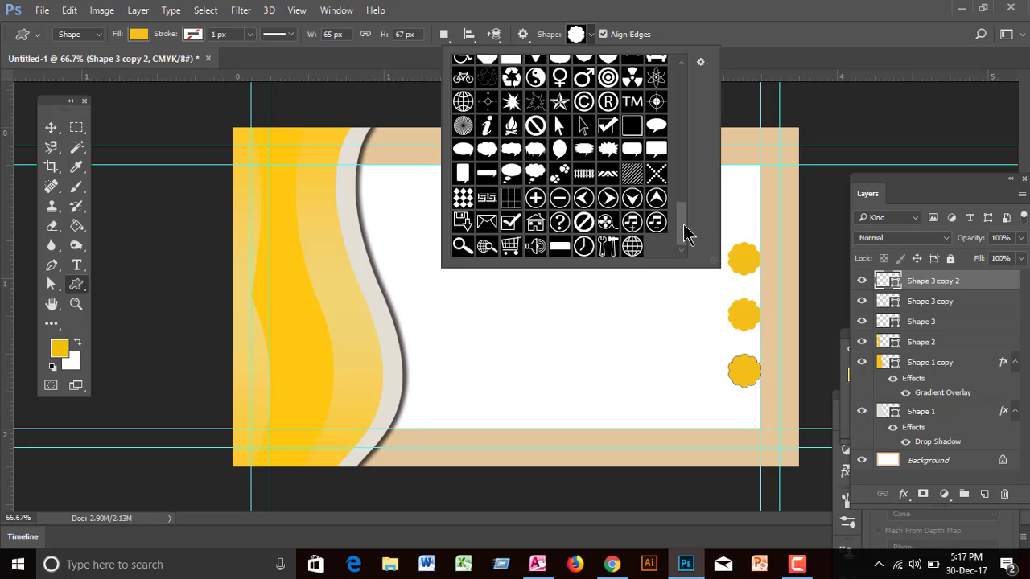
left_click(535, 224)
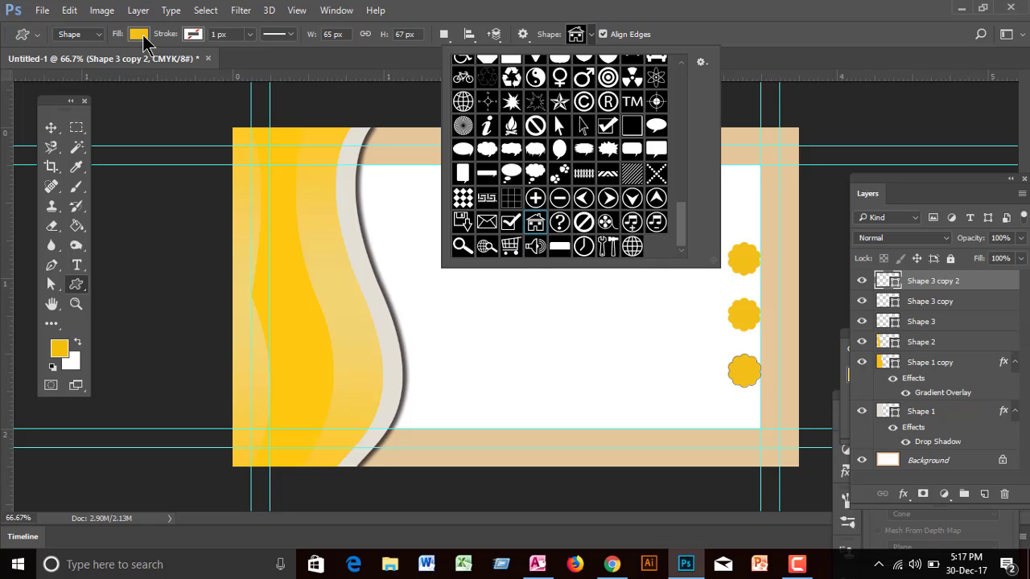
left_click(141, 36)
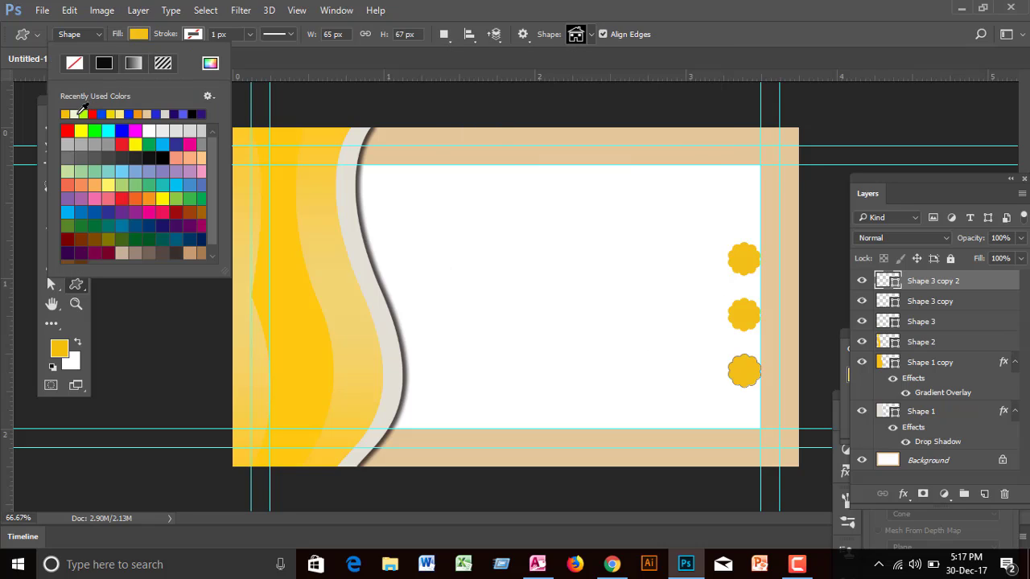
left_click(74, 113)
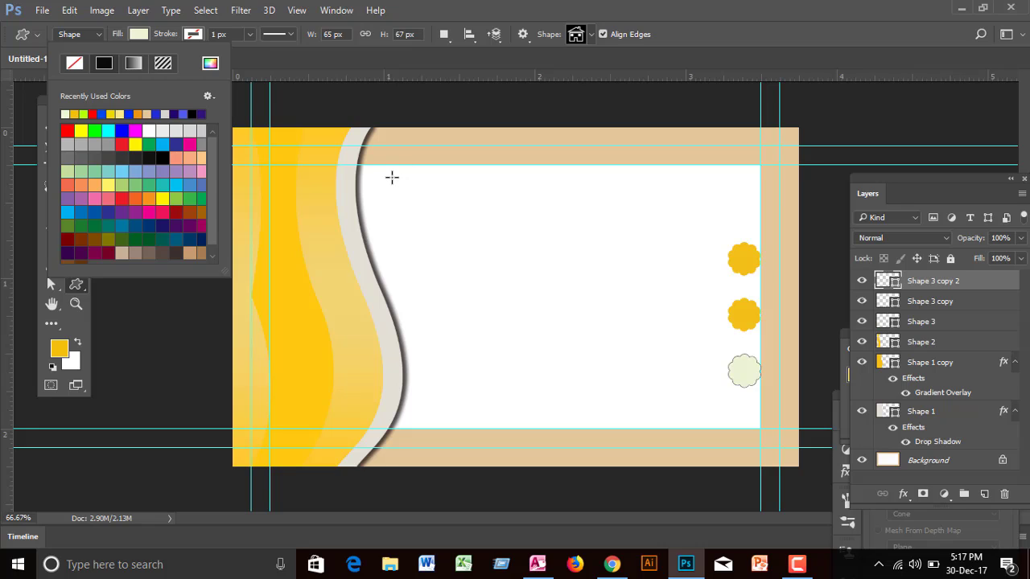
left_click(79, 114)
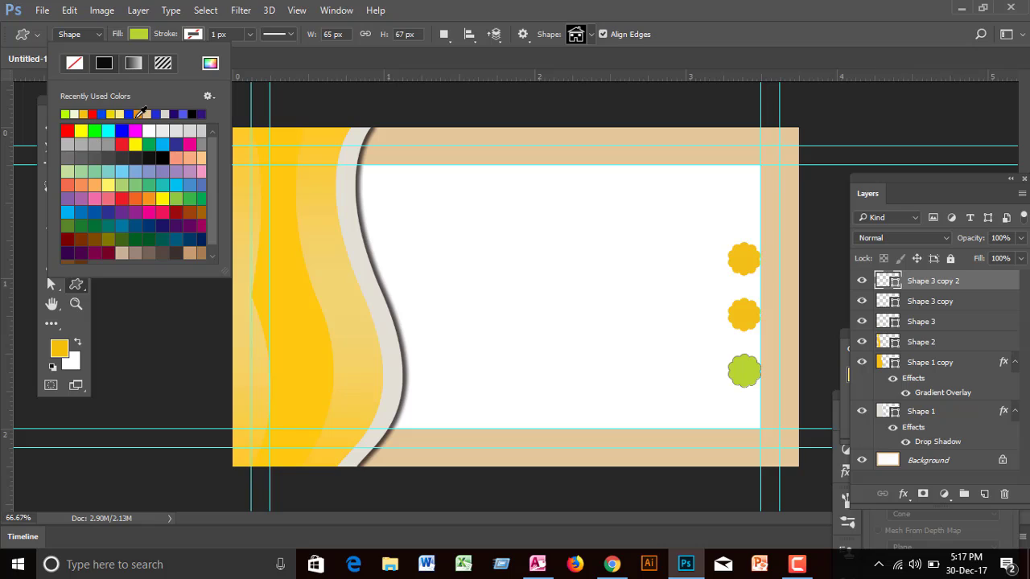
left_click(141, 114)
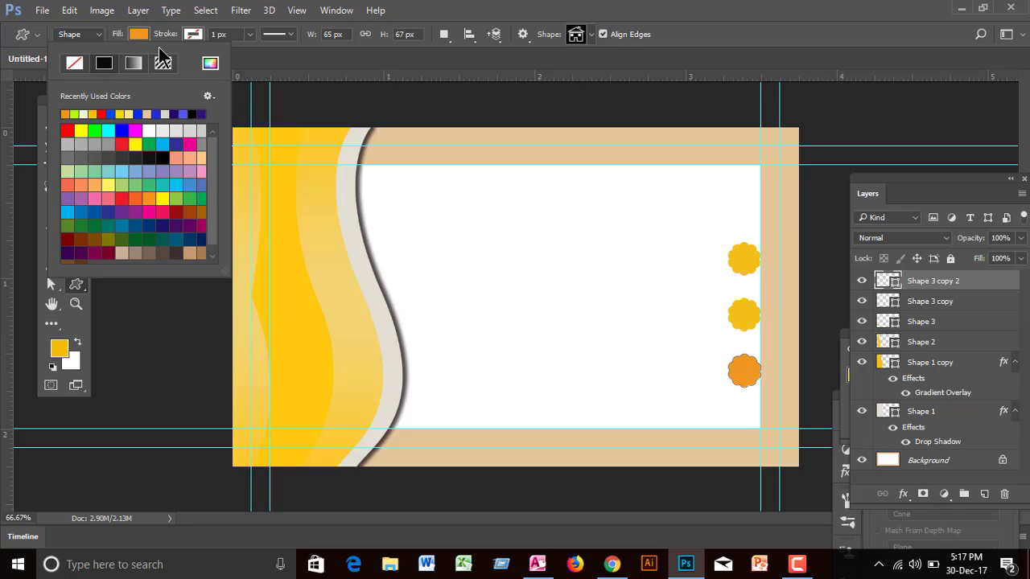
Step: Draw a small house icon in the white area and fill it pale cream
left_click(443, 199)
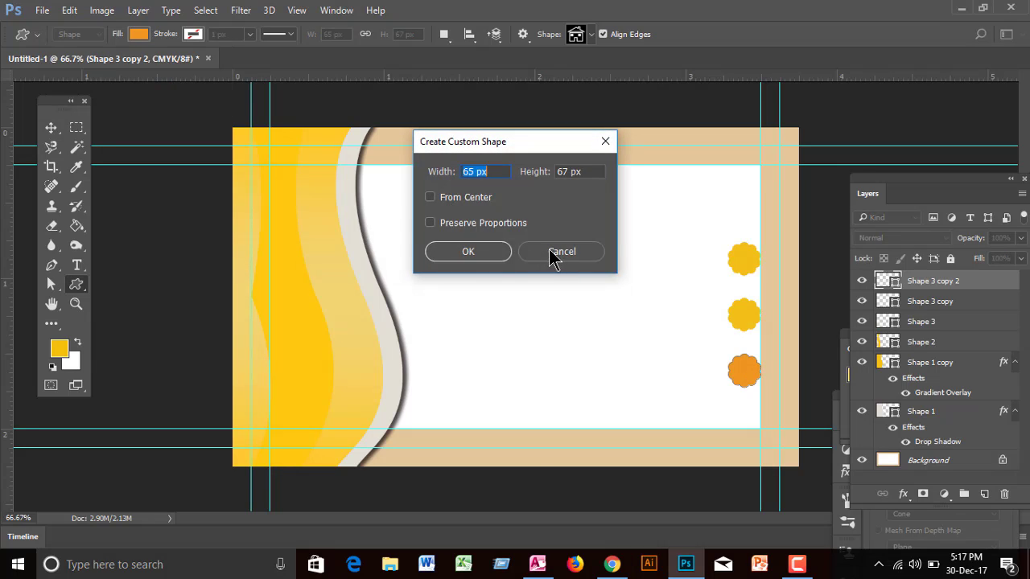
left_click(553, 256)
left_click_drag(597, 215, 630, 223)
left_click(139, 34)
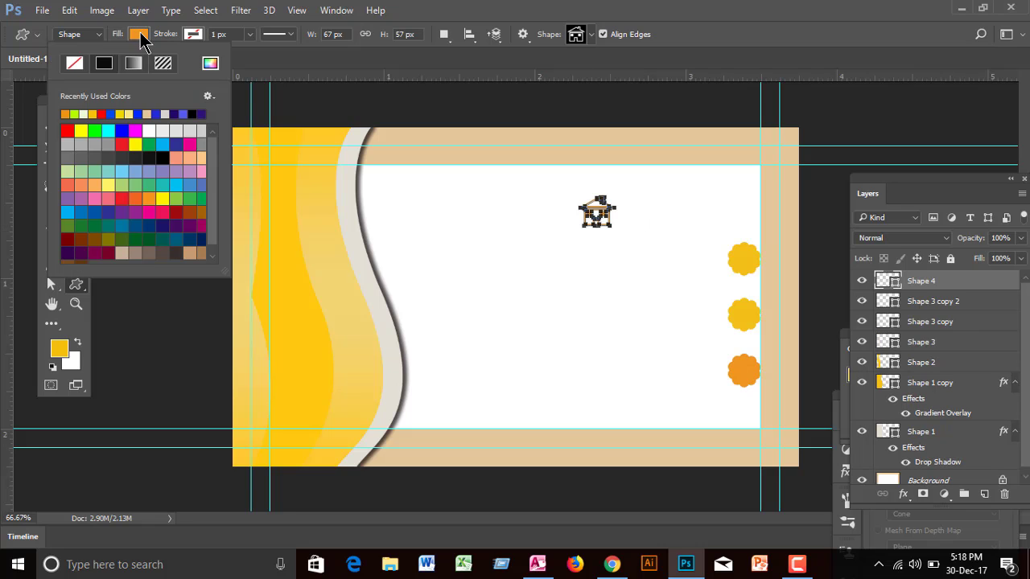
left_click(84, 113)
left_click(393, 188)
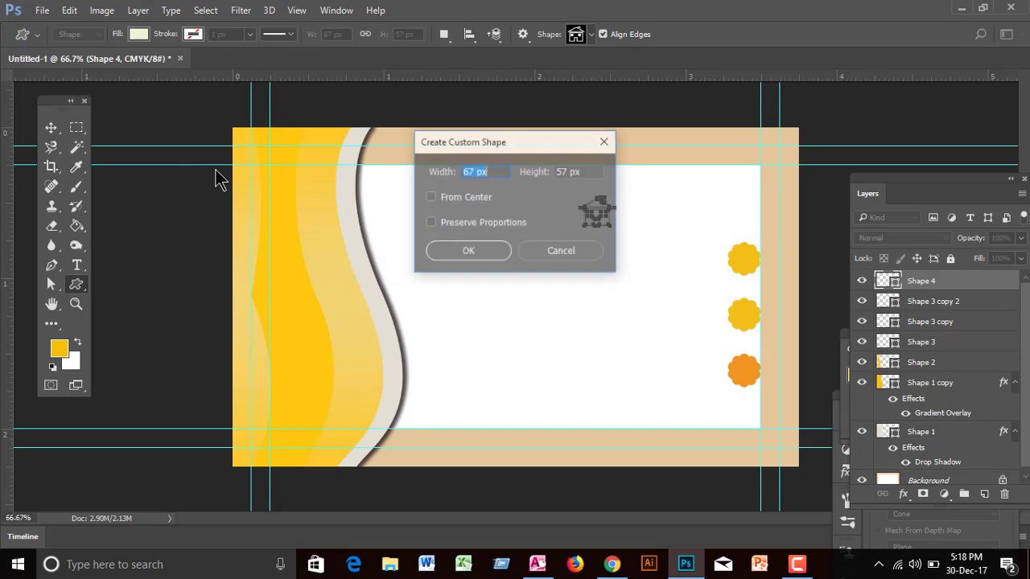
left_click(565, 251)
Step: Move the house icon onto the top yellow badge
left_click(51, 127)
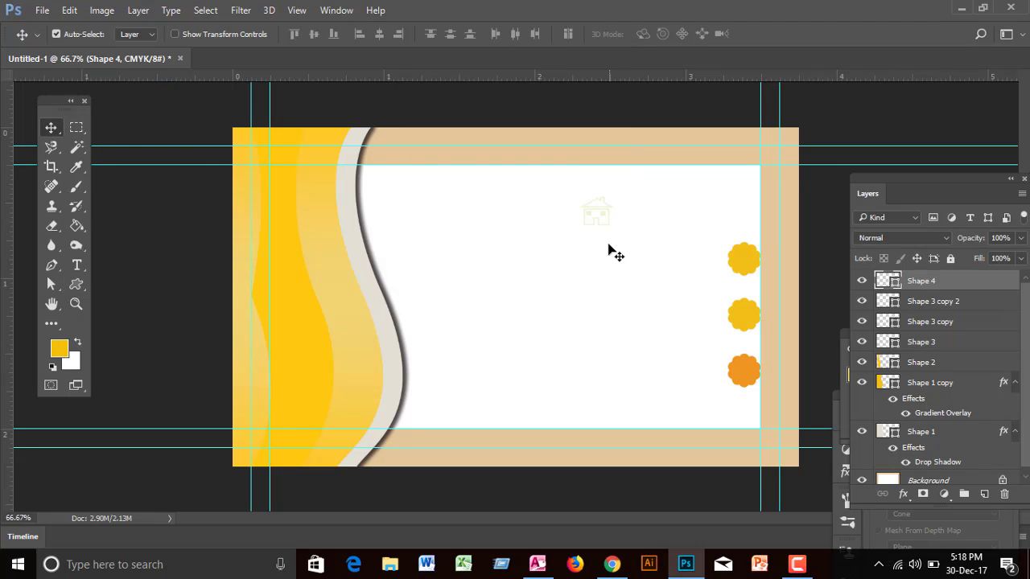
left_click_drag(596, 210, 599, 210)
left_click_drag(733, 245, 732, 245)
left_click_drag(578, 192, 650, 237)
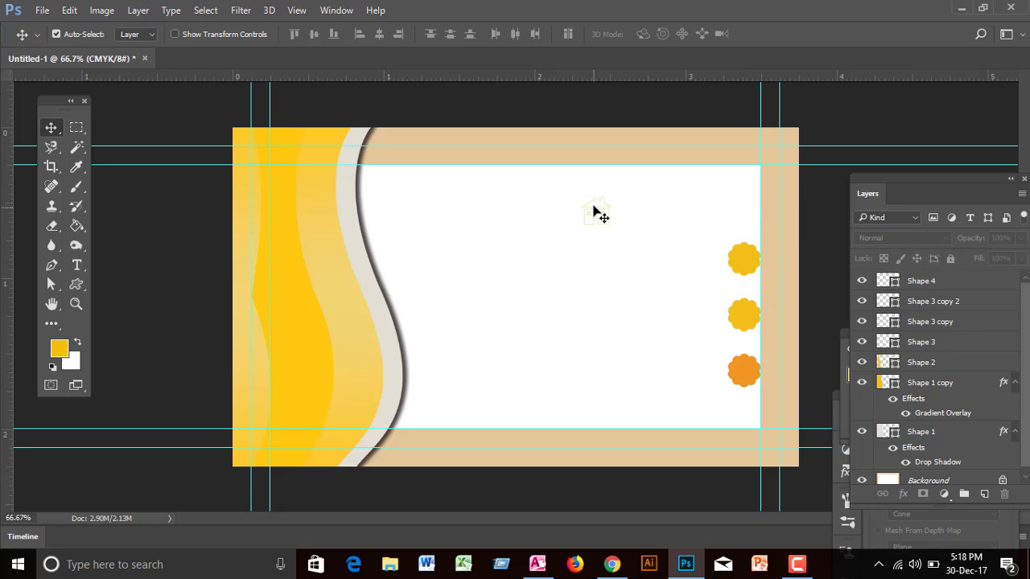
left_click_drag(604, 201, 633, 230)
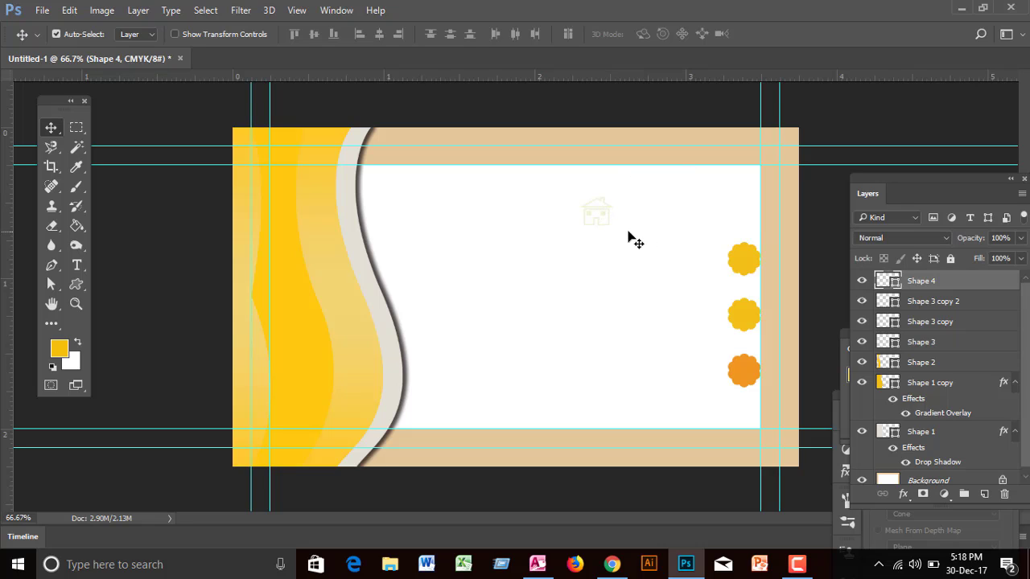
left_click(79, 36)
left_click_drag(604, 227, 735, 259)
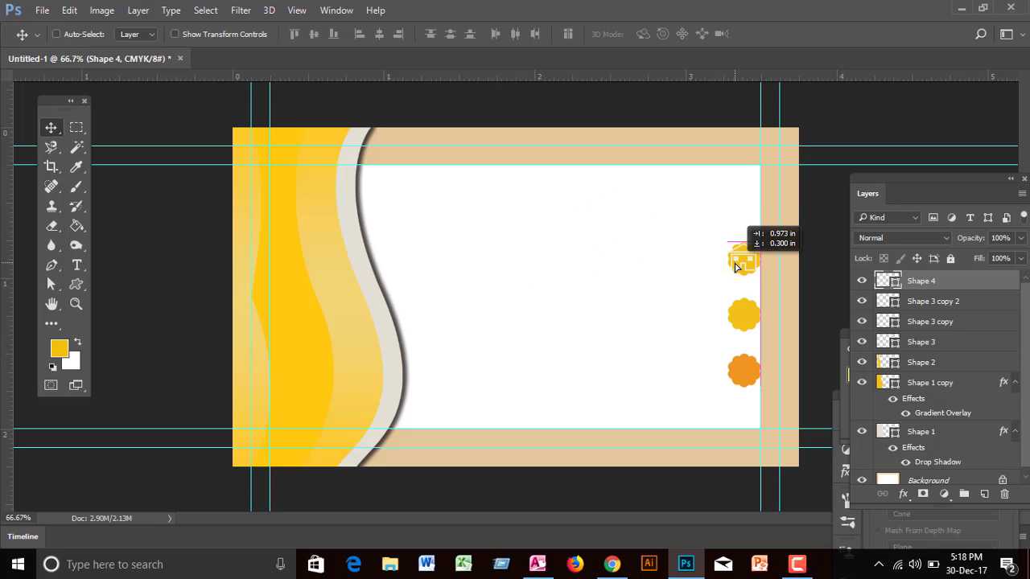
key("ctrl")
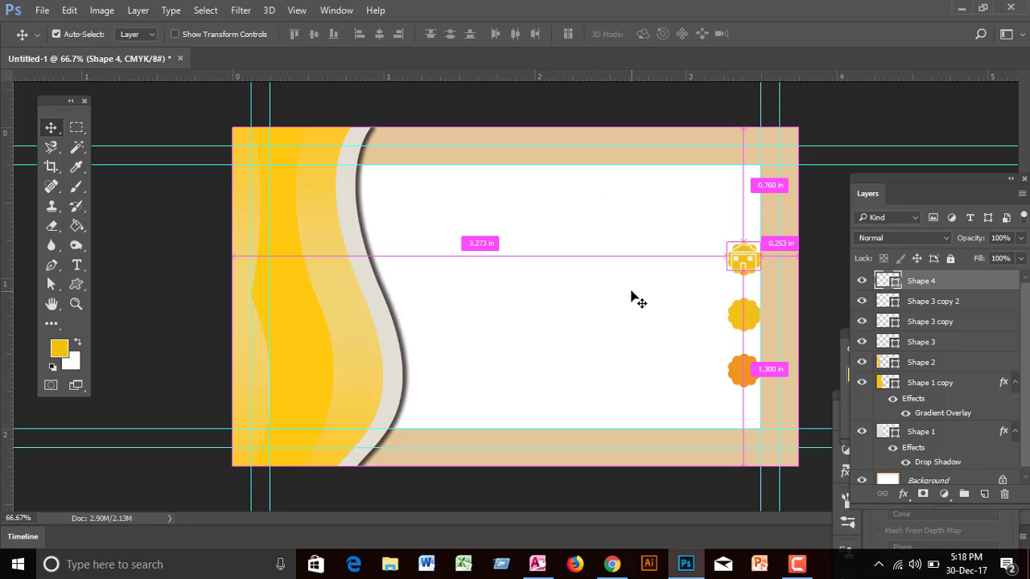
Step: Scale the house icon to about 76% so it fits inside the badge
key("ctrl+t")
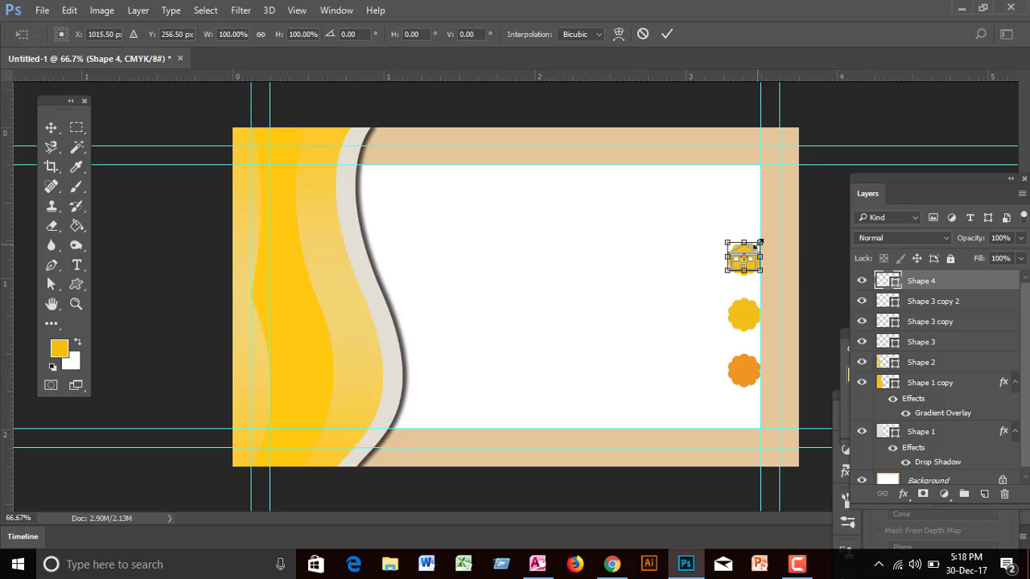
left_click_drag(759, 241, 759, 246)
key("Return")
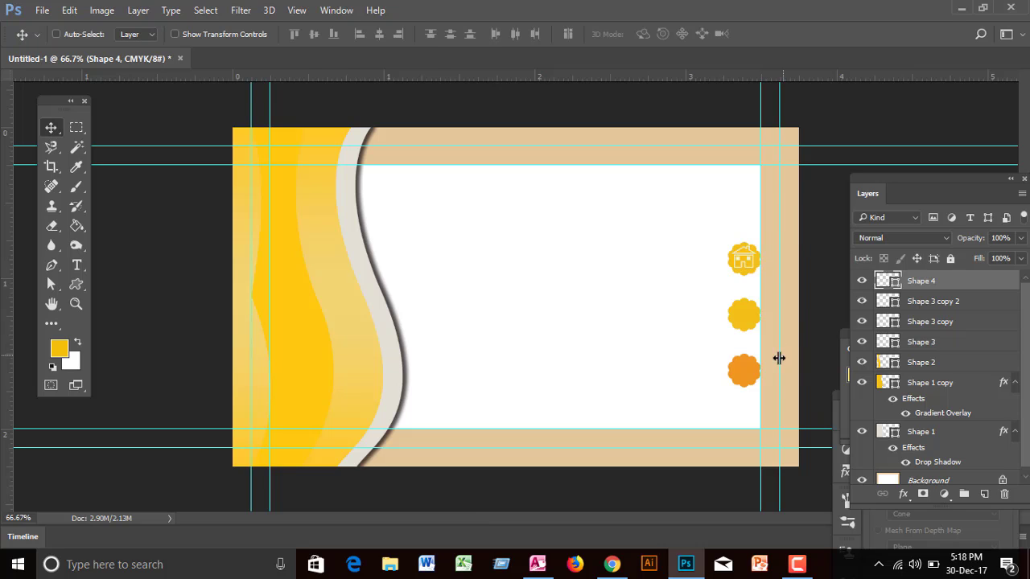
left_click(884, 322)
Step: Sample yellow #f3c018 into the bottom badge's fill so all three badges match
double_click(884, 323)
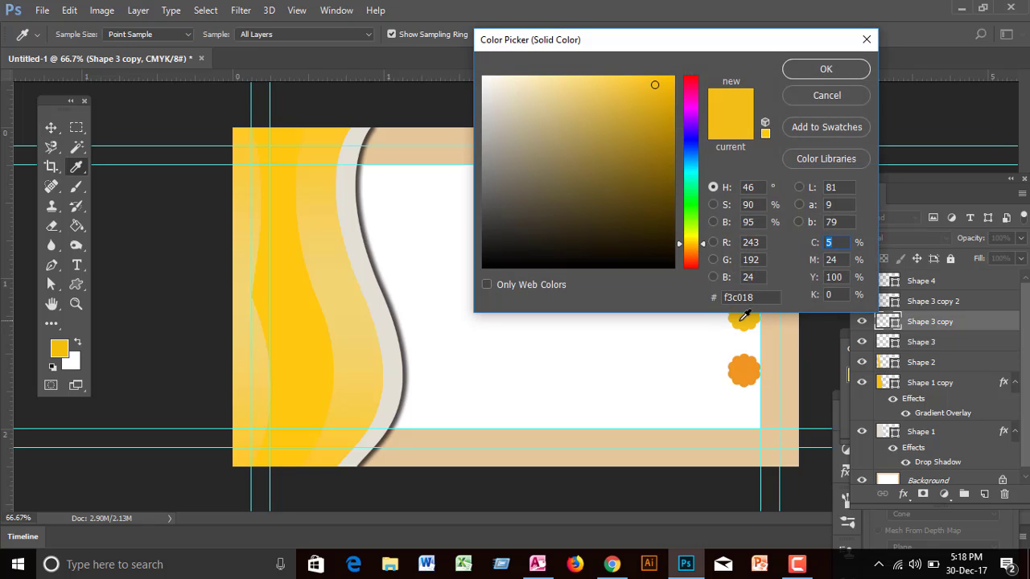
left_click(795, 71)
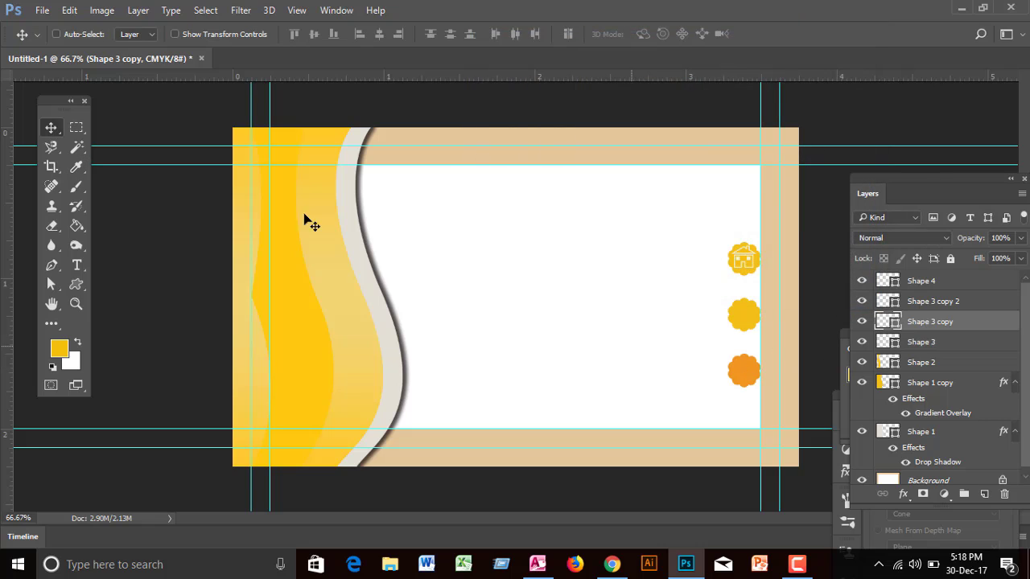
left_click(57, 34)
left_click(753, 375)
double_click(886, 302)
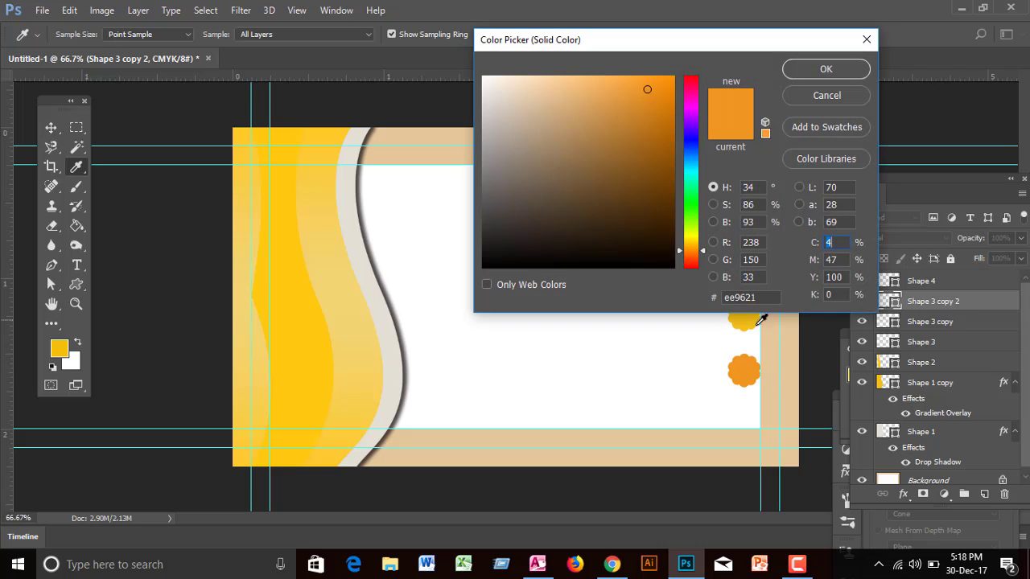
left_click(748, 324)
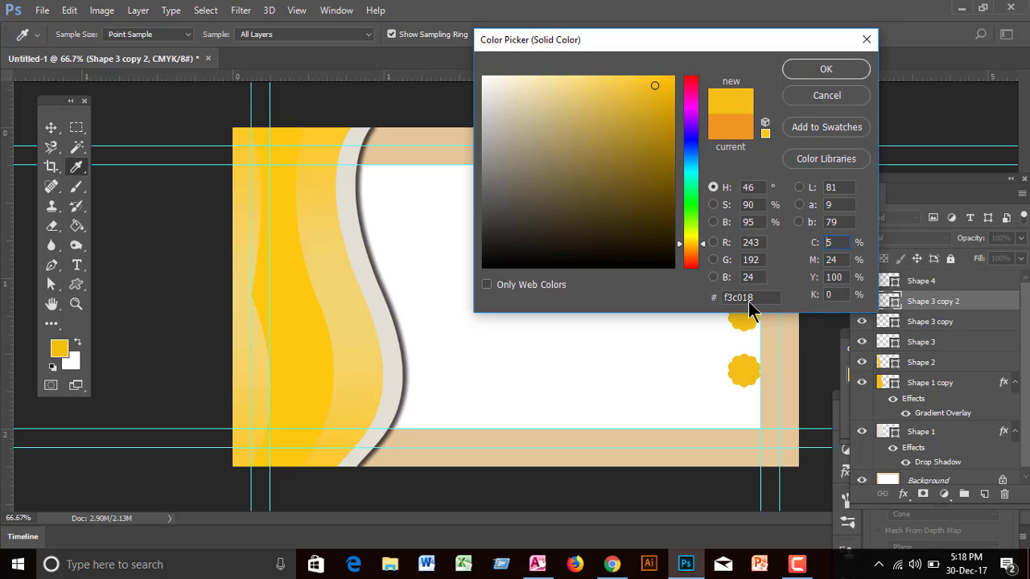
left_click(800, 70)
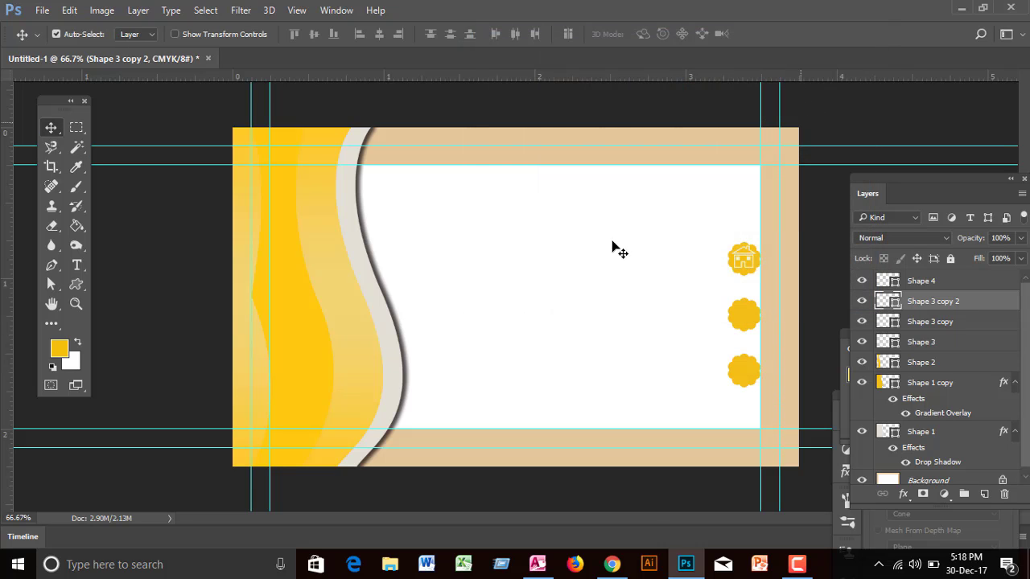
left_click(624, 288)
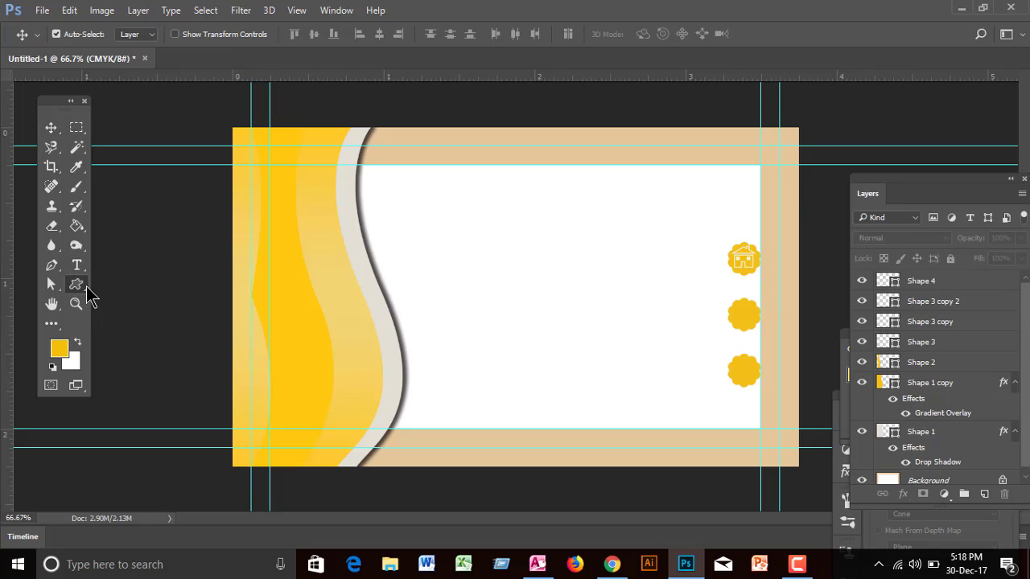
left_click(76, 285)
Step: Draw a telephone custom shape, centre it on the middle badge, and fill it white
left_click(154, 358)
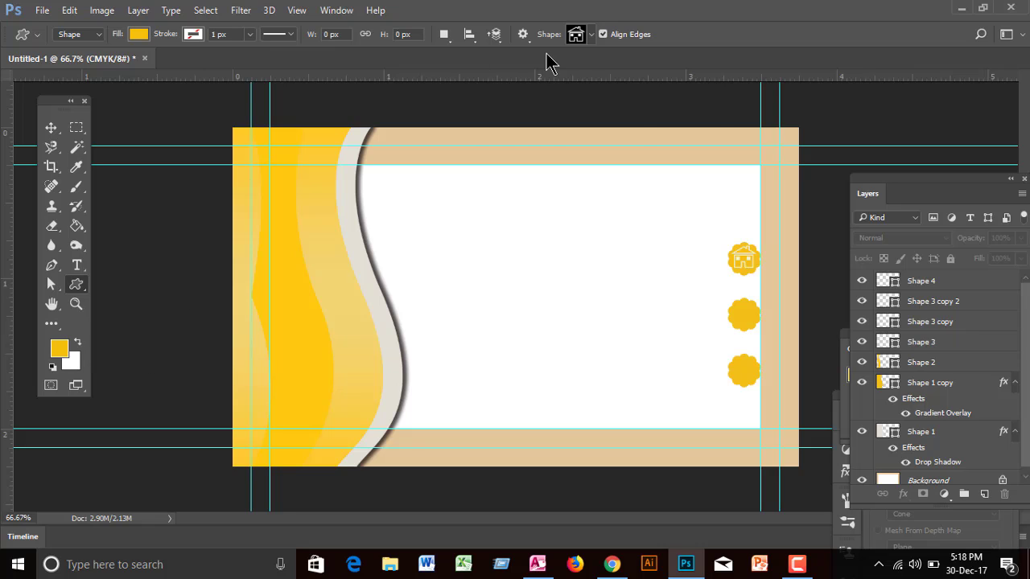
left_click(590, 35)
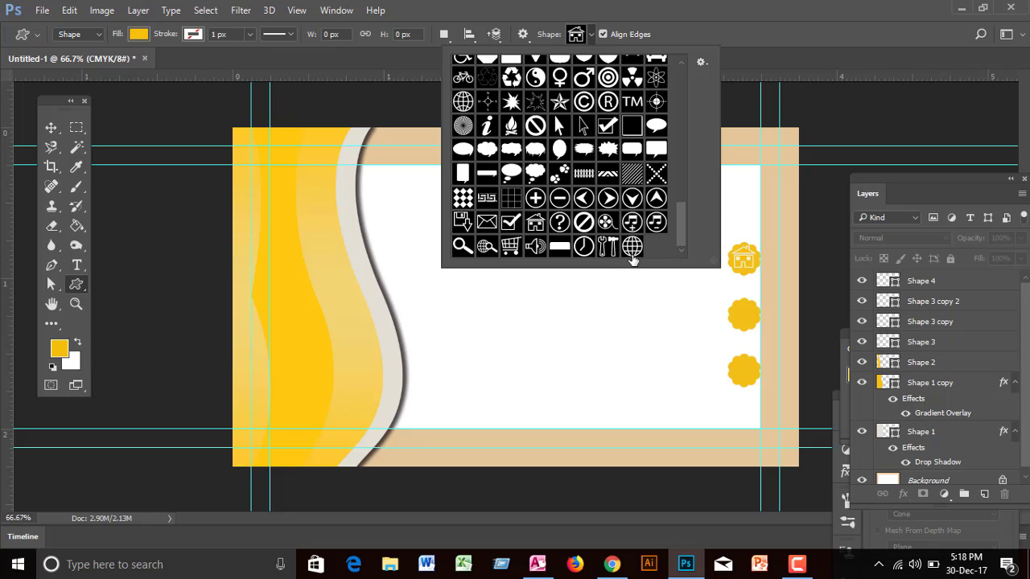
left_click_drag(681, 218, 699, 152)
left_click(657, 127)
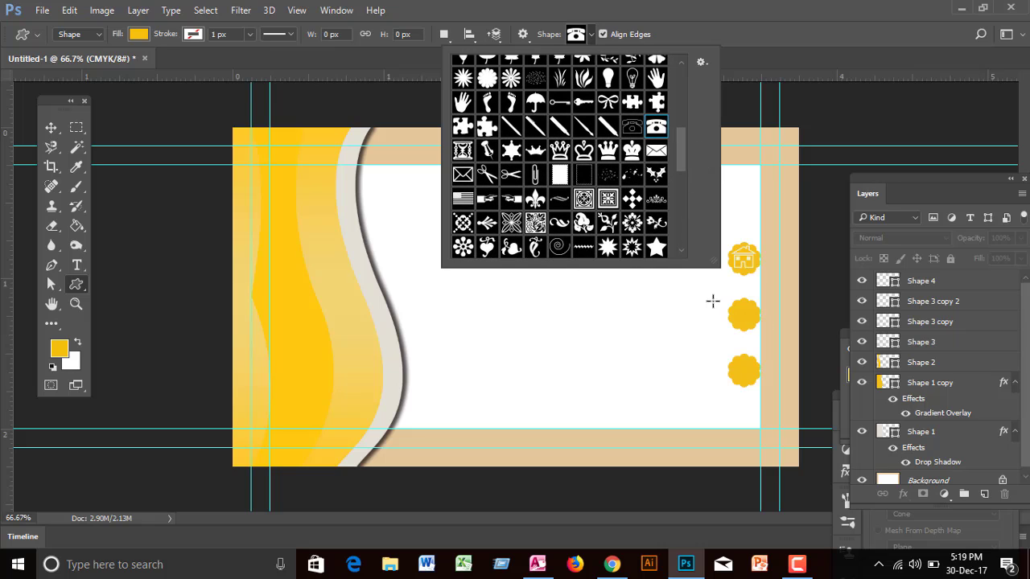
mouse_move(724, 298)
left_mouse_down()
mouse_move(758, 323)
mouse_move(736, 306)
left_mouse_up()
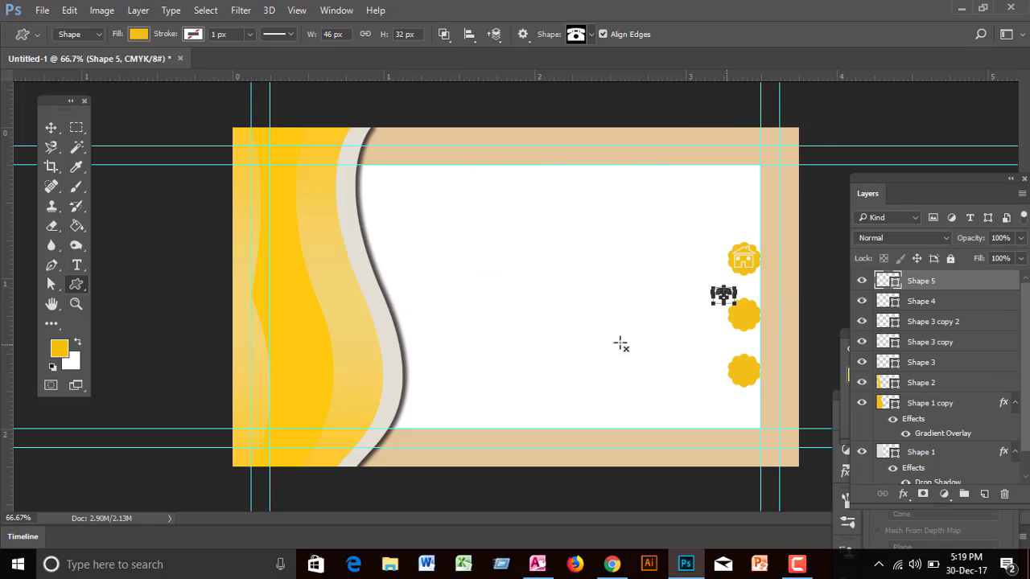
left_click(51, 127)
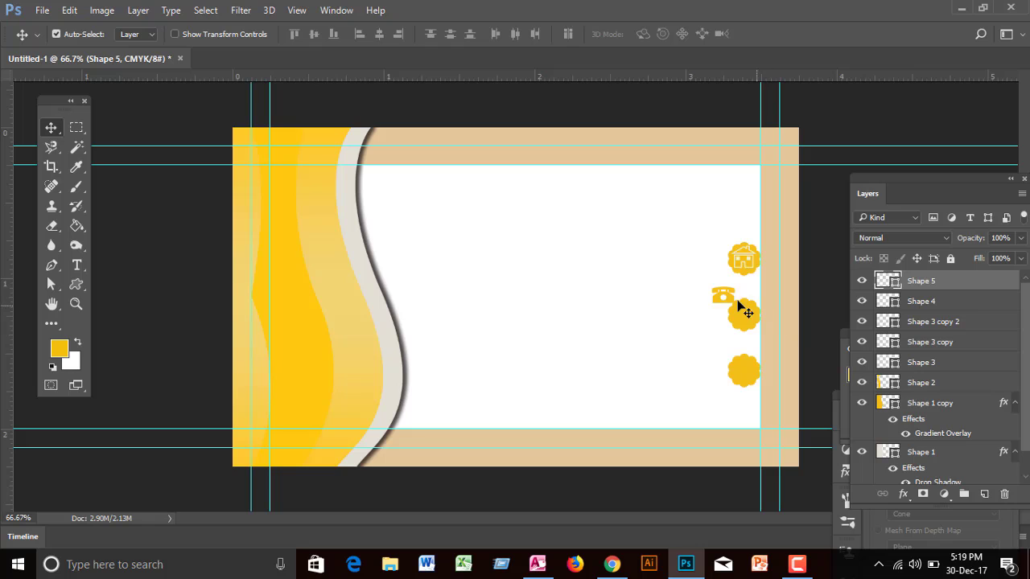
left_click_drag(735, 298, 748, 321)
double_click(885, 281)
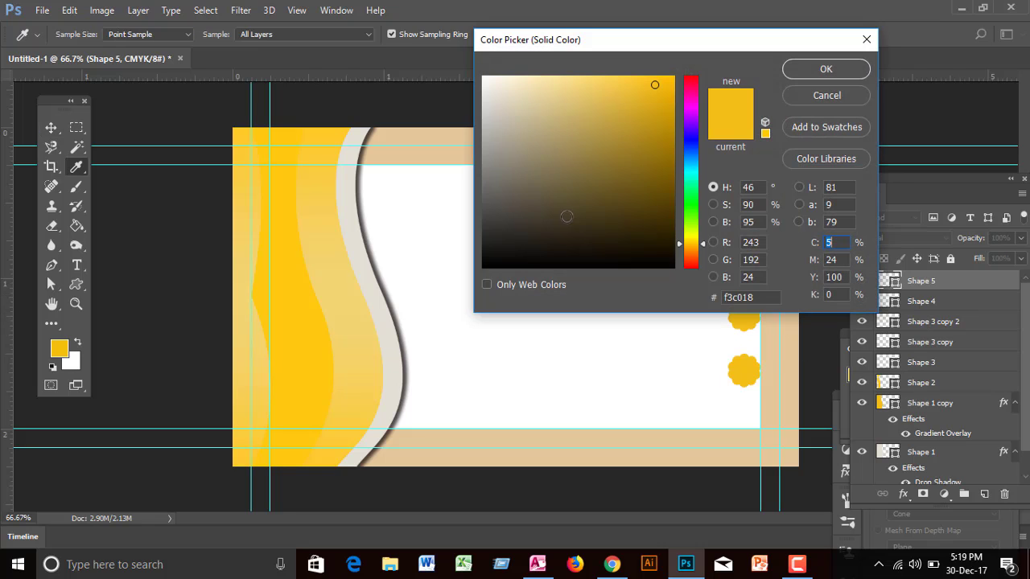
left_click(484, 78)
left_click(824, 70)
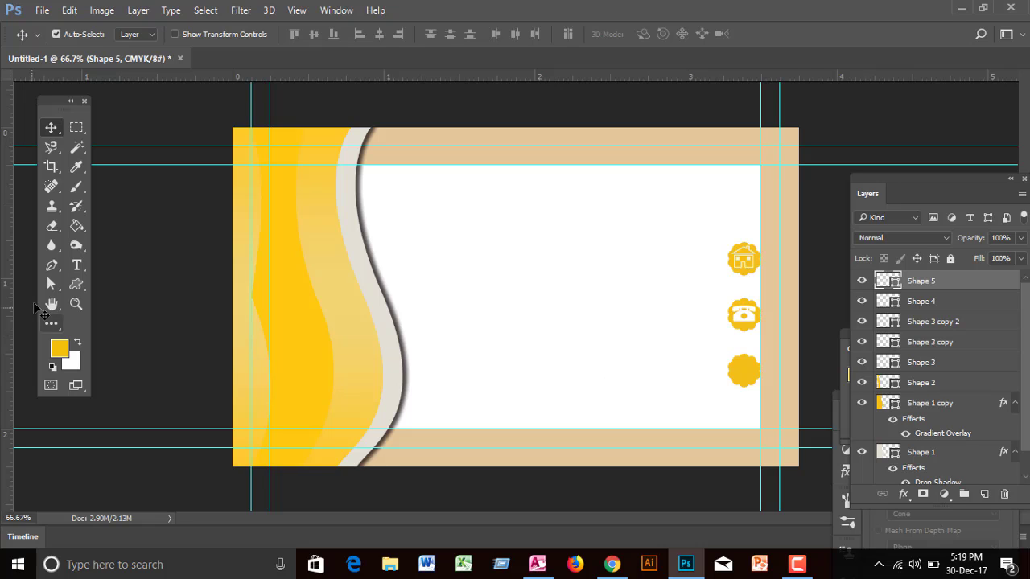
left_click(76, 284)
Step: Draw a globe-and-magnifier custom shape on the card
left_click(113, 358)
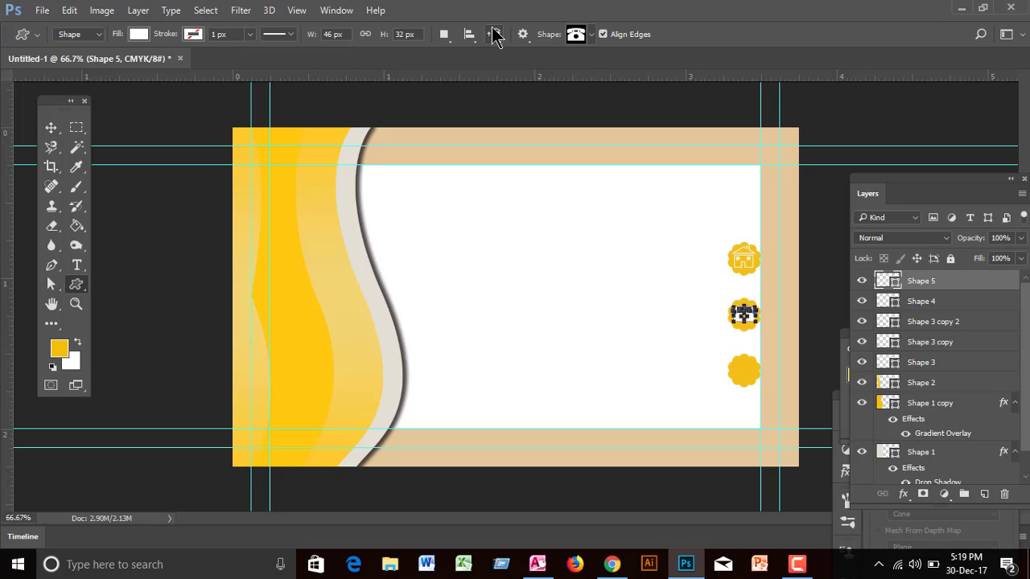
left_click(590, 34)
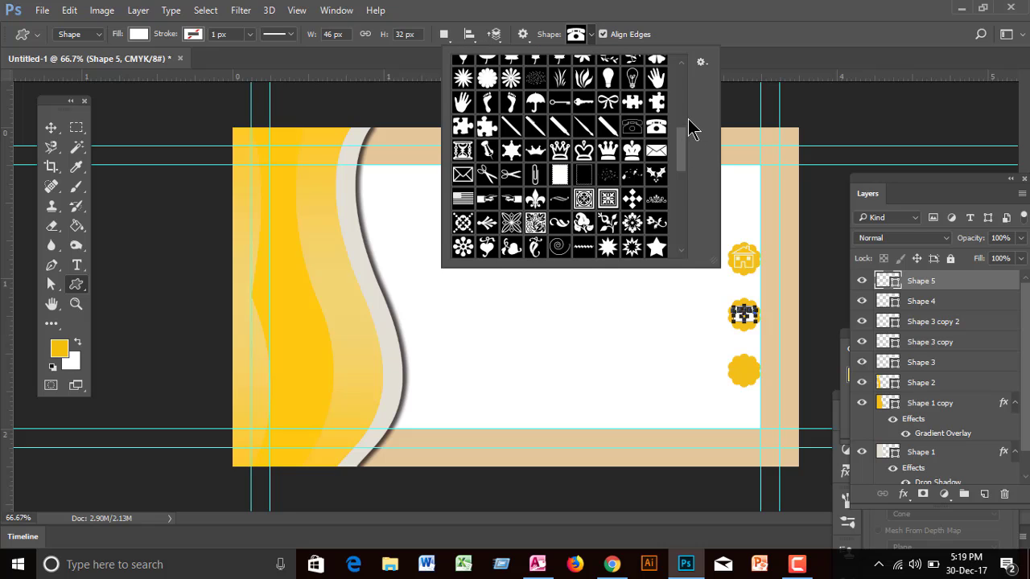
left_click_drag(683, 142, 681, 227)
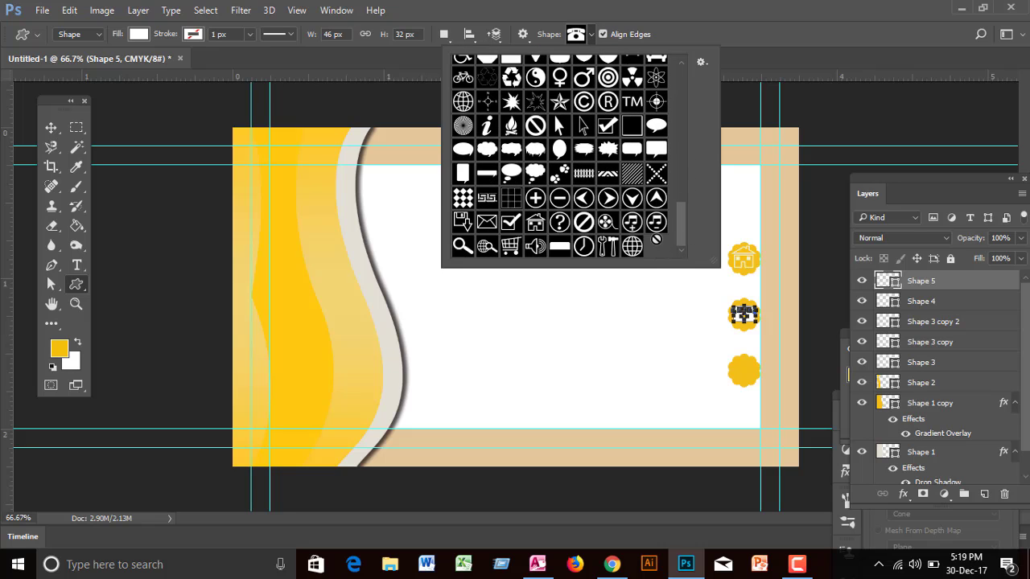
left_click(486, 246)
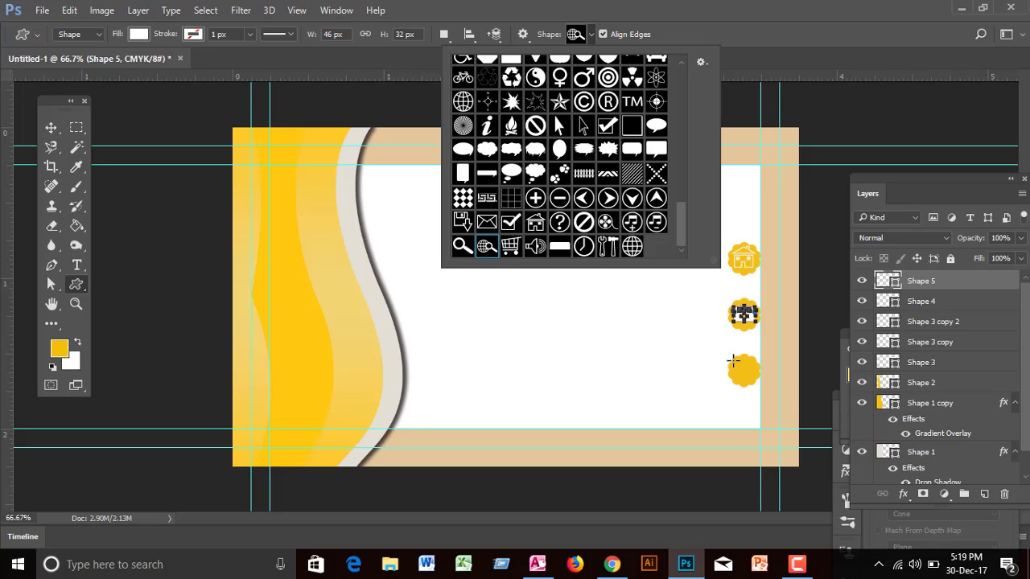
left_click_drag(676, 349, 700, 372)
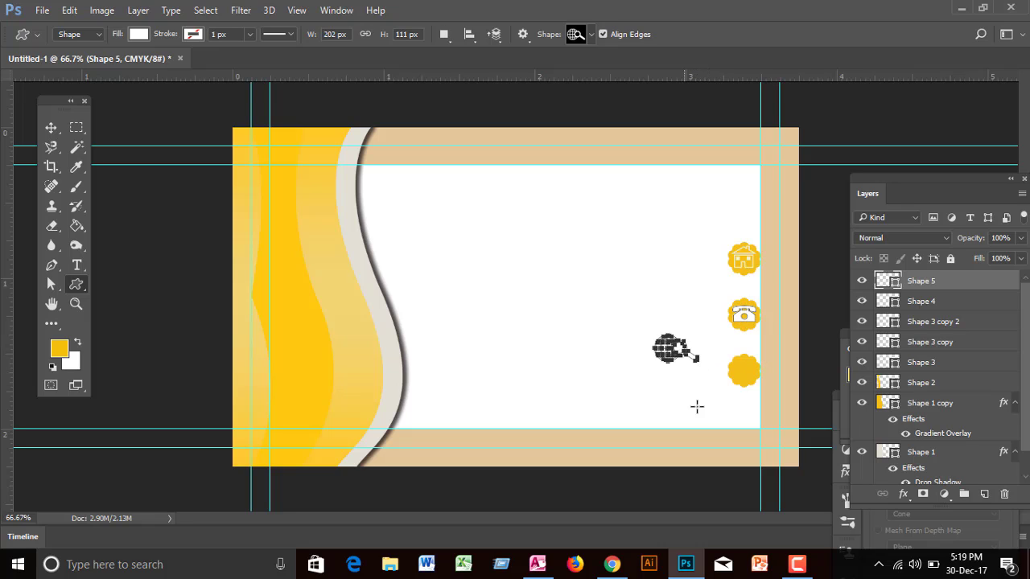
Step: Move the Shape 5 icon onto the bottom badge and shrink it to fit
left_click(51, 128)
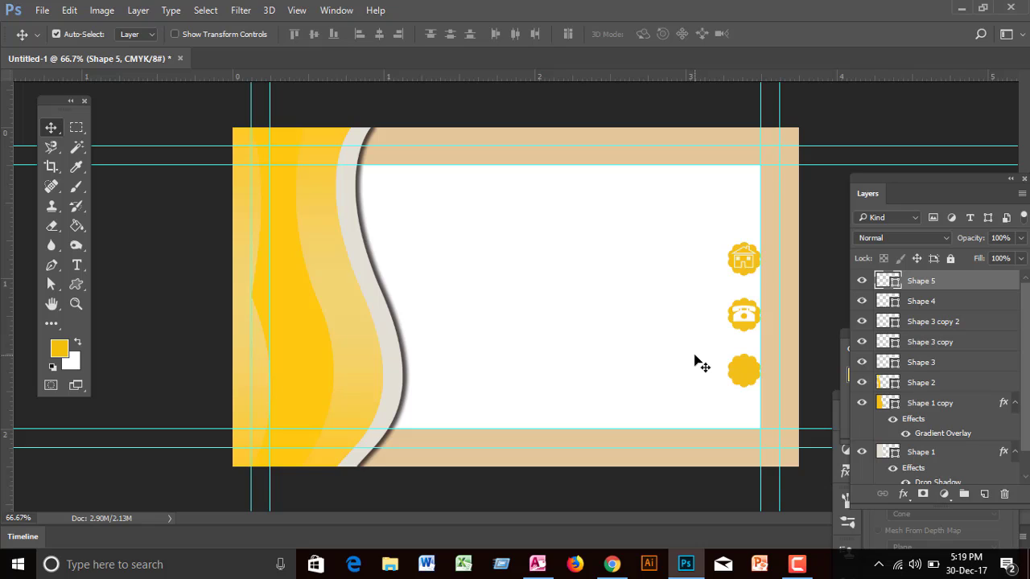
left_click(696, 362)
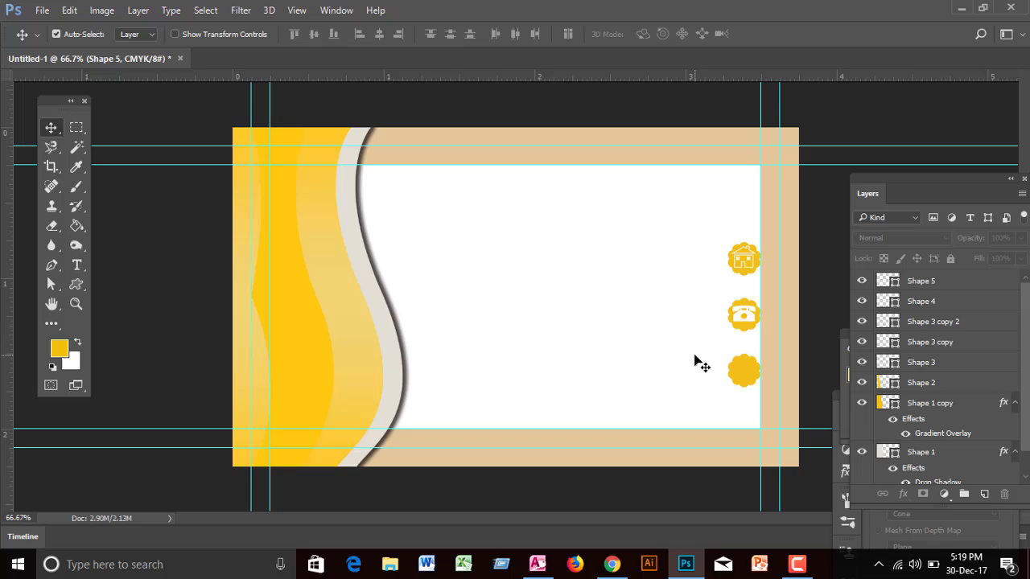
left_click(915, 288)
left_click(56, 34)
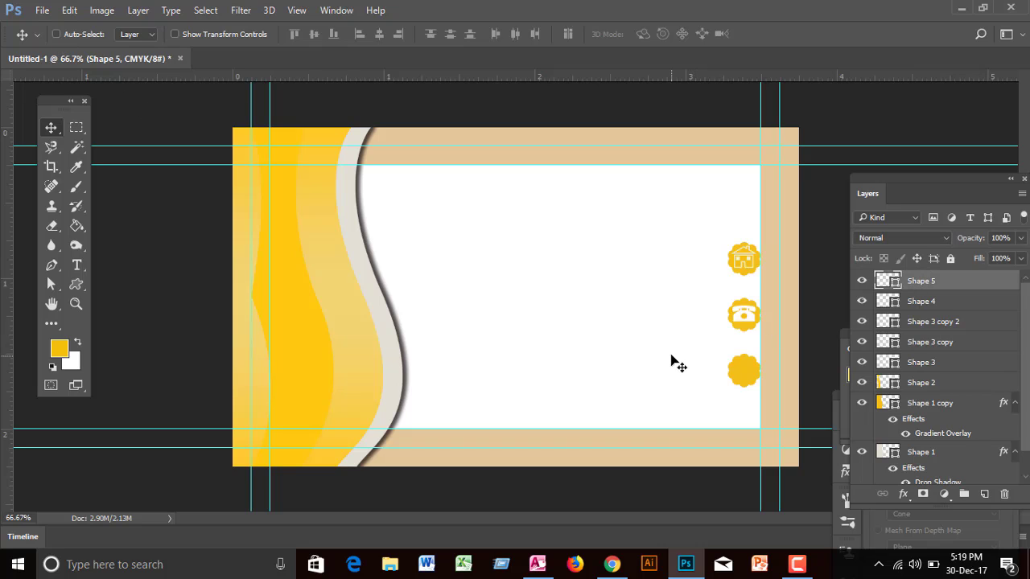
left_click_drag(672, 362, 749, 377)
key("ctrl+t")
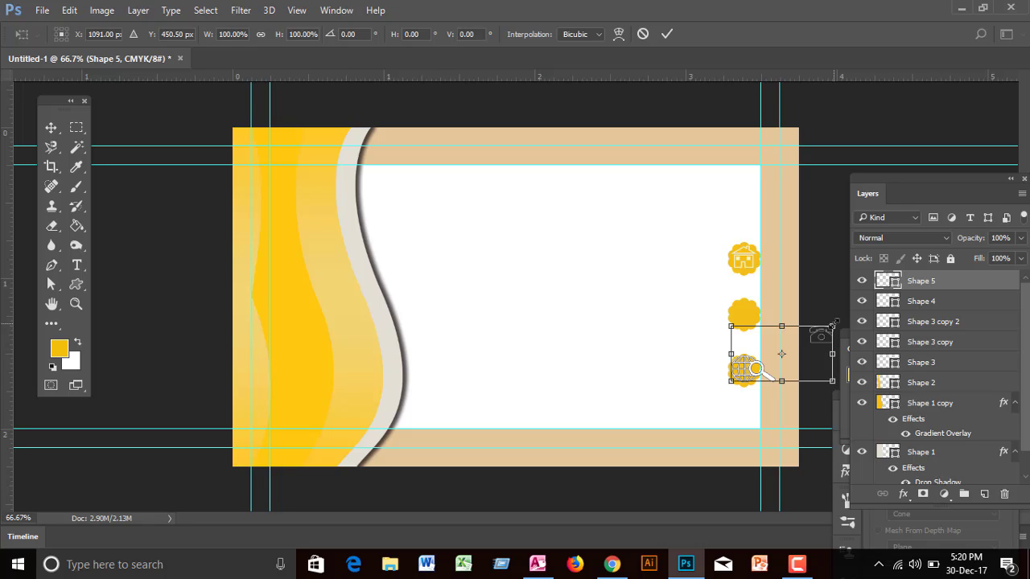
left_click_drag(832, 324, 825, 330)
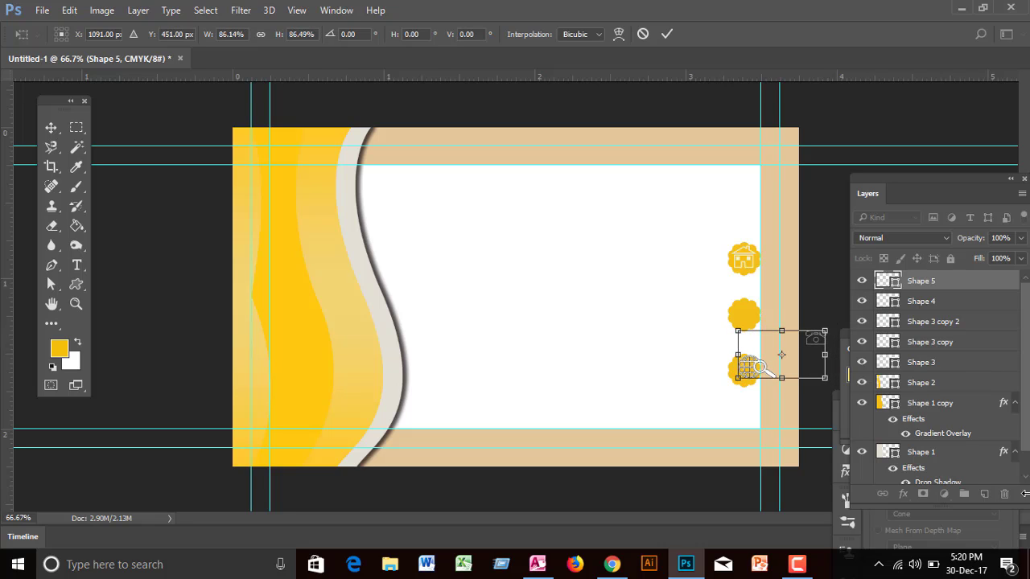
key("Return")
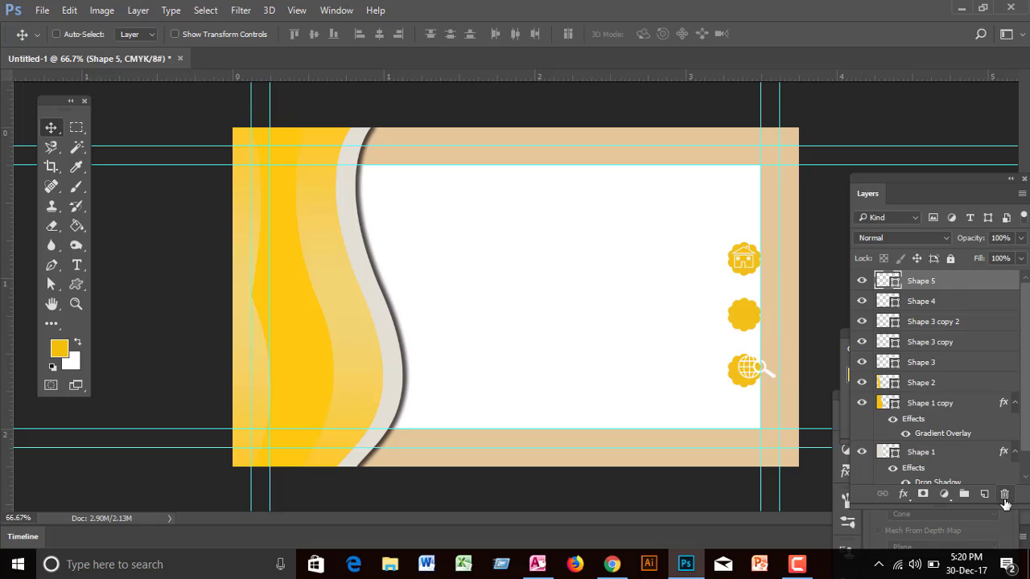
Step: Delete the Shape 5 layer and undo stray globe shapes back to the telephone state
left_click(1005, 495)
left_click(336, 223)
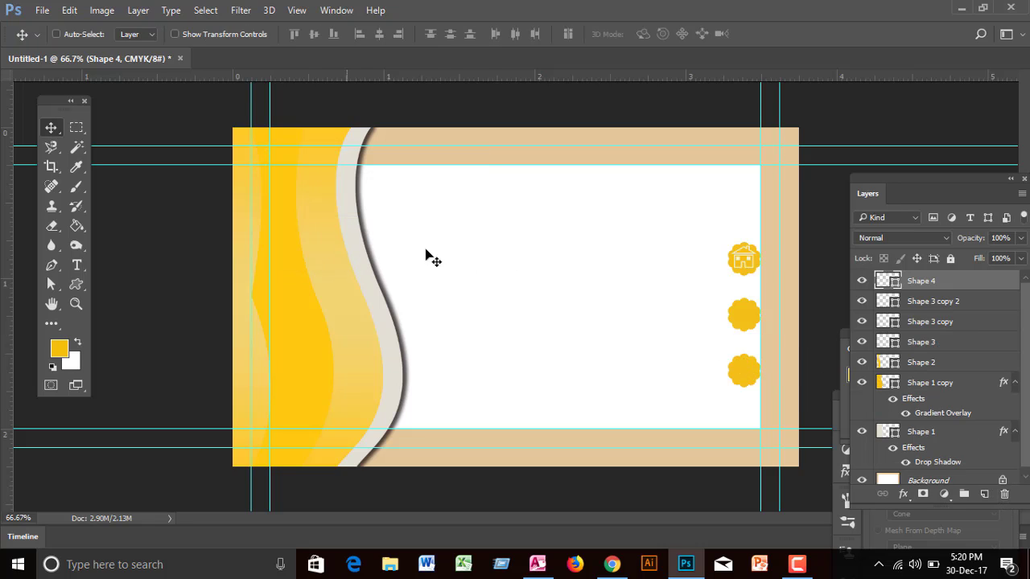
left_click(77, 284)
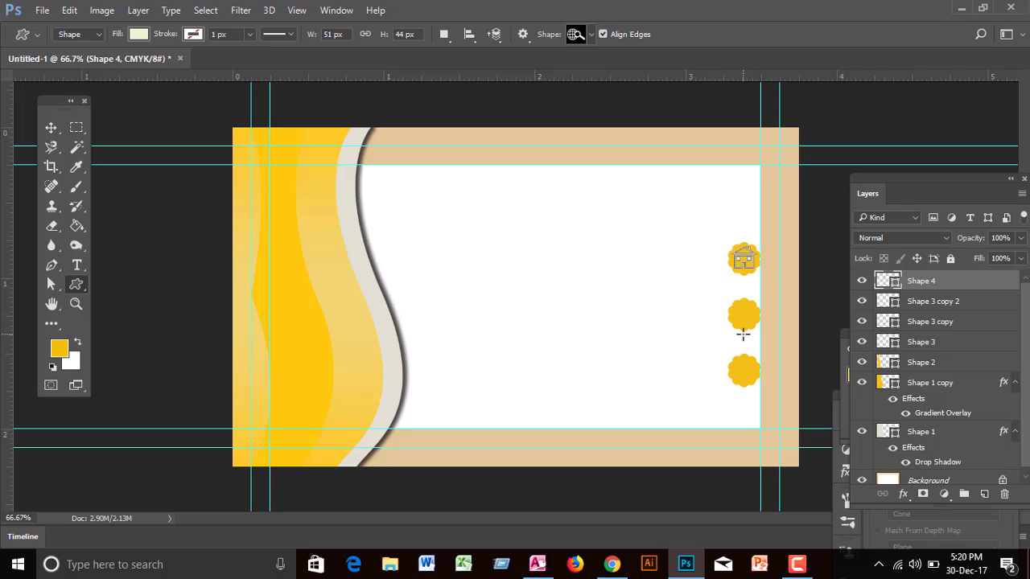
left_click_drag(729, 355, 774, 378)
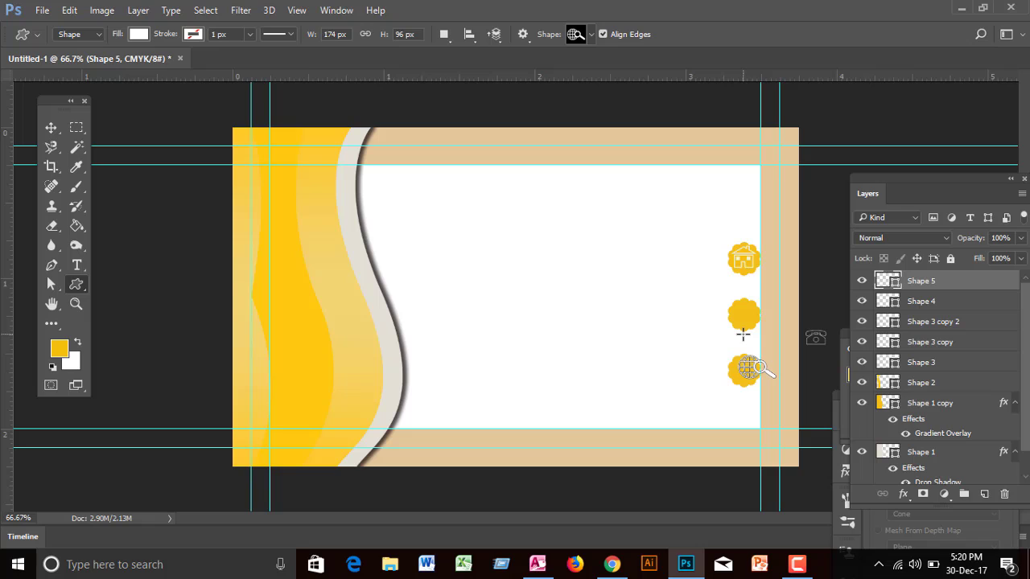
key("ctrl+alt+z")
key("ctrl+alt+z")
key("ctrl+alt+z")
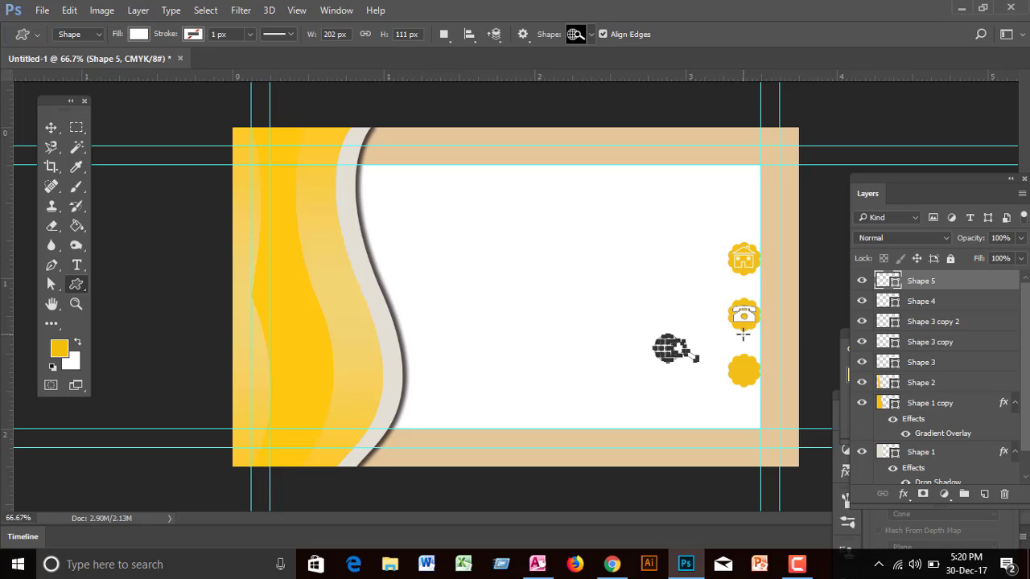
key("Return")
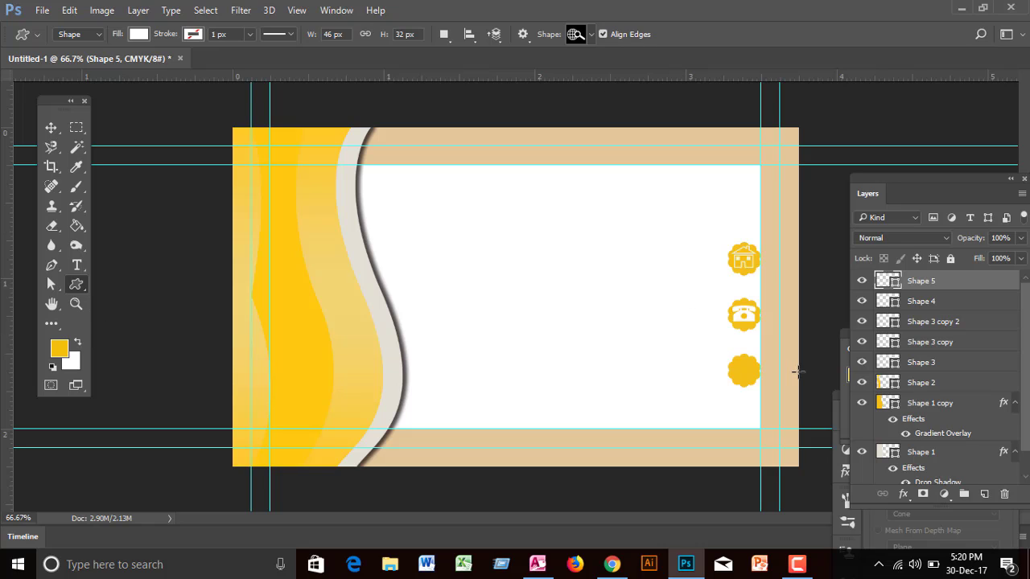
left_click_drag(740, 367, 760, 382)
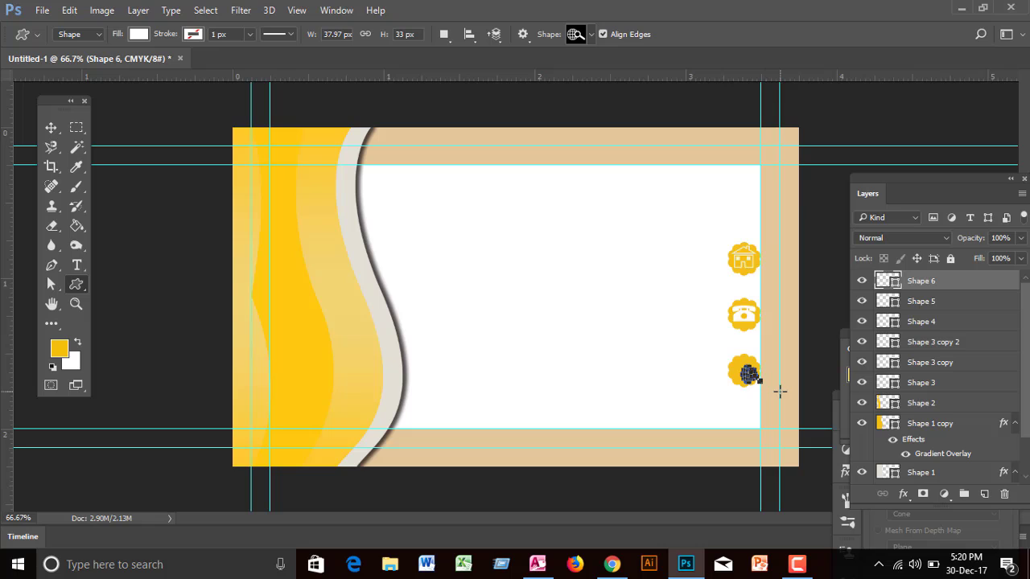
key("ctrl+z")
Step: Draw the globe icon on a new layer, move it onto the third badge, and fill it white
left_click(983, 493)
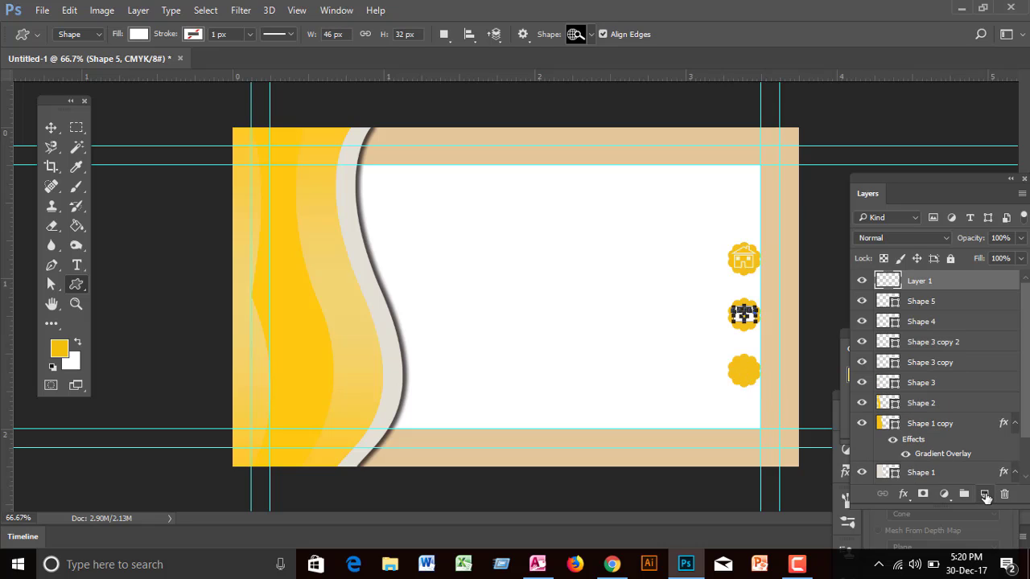
left_click_drag(692, 357, 708, 372)
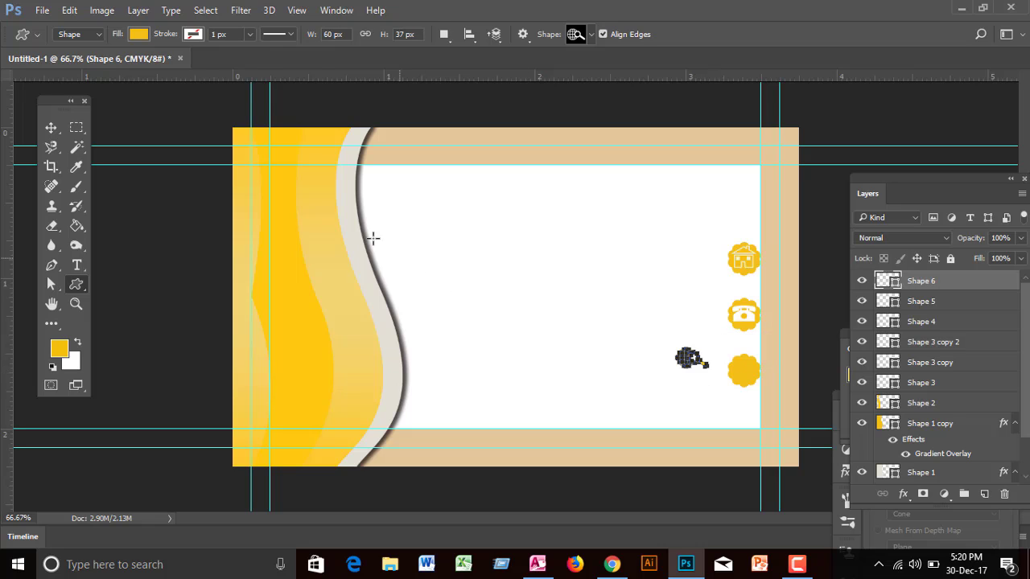
left_click(58, 127)
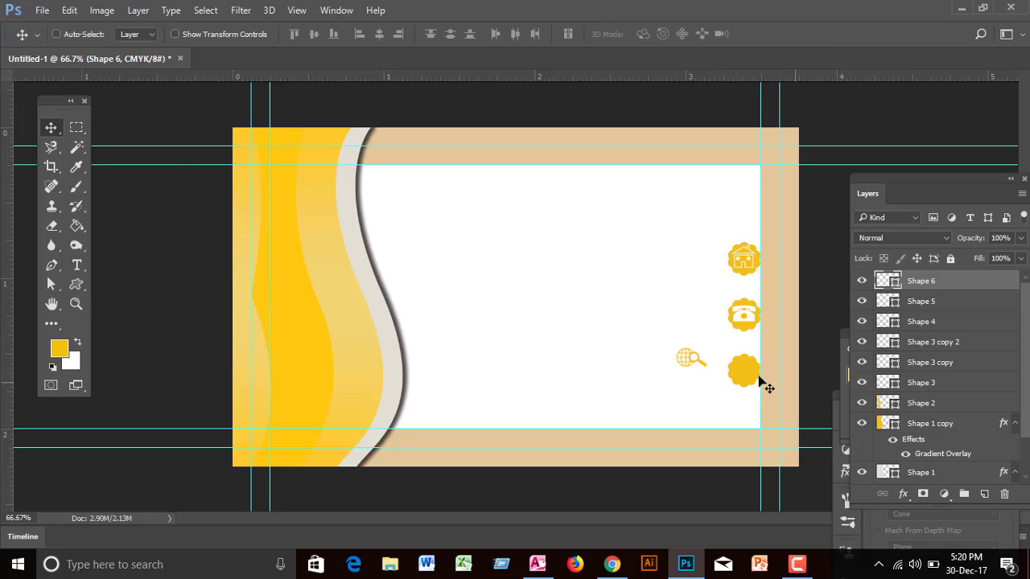
left_click_drag(701, 363, 765, 359)
double_click(887, 281)
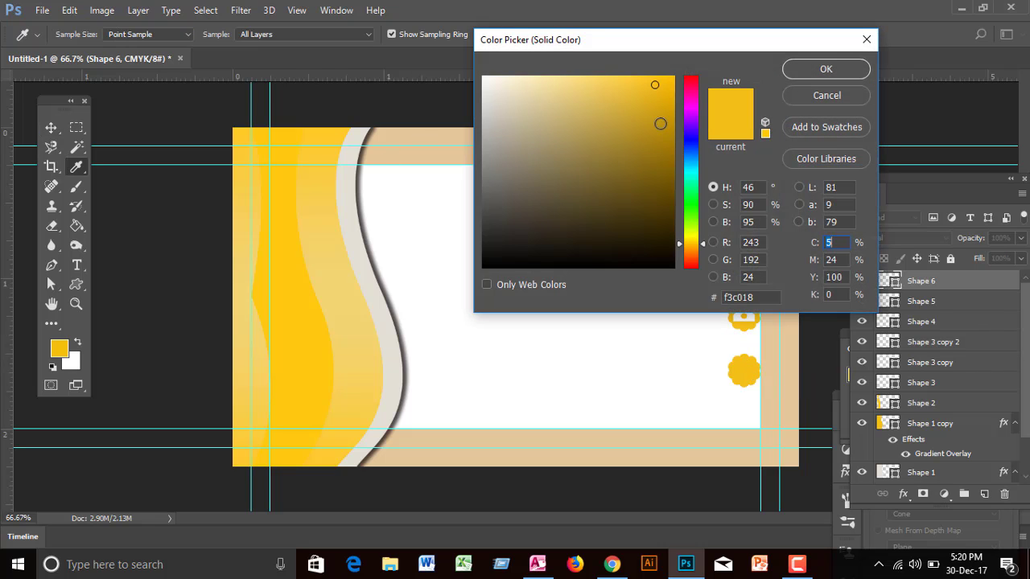
left_click(484, 77)
left_click(797, 71)
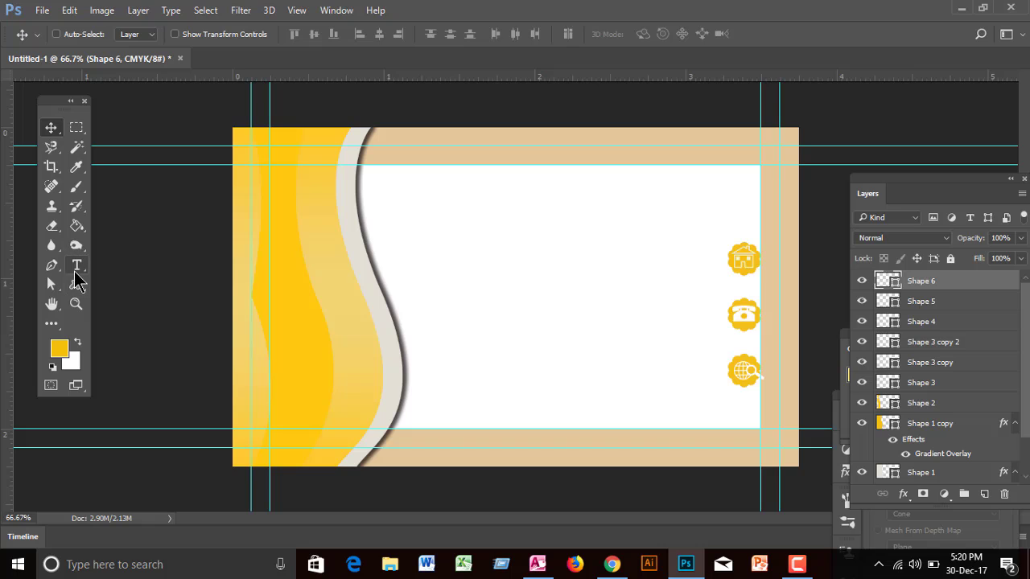
Step: Type a 'Street Address' line left of the house badge with the Horizontal Type tool and select it all
left_click(77, 270)
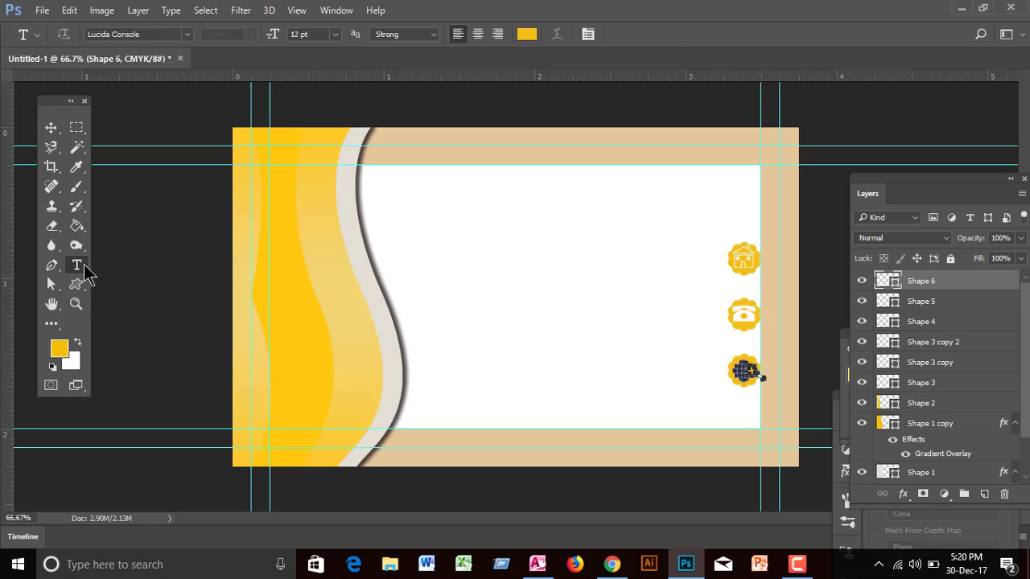
right_click(77, 266)
left_click(119, 271)
left_click(645, 269)
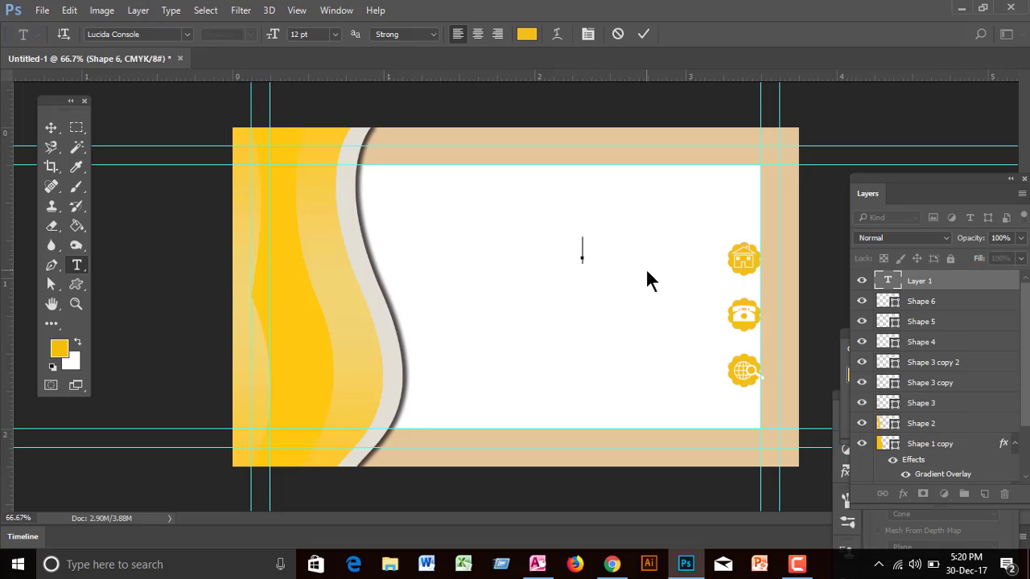
type("Str")
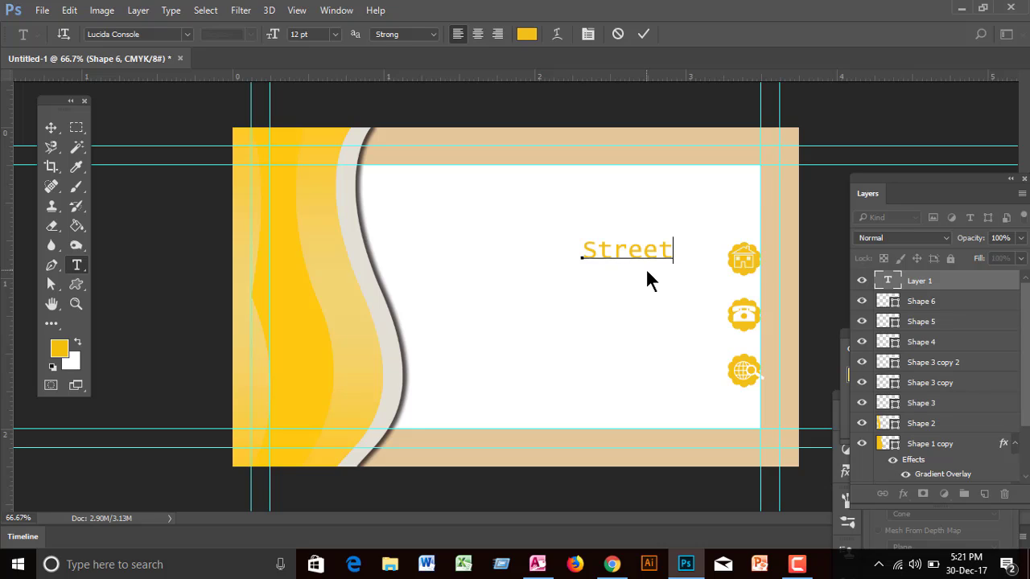
type("eet Address")
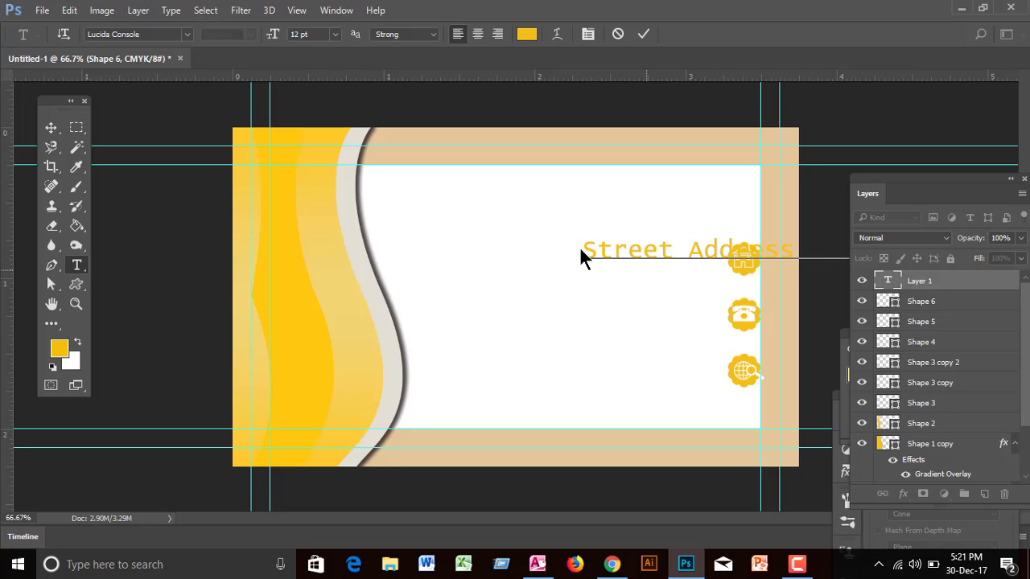
key("ctrl+a")
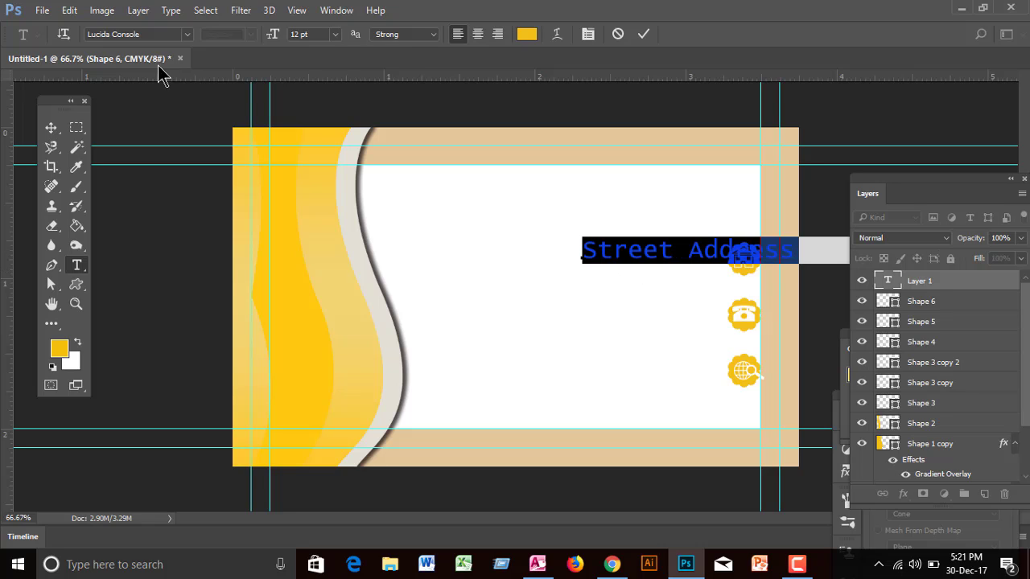
Step: Set the address text to 8 pt Bell MT and commit it
left_click(334, 33)
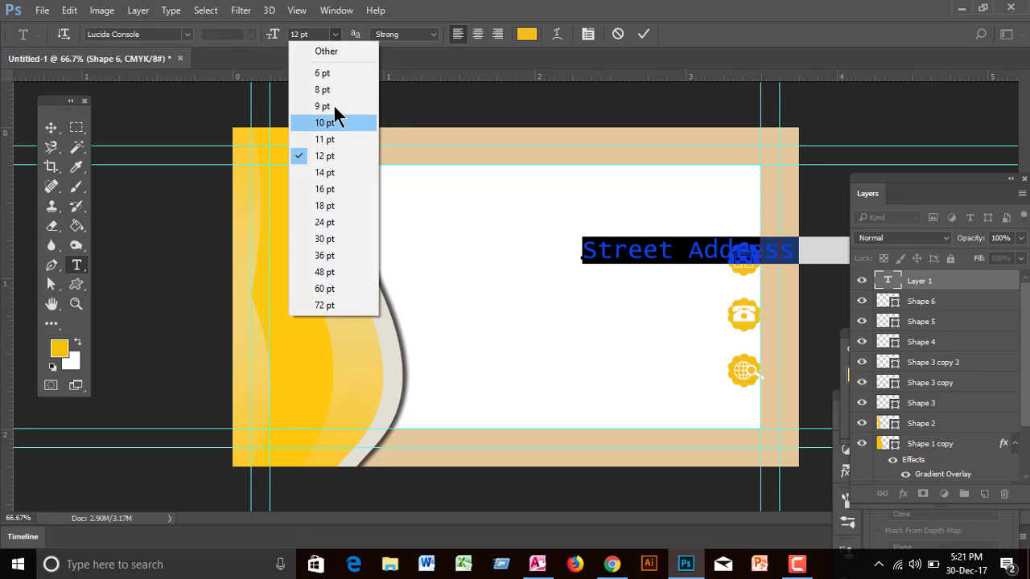
left_click(326, 89)
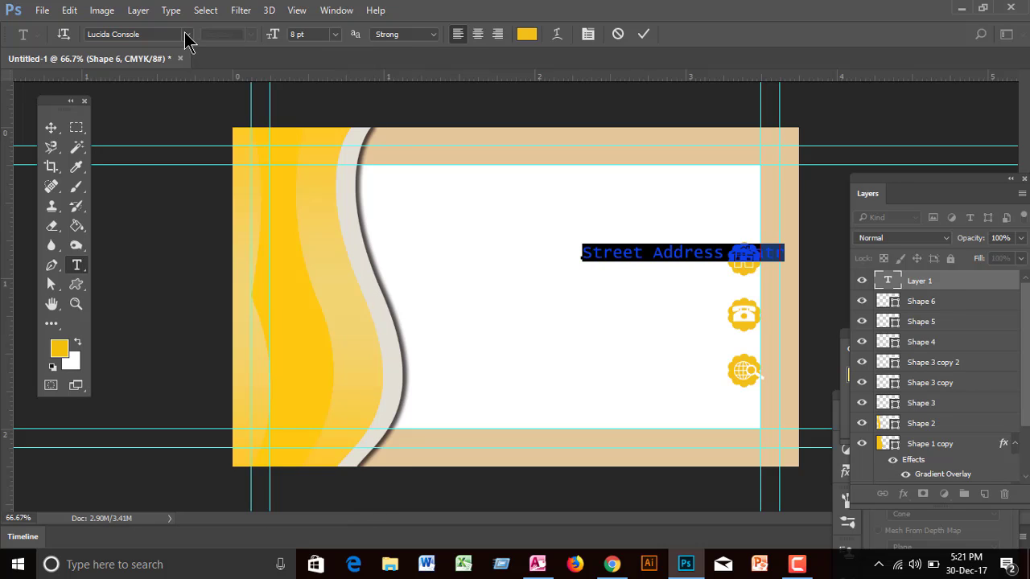
left_click(185, 35)
left_click(250, 80)
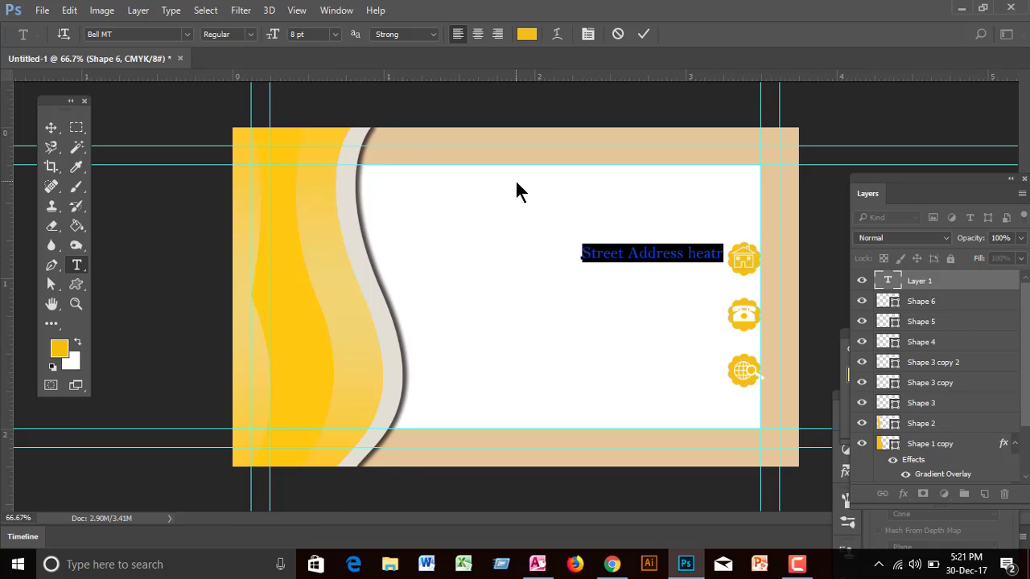
left_click(50, 127)
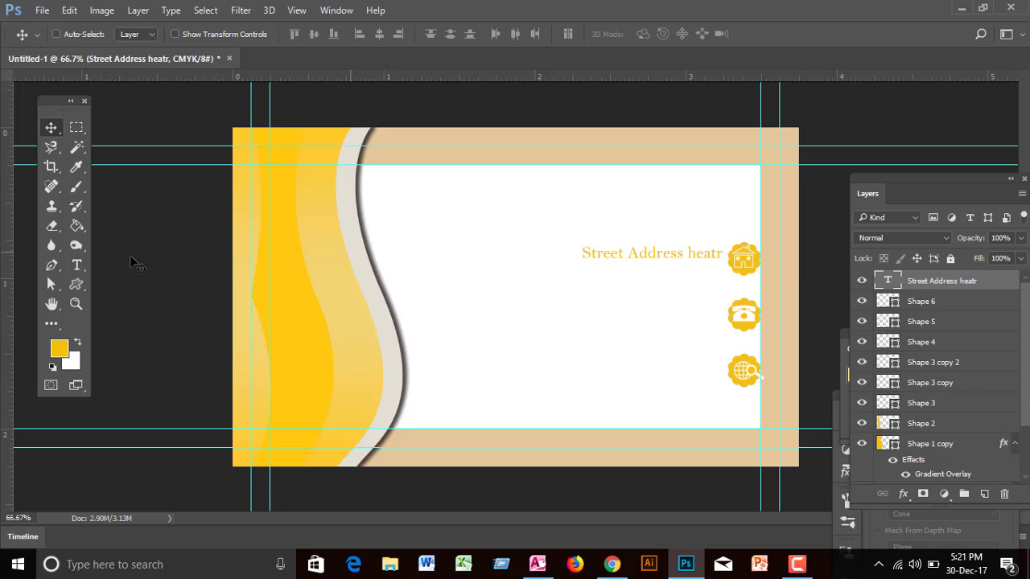
Step: Reselect the whole address line and pick black in the text colour picker
left_click(76, 265)
left_click(655, 253)
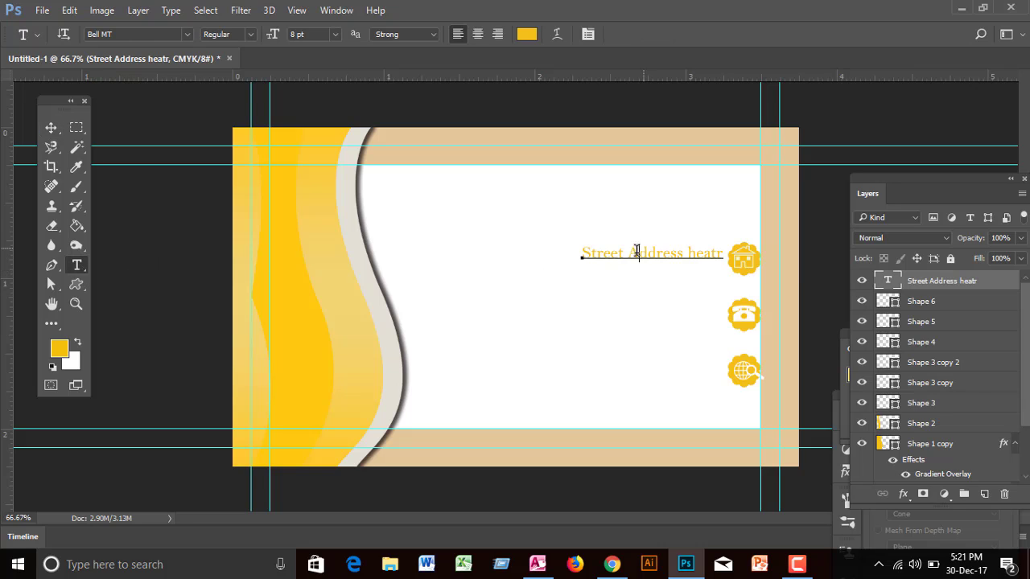
left_click_drag(582, 253, 744, 259)
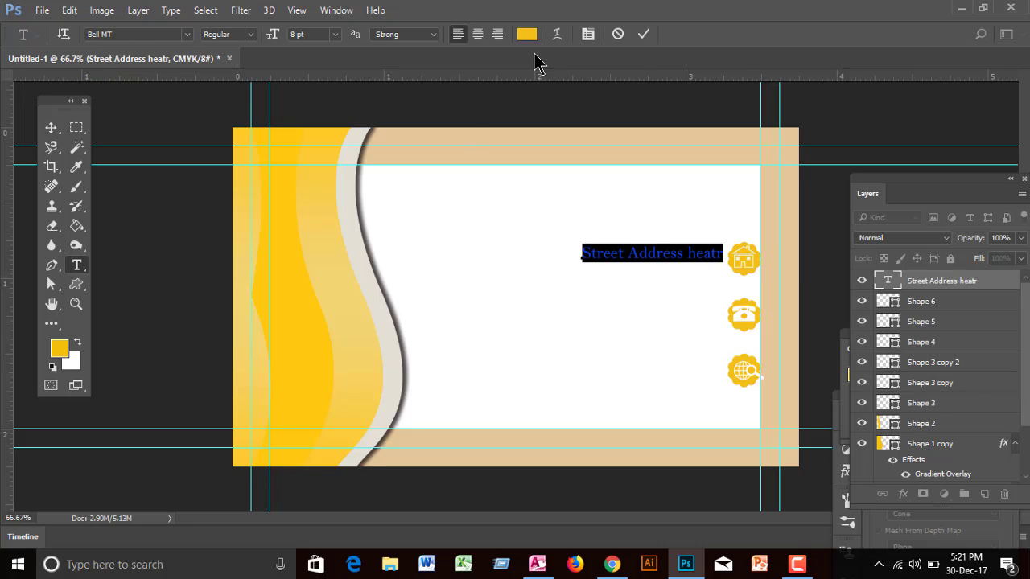
left_click(528, 34)
left_click_drag(531, 185, 485, 281)
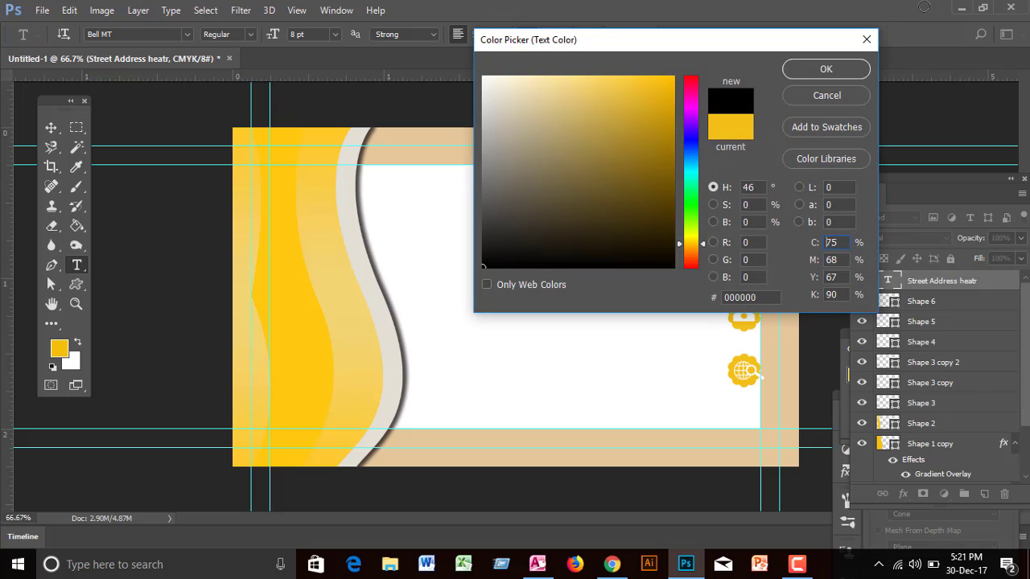
Step: Confirm black for the address text and duplicate the line into copies beside the badges
left_click(824, 74)
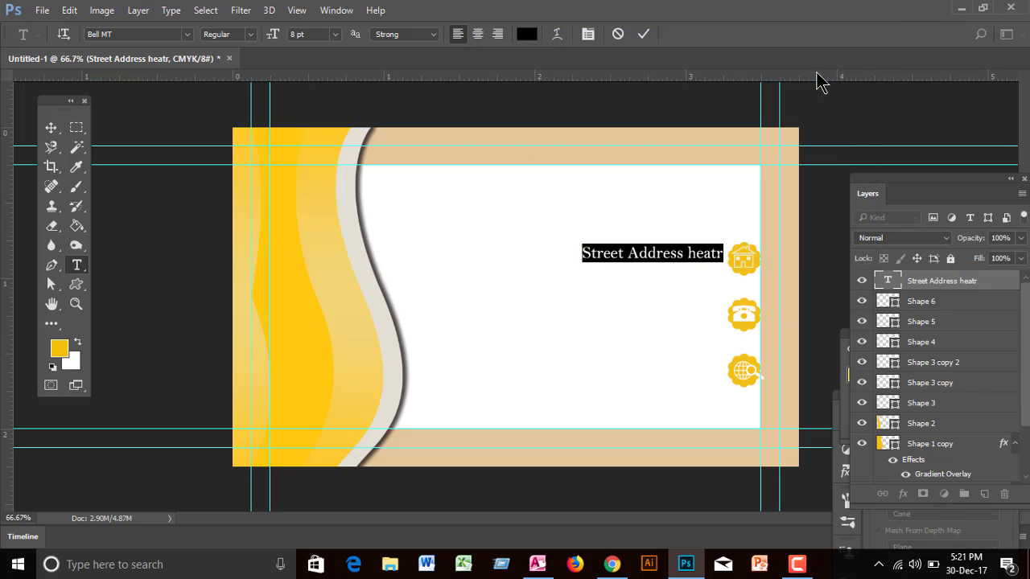
left_click(50, 127)
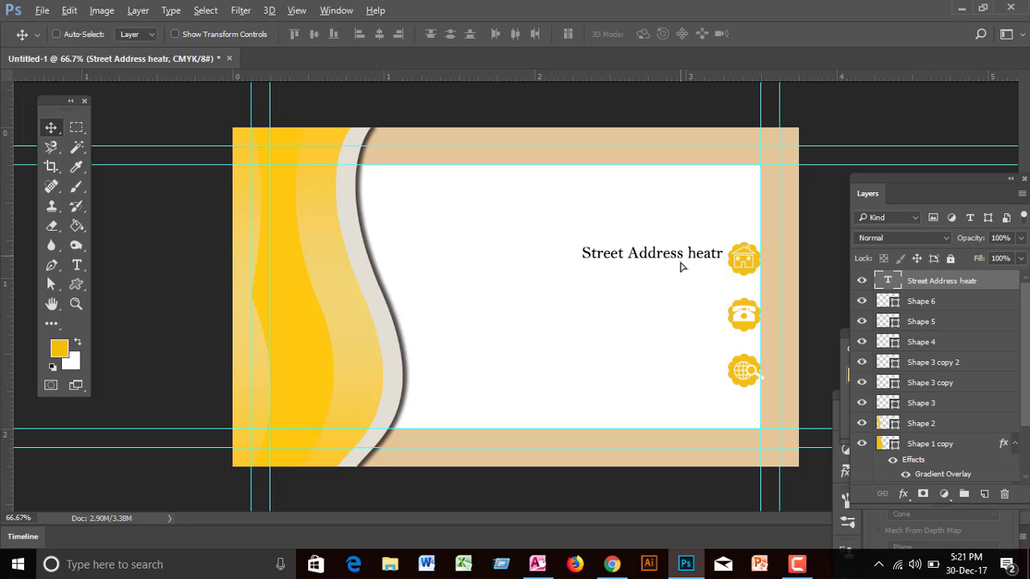
left_click_drag(680, 266, 680, 382)
key("ctrl+j")
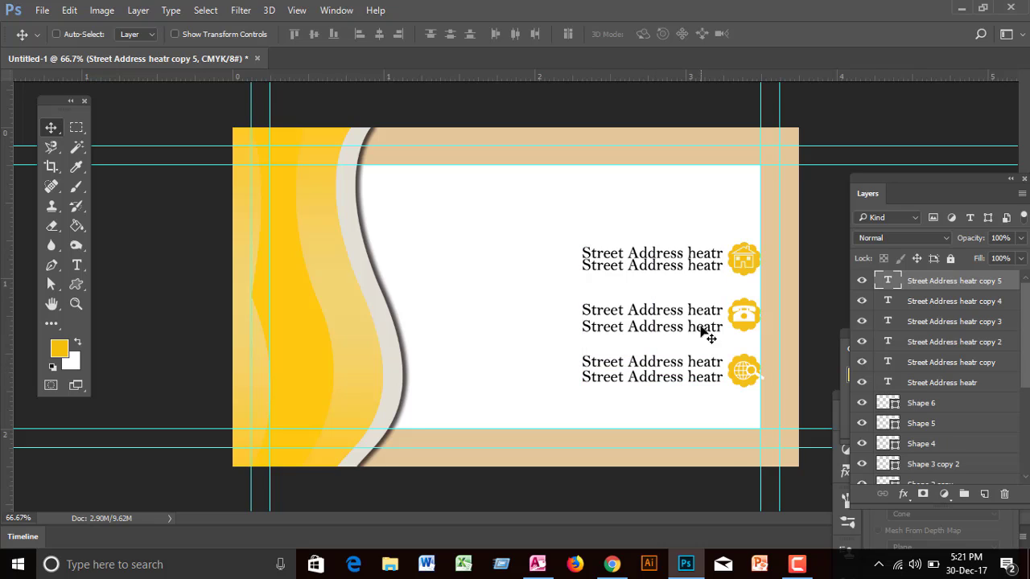
Step: Replace the upper line beside the phone badge with the phone number
left_click(76, 265)
left_click(638, 311)
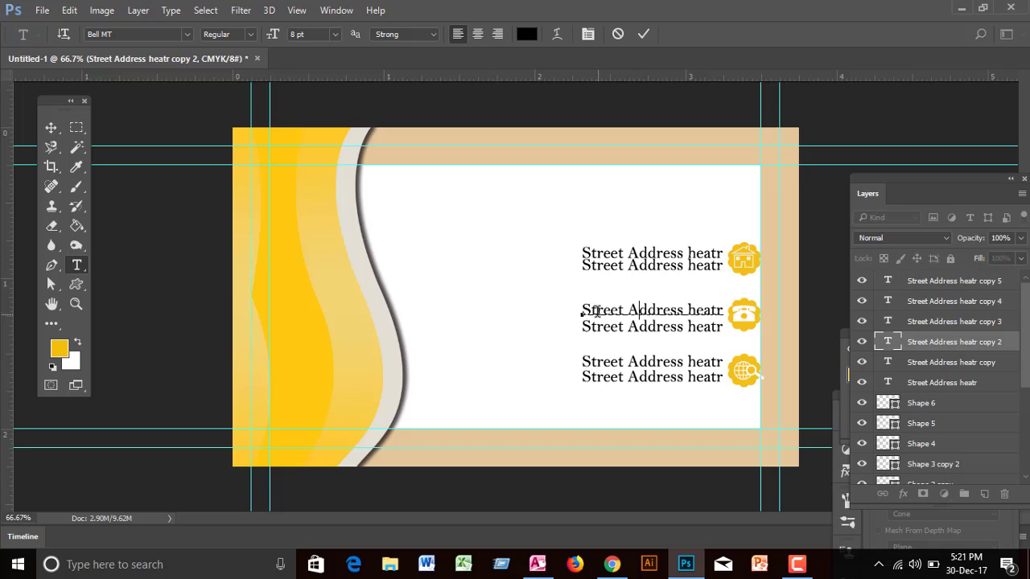
left_click_drag(582, 310, 725, 310)
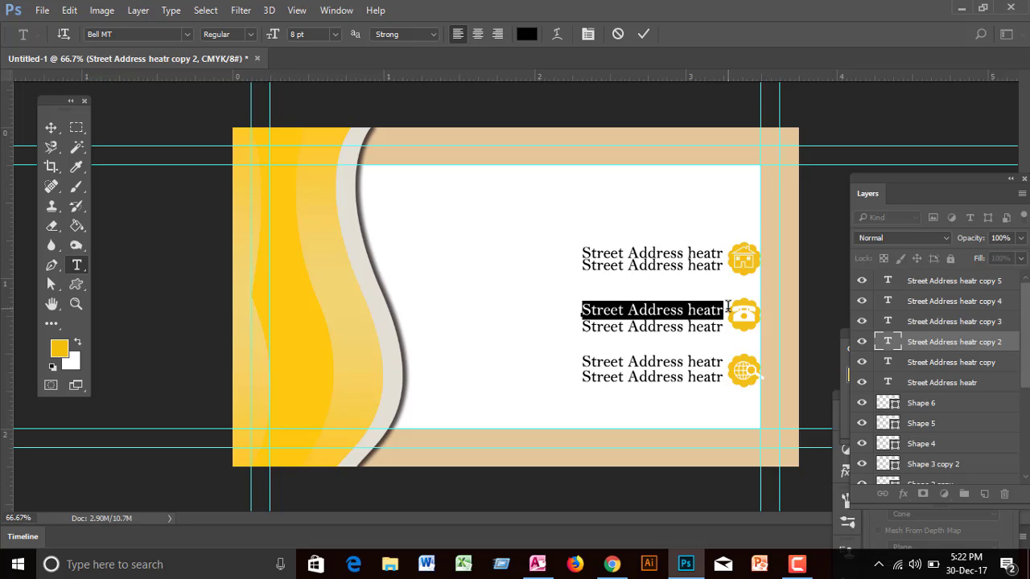
key("BackSpace")
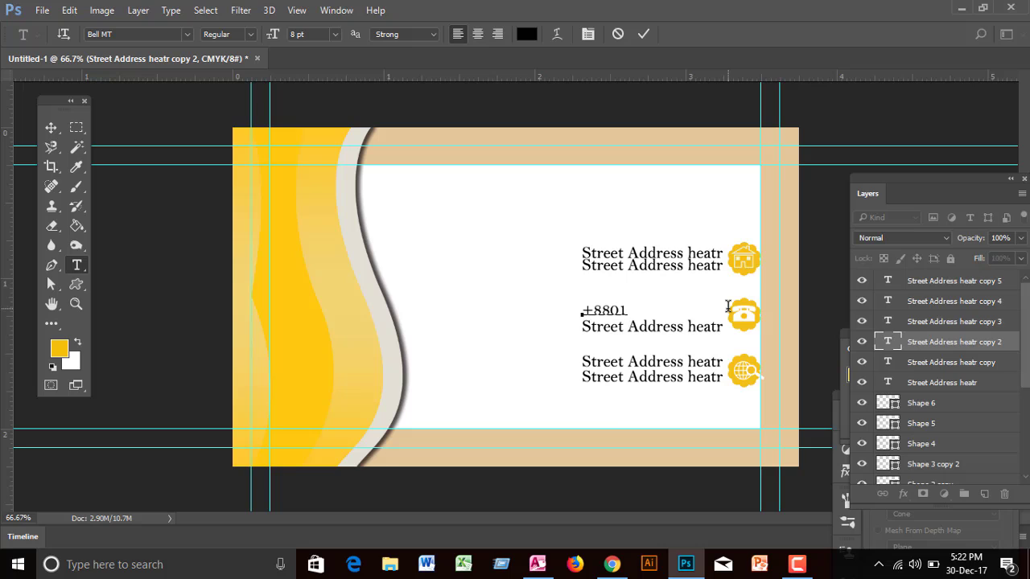
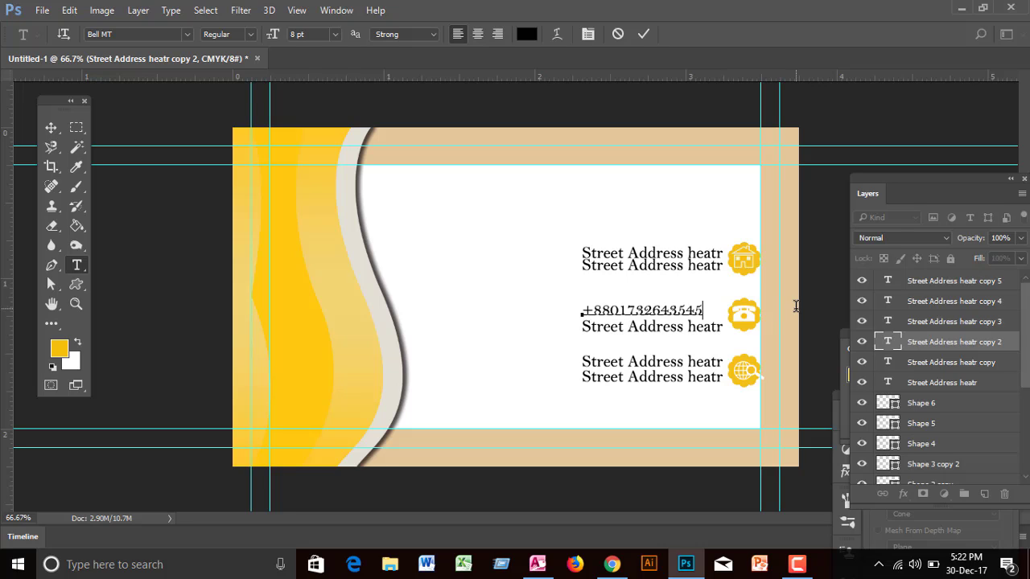
left_click(51, 127)
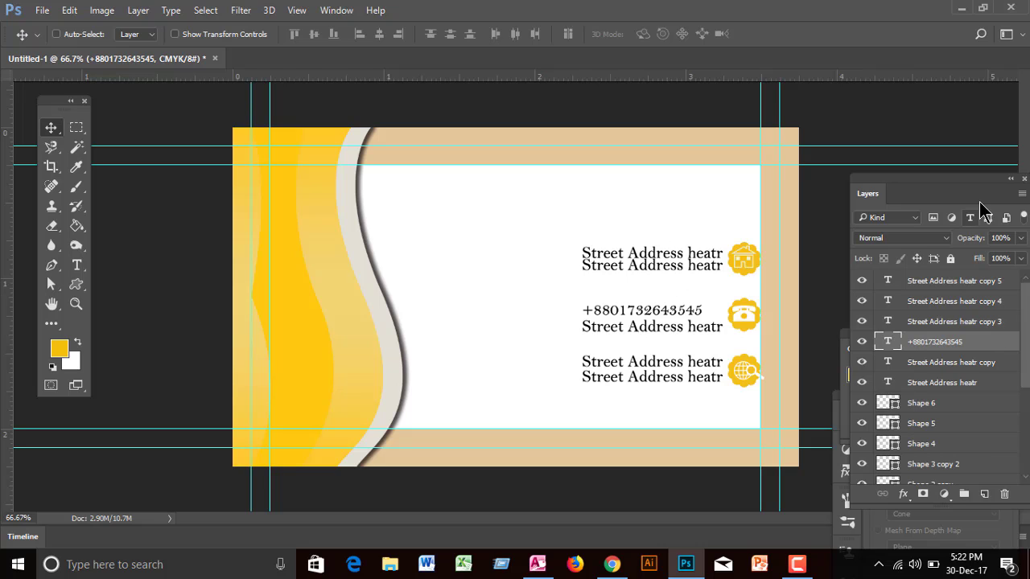
Step: Select all six text layers, align their right edges, and nudge them slightly left
left_click_drag(968, 193, 934, 109)
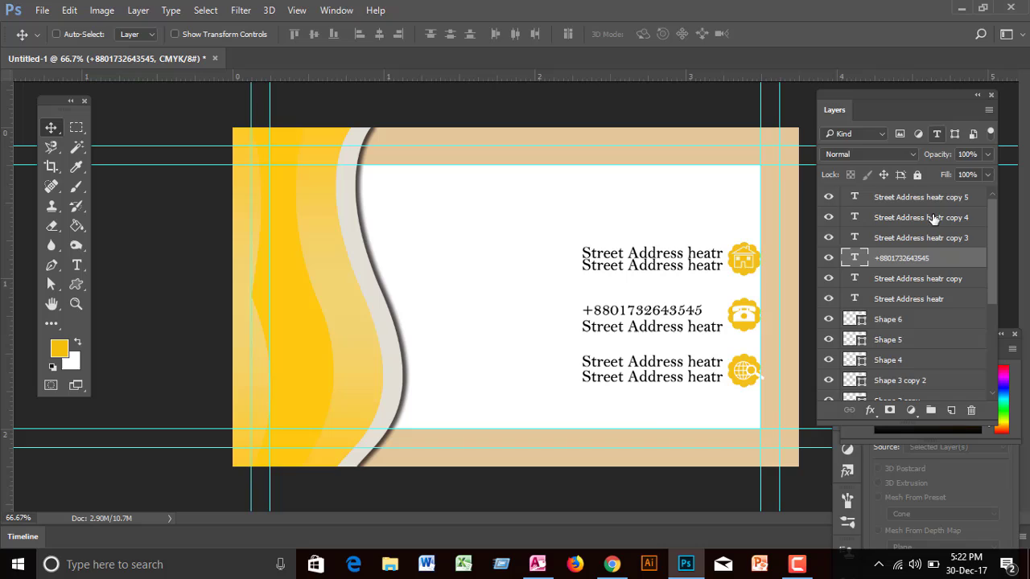
left_click(917, 300)
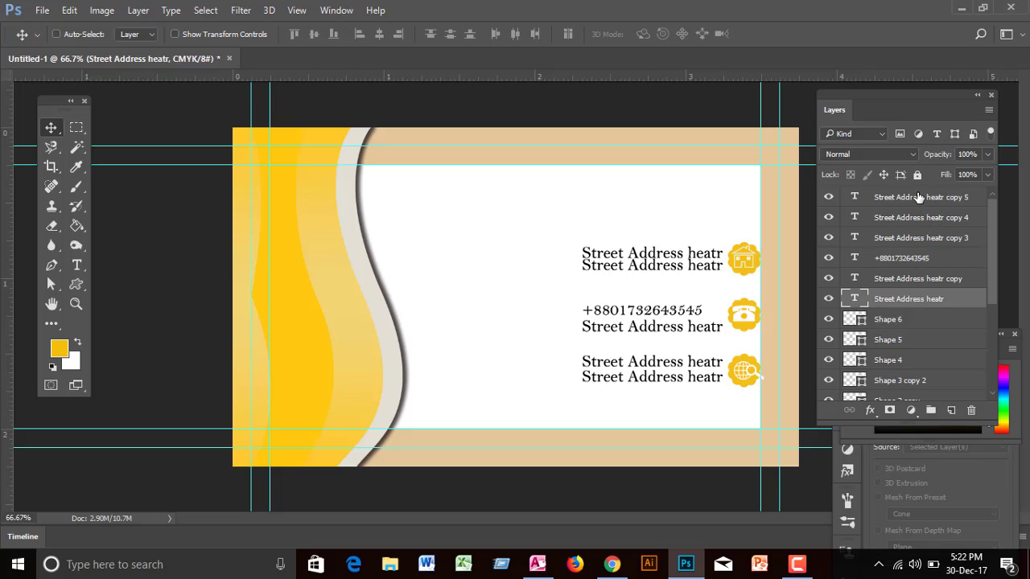
left_click(918, 198, "shift")
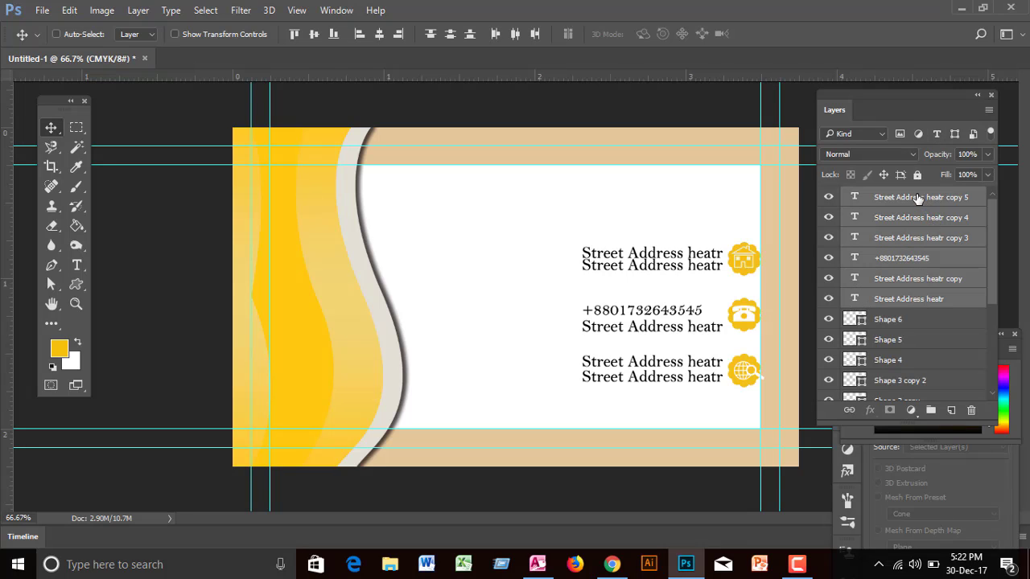
left_click(398, 36)
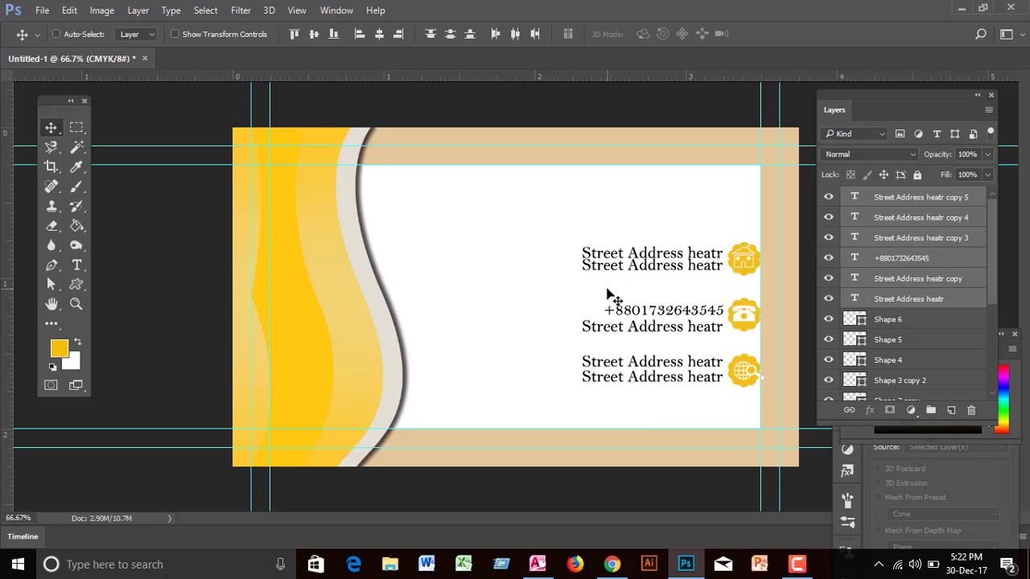
key("Left")
key("Left")
key("Left")
key("Left")
key("Left")
key("Left")
key("Left")
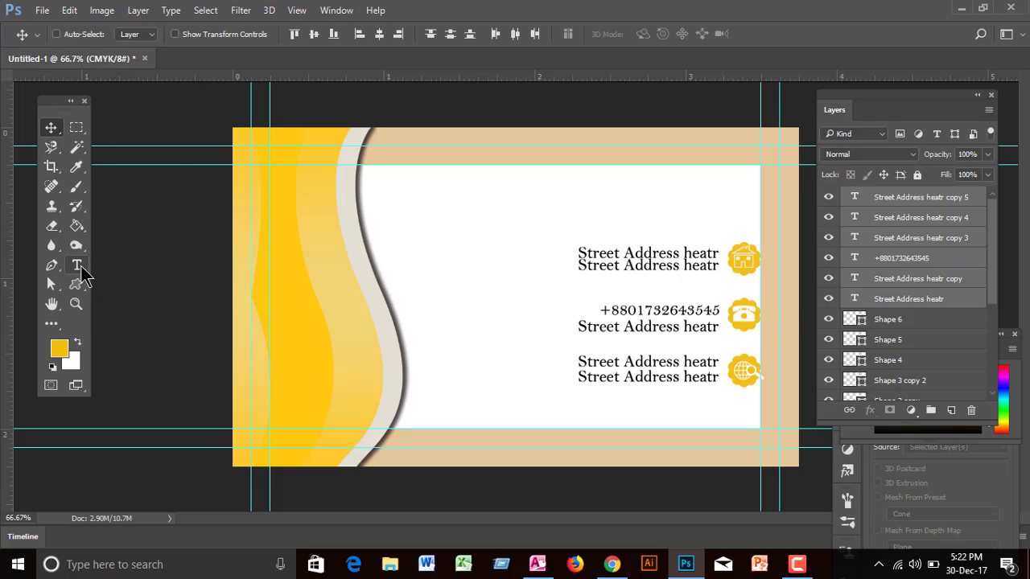
left_click(77, 266)
Step: Type the cardholder's name near the card's top and copy the line just below it
left_click(948, 199)
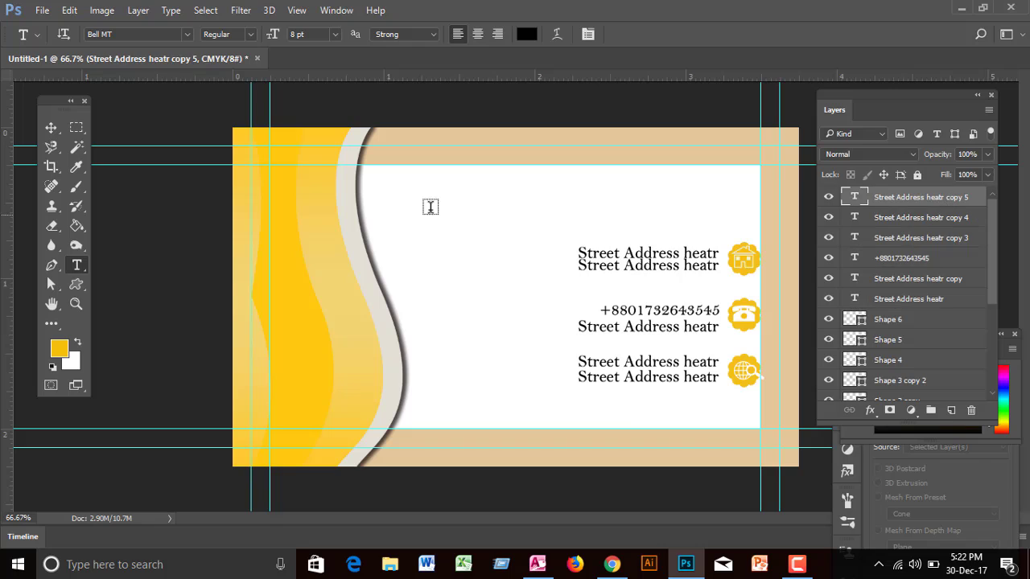
left_click(397, 185)
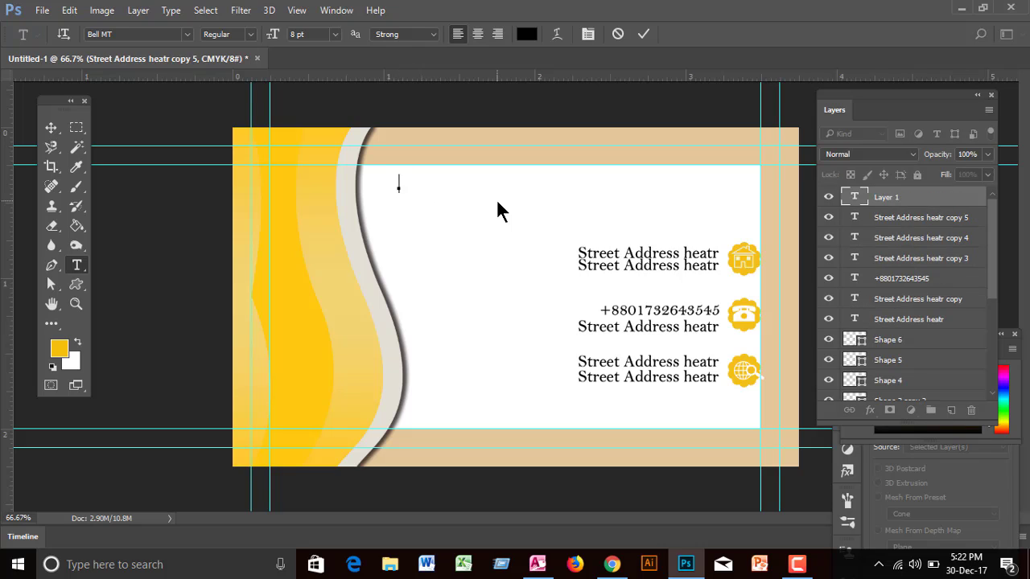
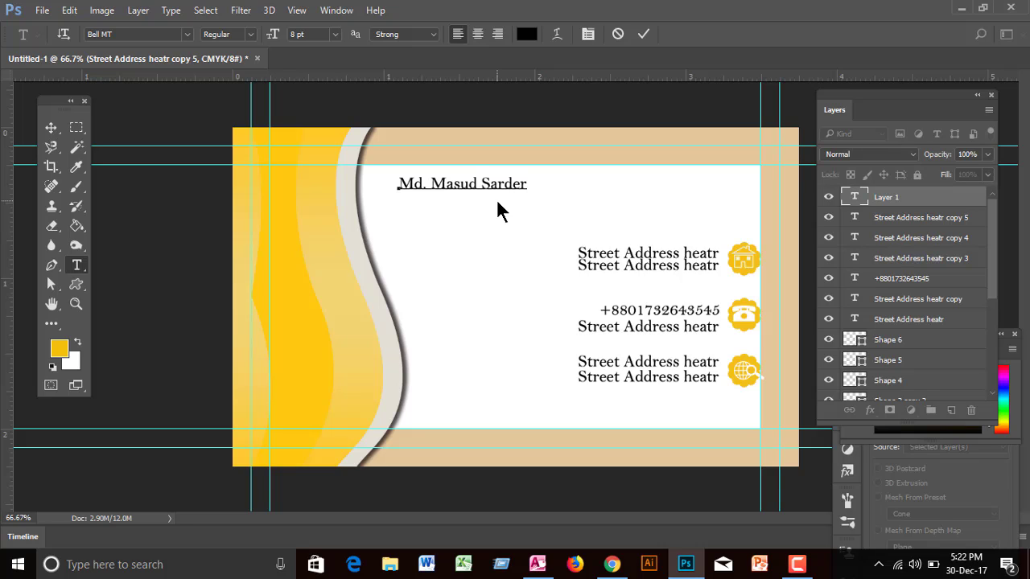
left_click(51, 127)
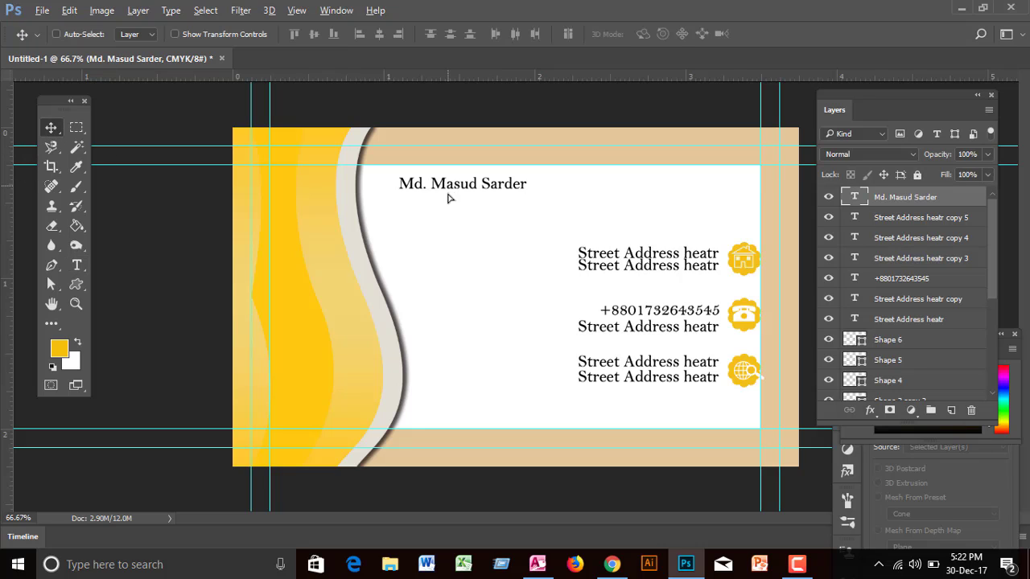
left_click_drag(449, 198, 449, 207)
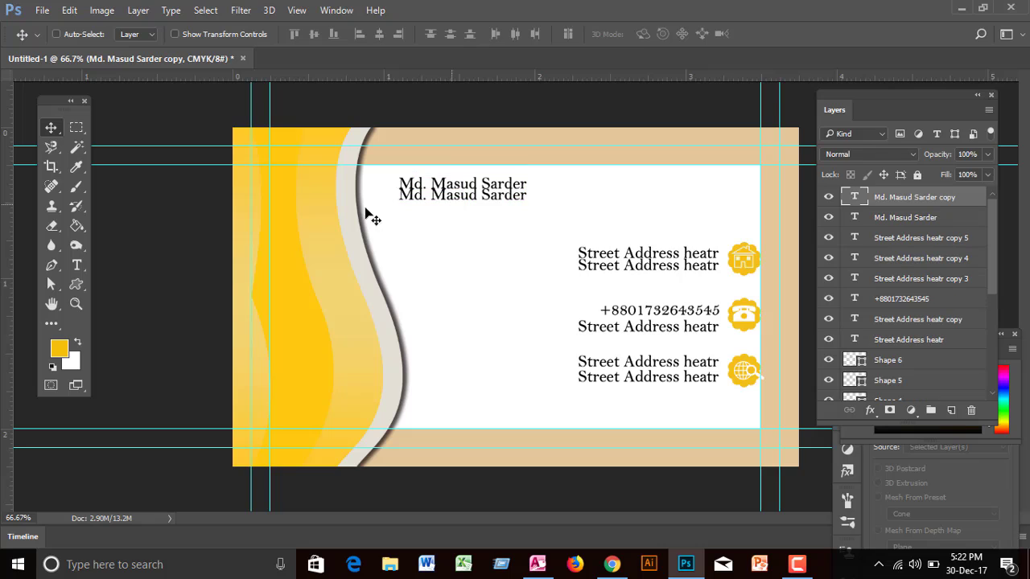
Step: Retype the duplicated line as 'Graphic Designer'
left_click(76, 265)
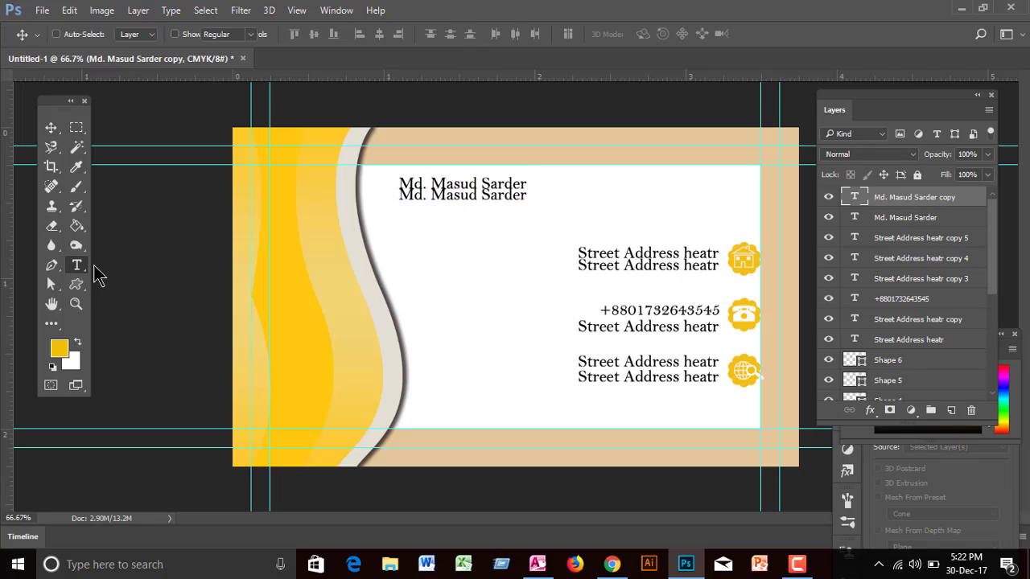
left_click(400, 195)
left_click_drag(400, 195, 641, 190)
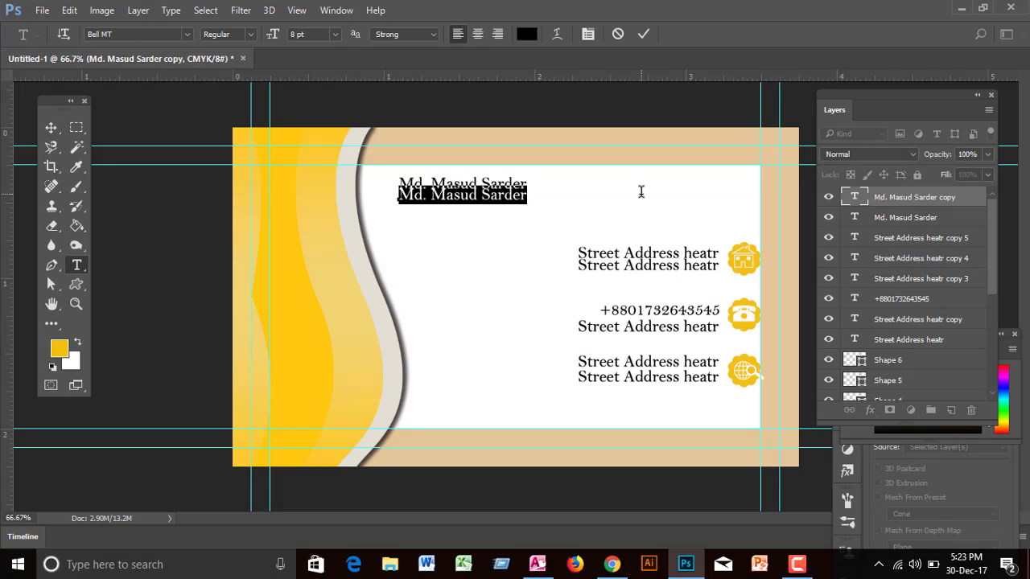
type("Graphic Designer")
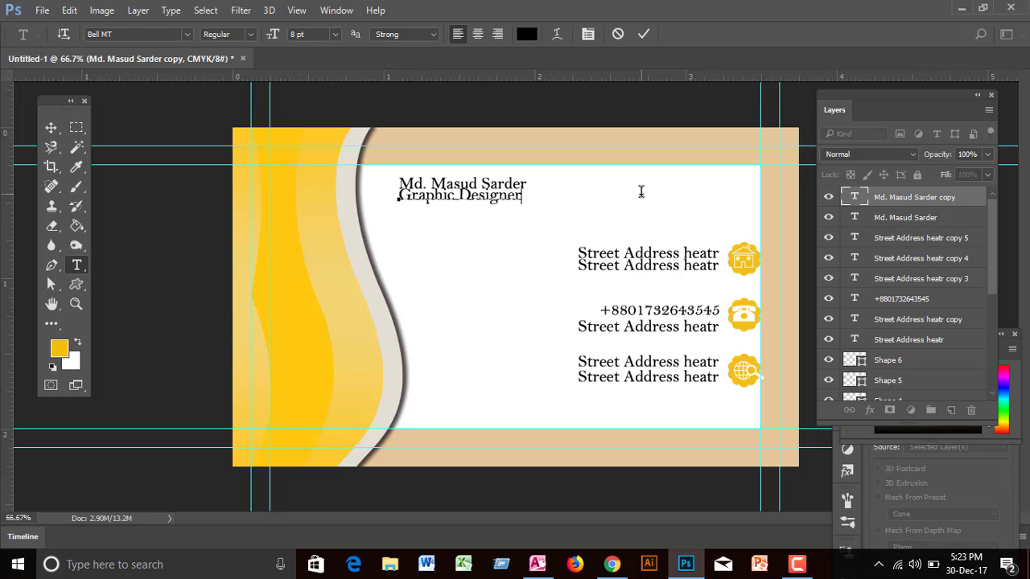
left_click(53, 129)
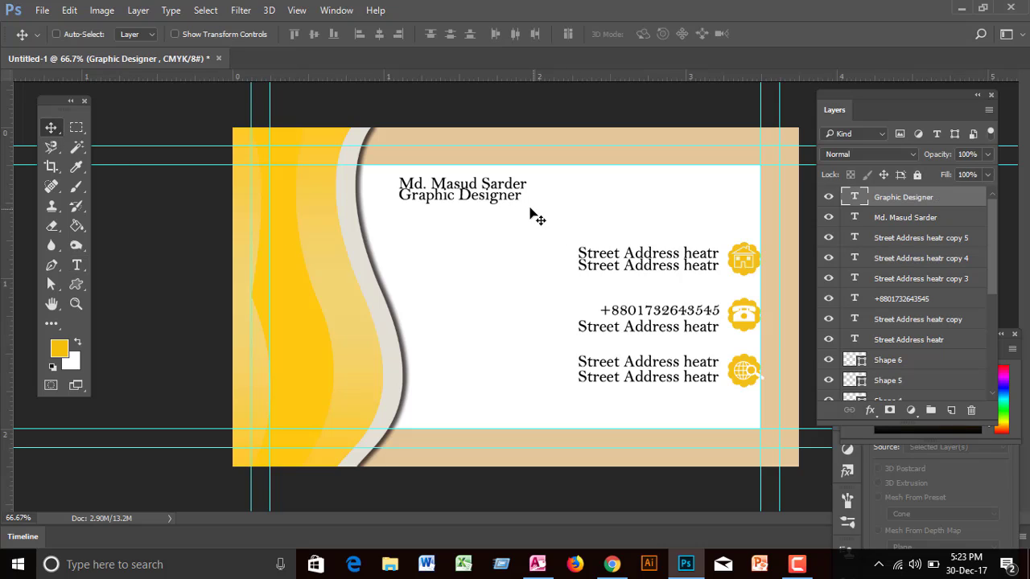
Step: Enlarge the name line to 12 pt
left_click(77, 267)
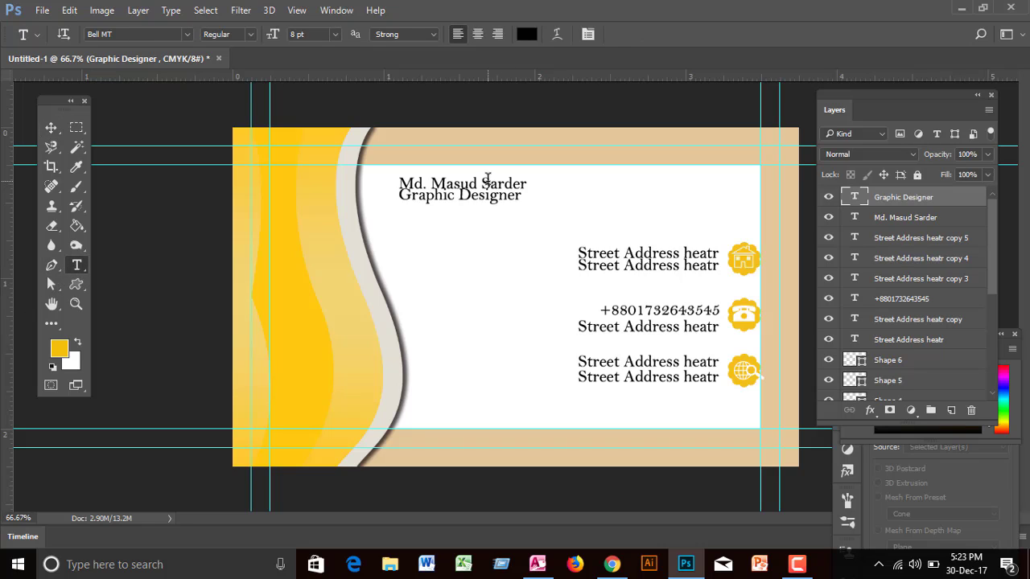
left_click(394, 185)
key("ctrl+a")
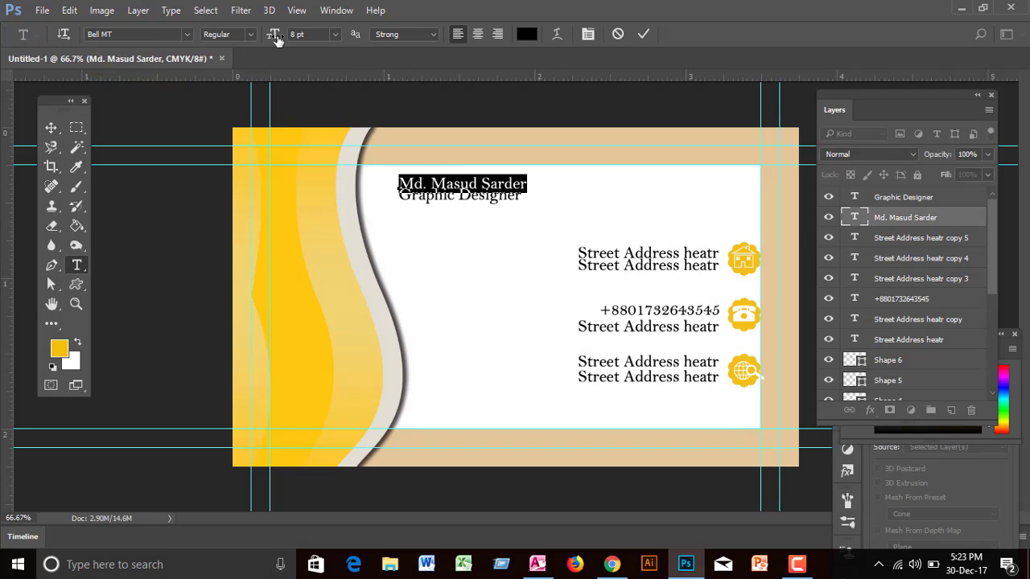
left_click(335, 34)
left_click(330, 153)
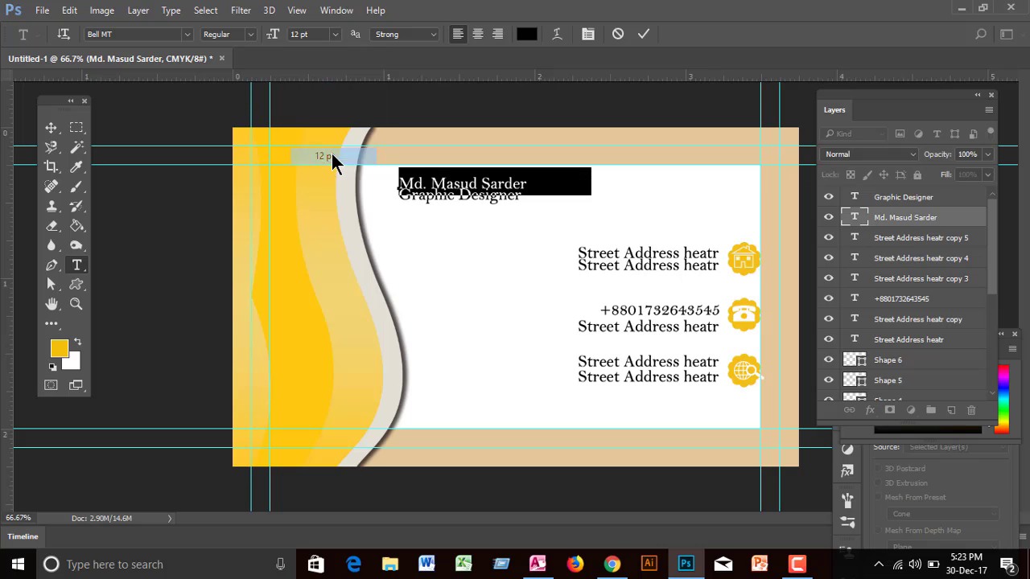
left_click(52, 128)
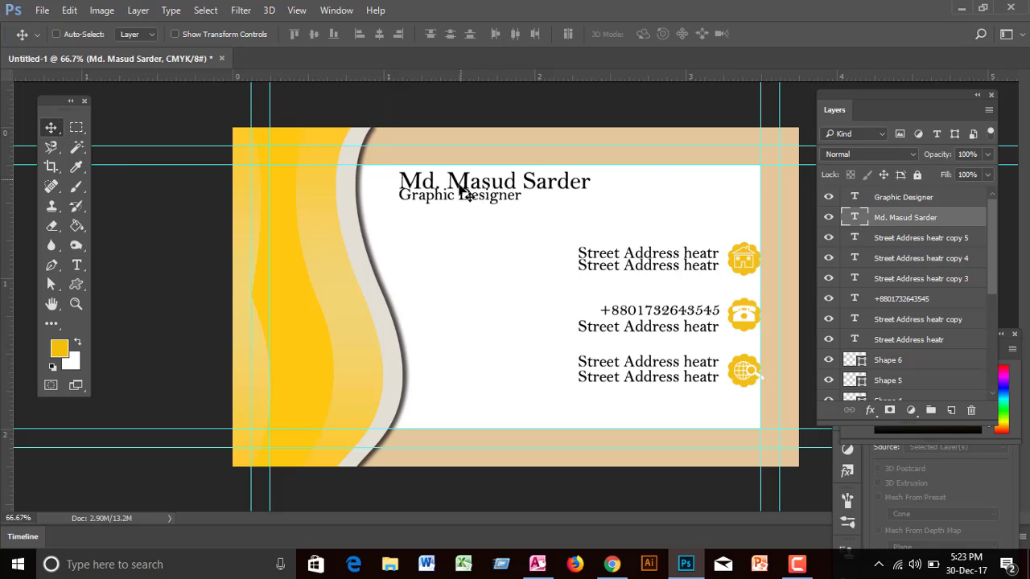
Step: Position the name at the top and shift the title to end under it
left_click_drag(471, 199, 447, 197)
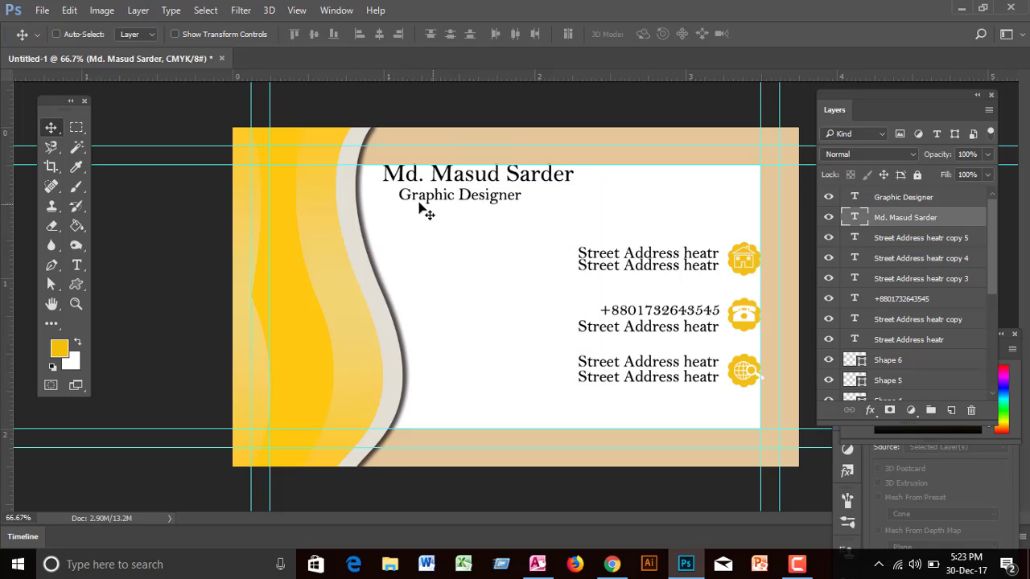
left_click(63, 35)
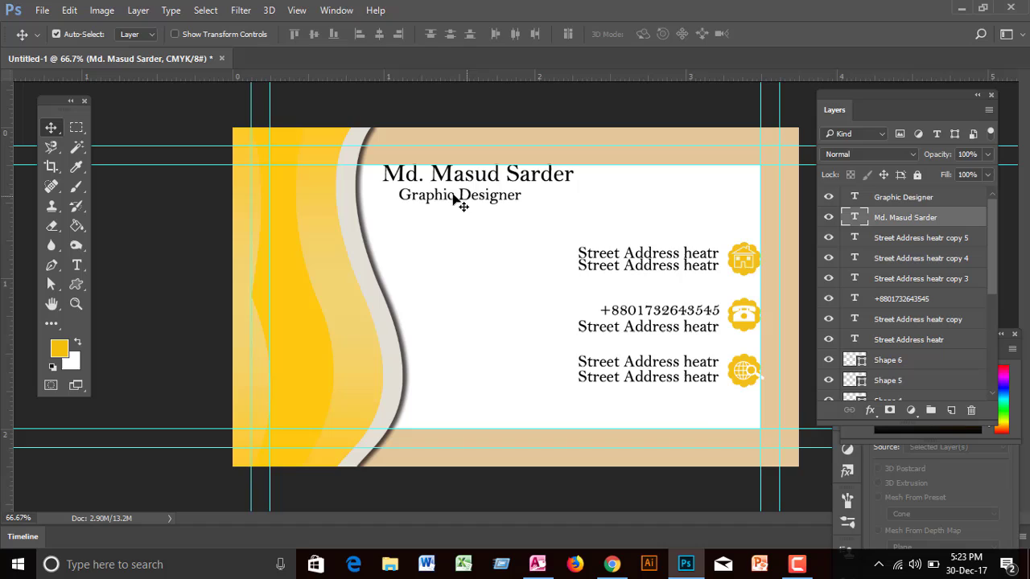
left_click(408, 200)
left_click_drag(404, 197, 450, 196)
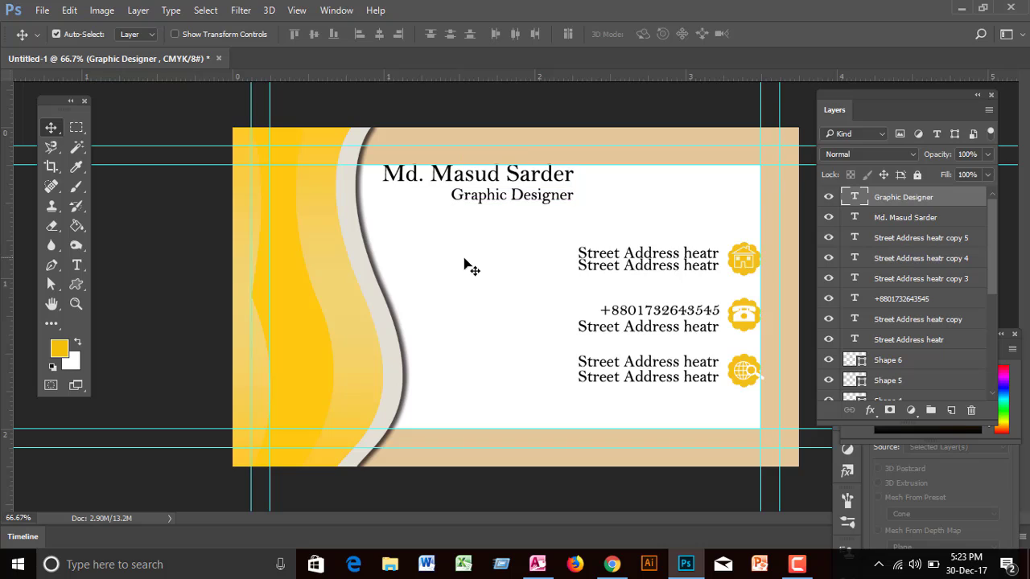
Step: Convert Shape 2 to a smart object and apply Motion Blur at angle -90, distance 225
left_click(313, 348)
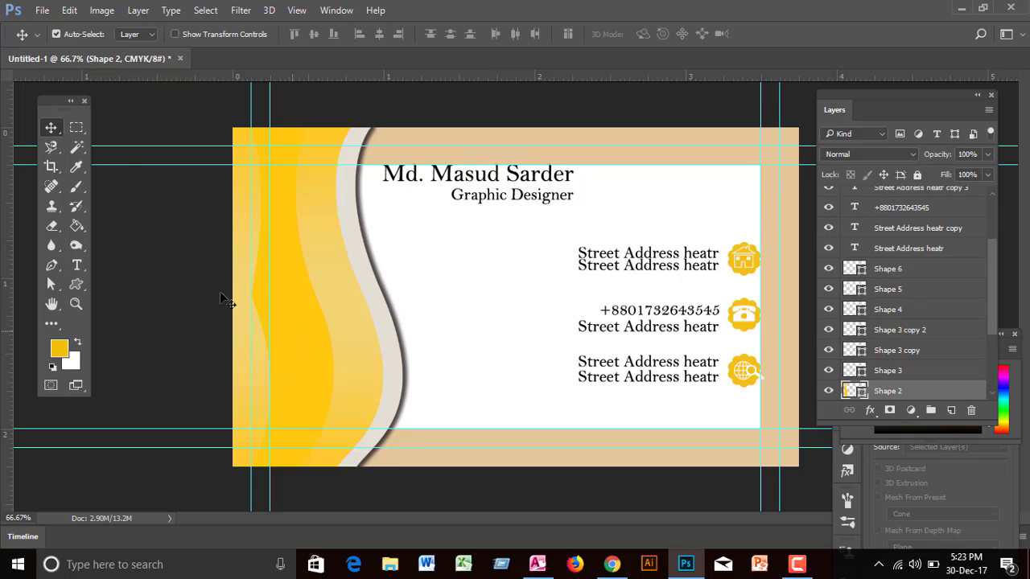
left_click(241, 10)
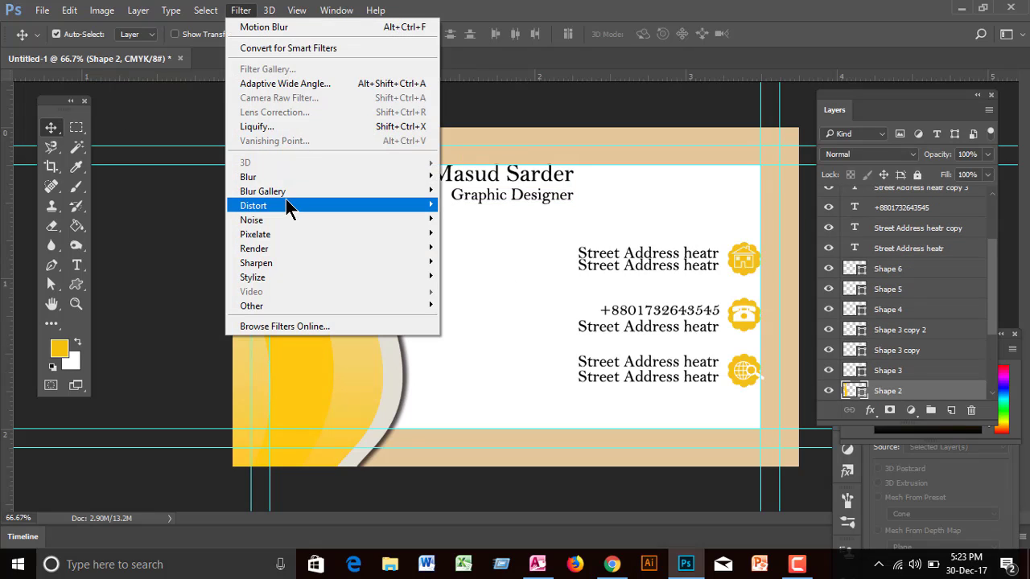
mouse_move(362, 179)
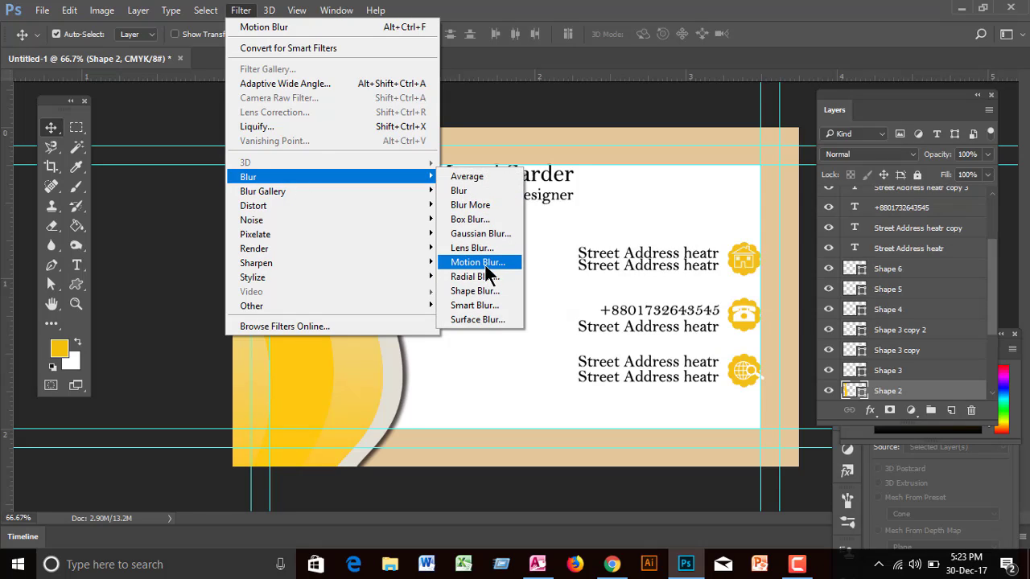
left_click(485, 262)
left_click(377, 224)
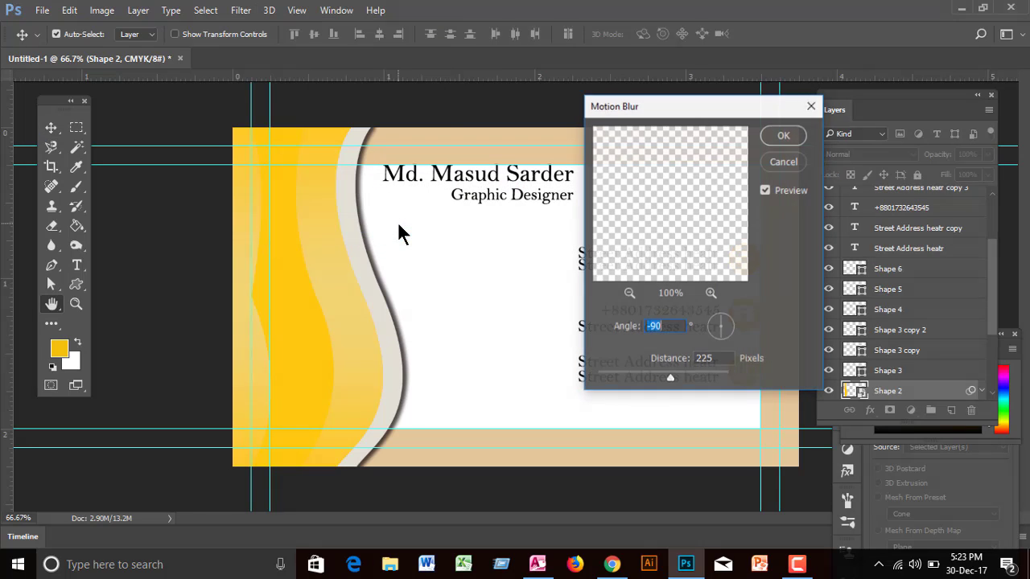
left_click(783, 135)
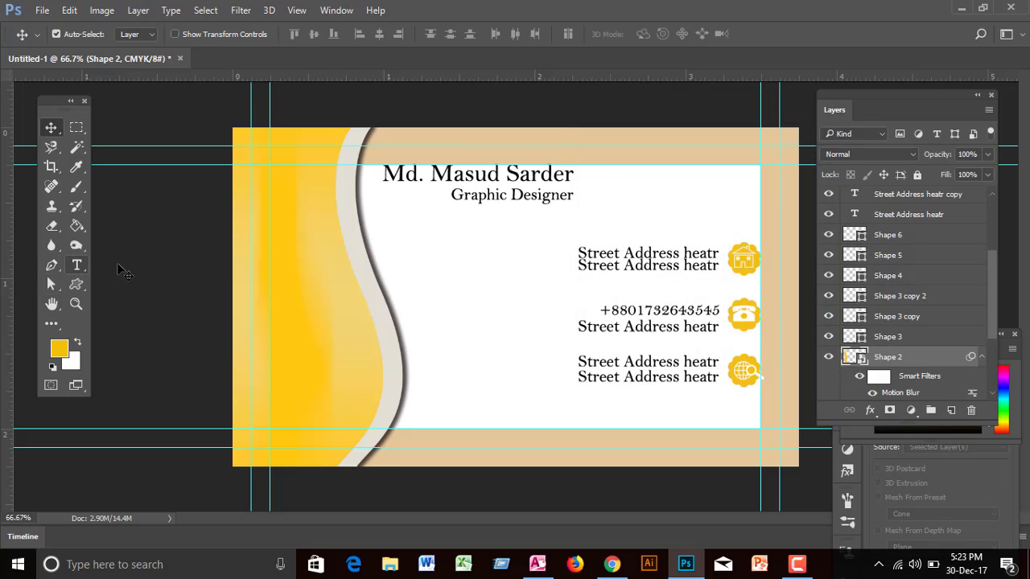
left_click(77, 304)
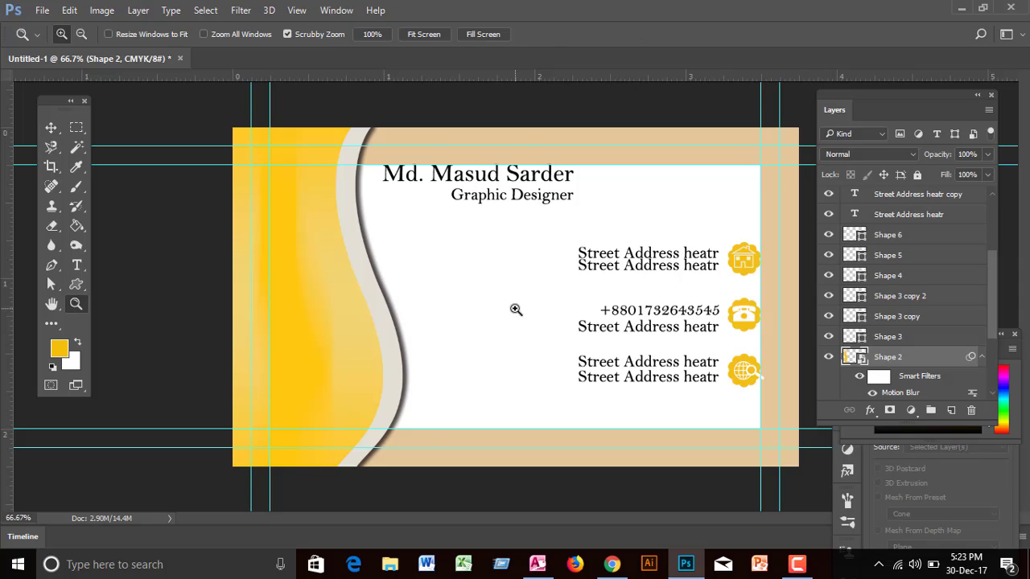
left_click(517, 309, "alt")
left_click(519, 311, "alt")
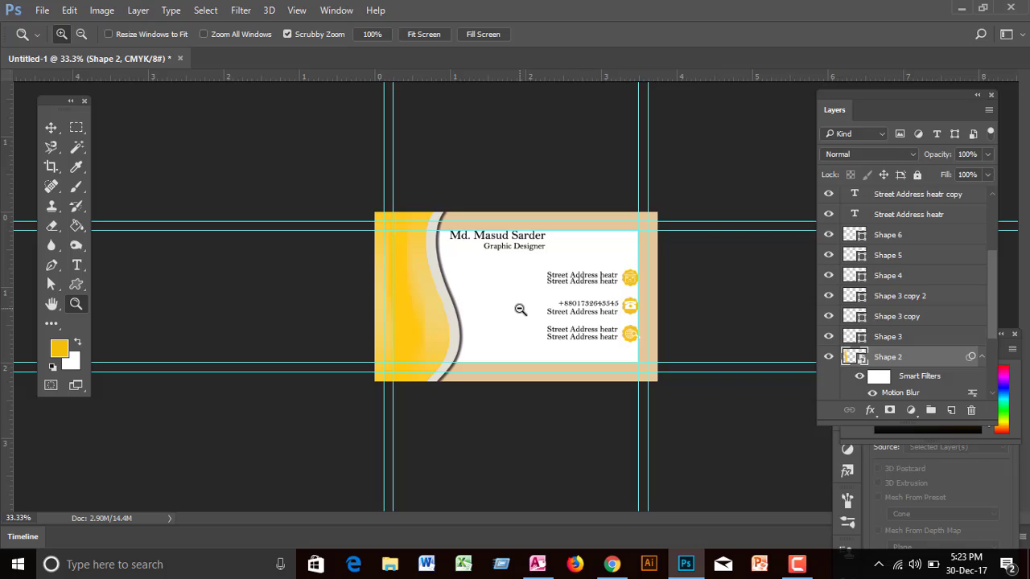
Step: Fill the Background layer with the beige #e4c69a sampled from the card's border
left_click(50, 127)
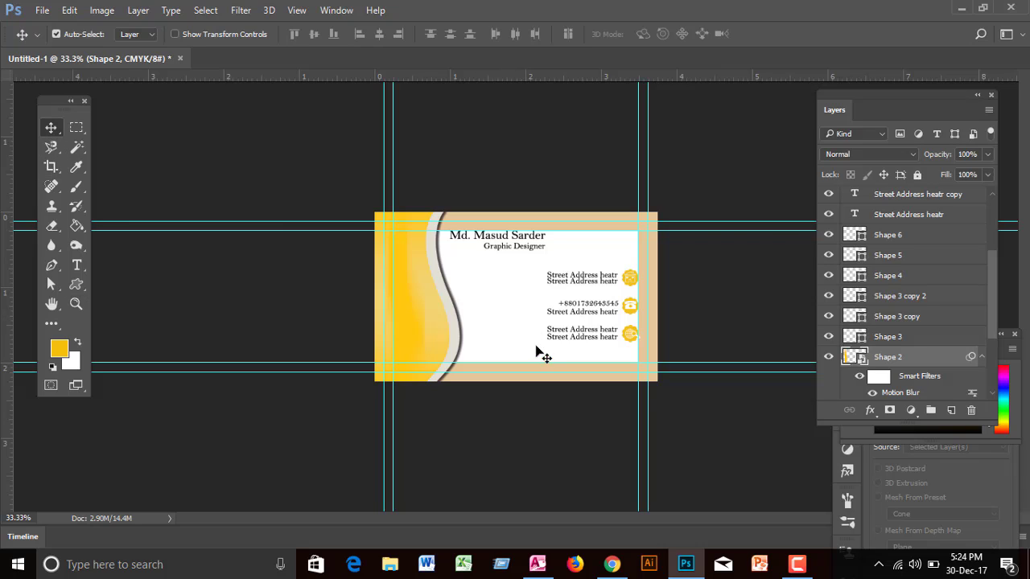
left_click_drag(992, 336, 1000, 406)
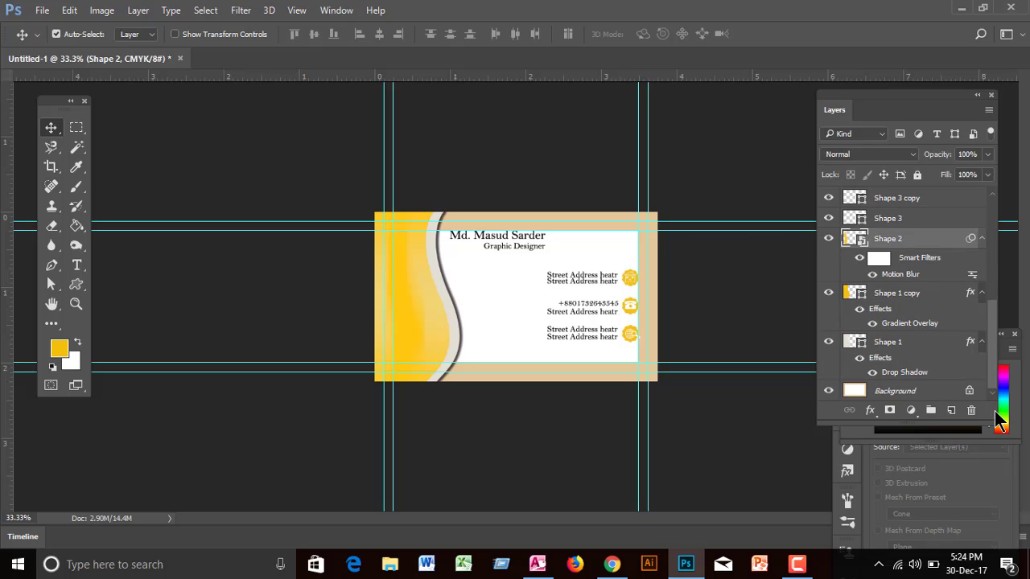
left_click(930, 395)
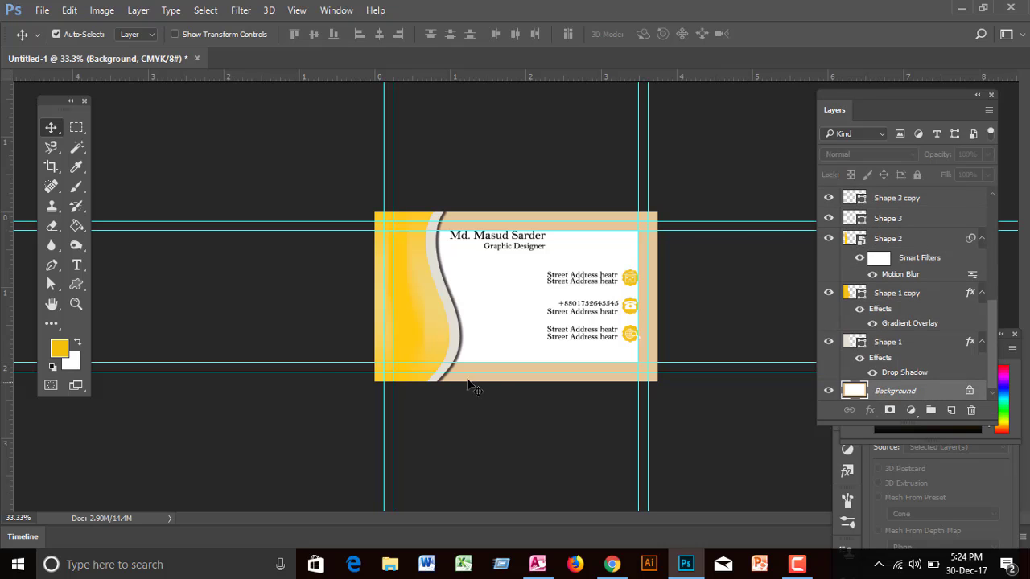
left_click(65, 344)
left_click(529, 370)
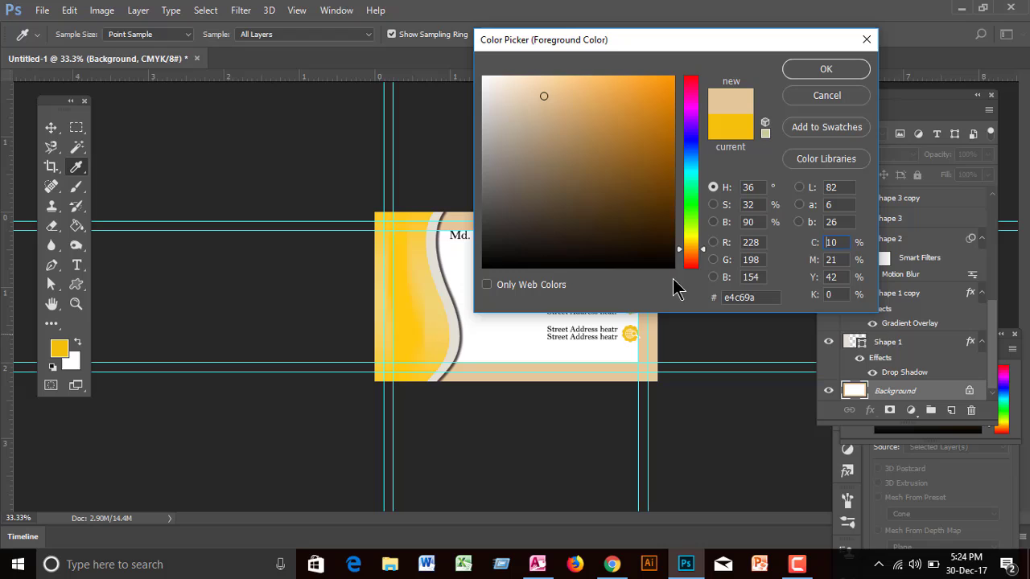
left_click(828, 71)
key("alt+BackSpace")
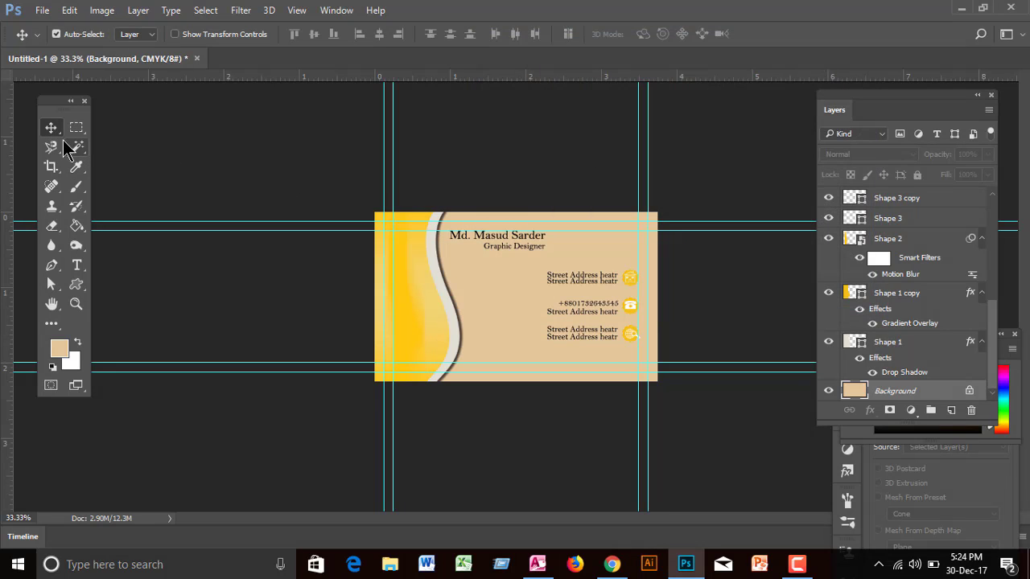
left_click(271, 149)
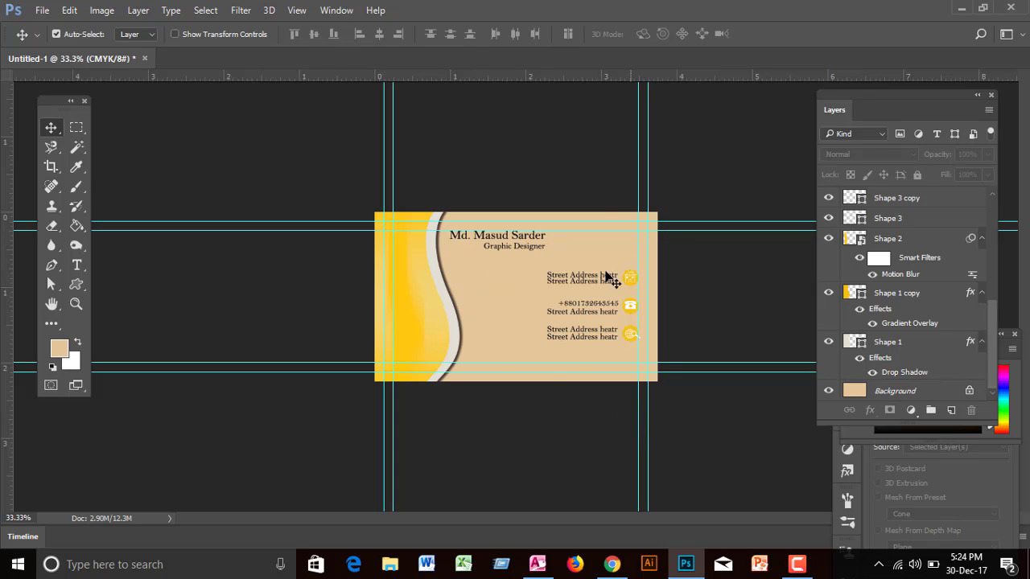
left_click(797, 565)
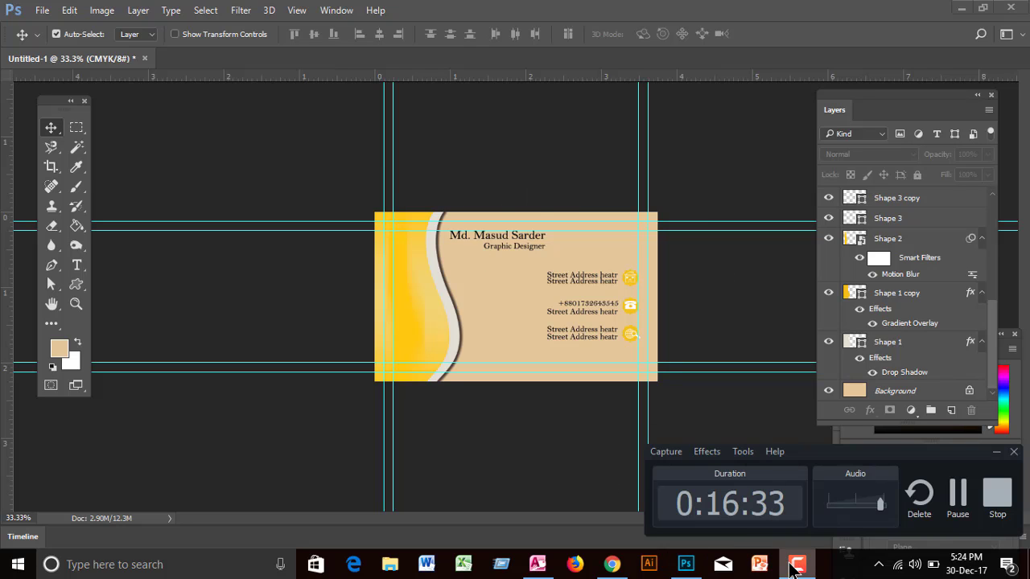
left_click(795, 568)
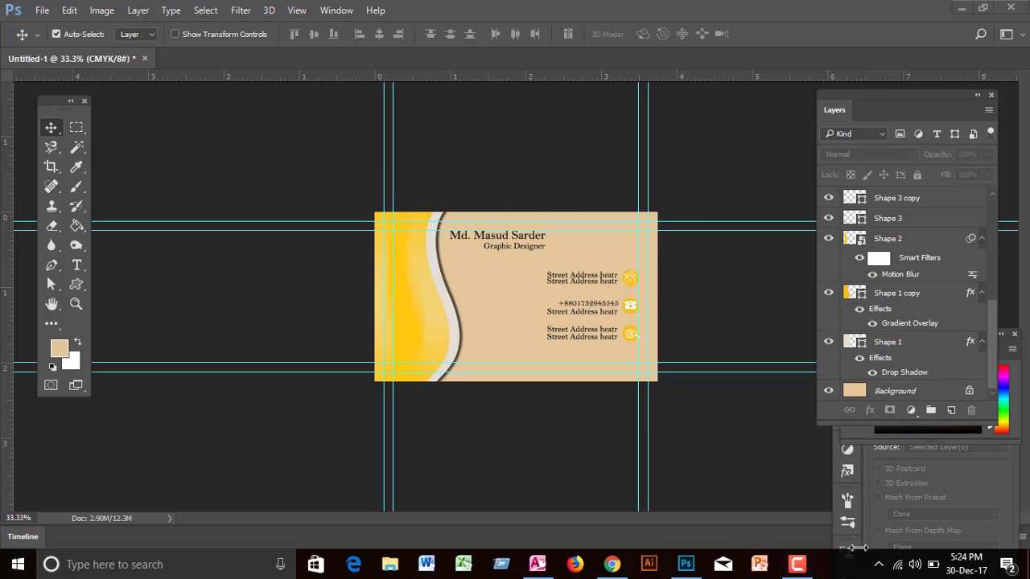